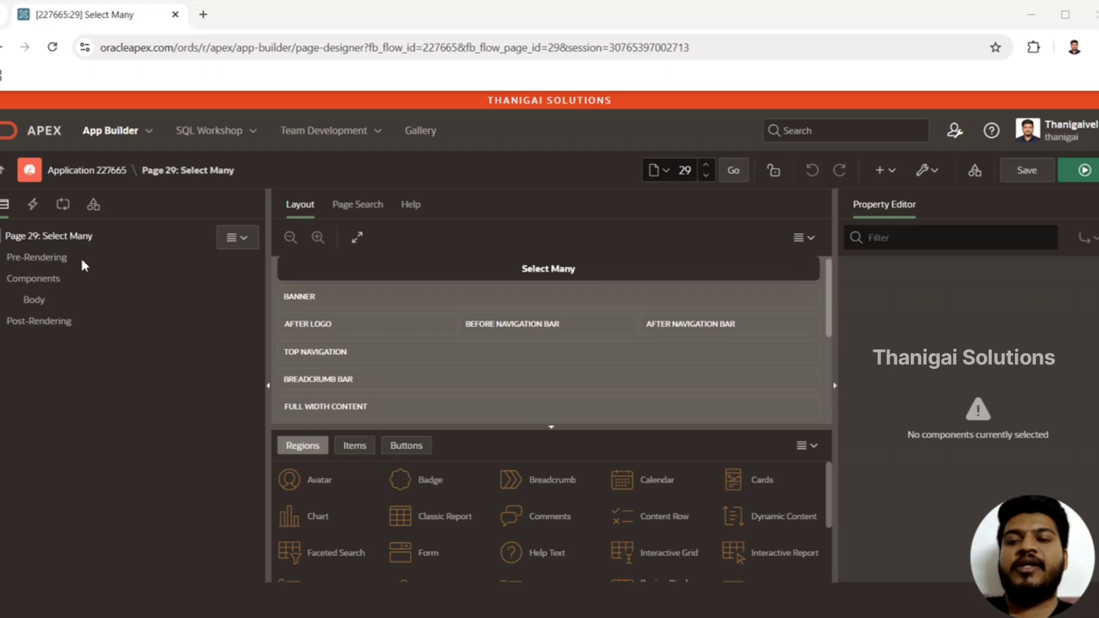
Create a page item in the Body of page 29 and name it P29_SELECT_MANY
click(35, 300)
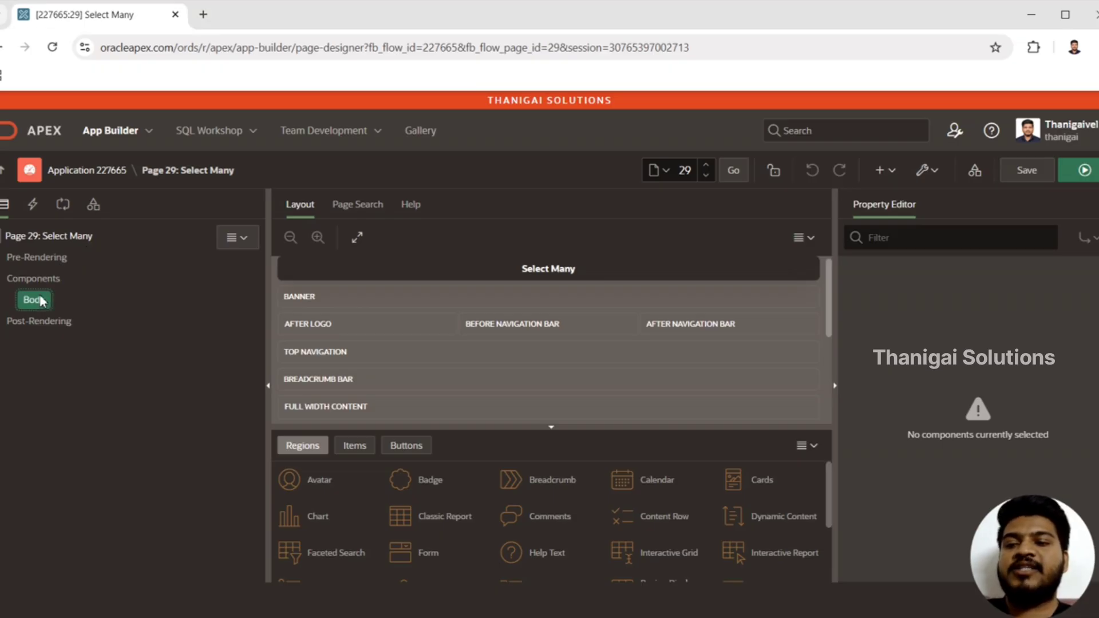
right_click(42, 301)
click(75, 336)
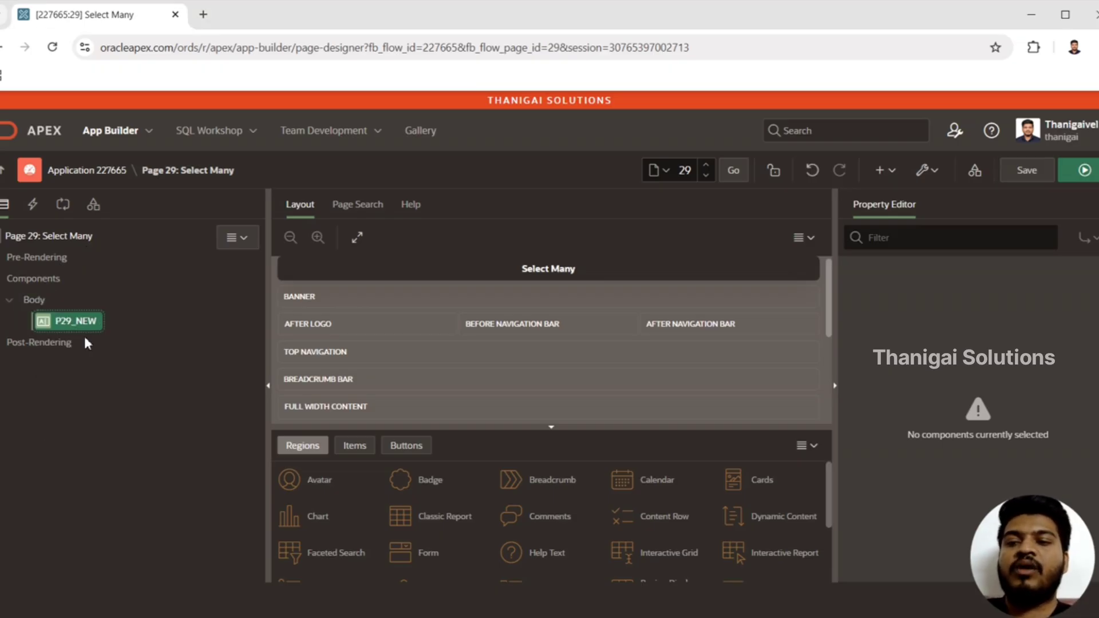
drag(952, 304, 1004, 312)
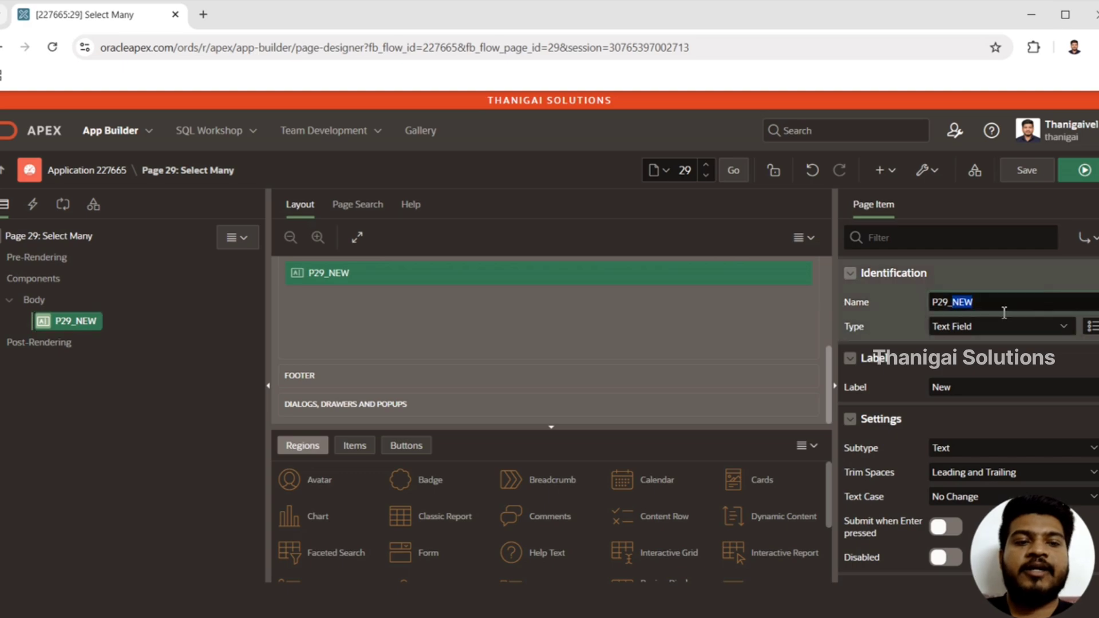
text(SELECT_MAN)
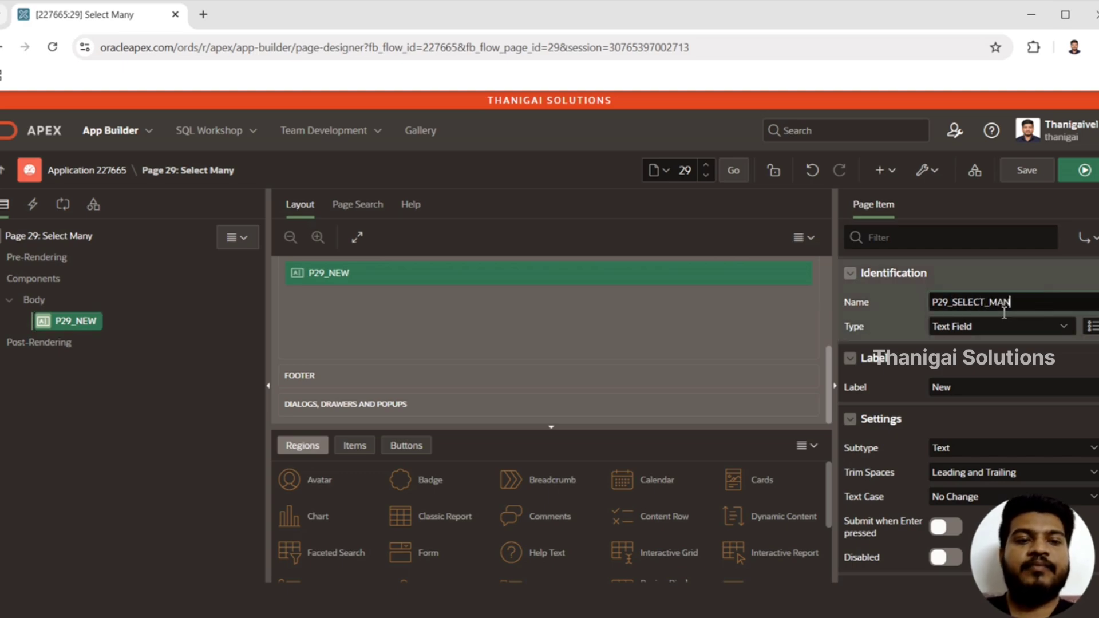
text(Y)
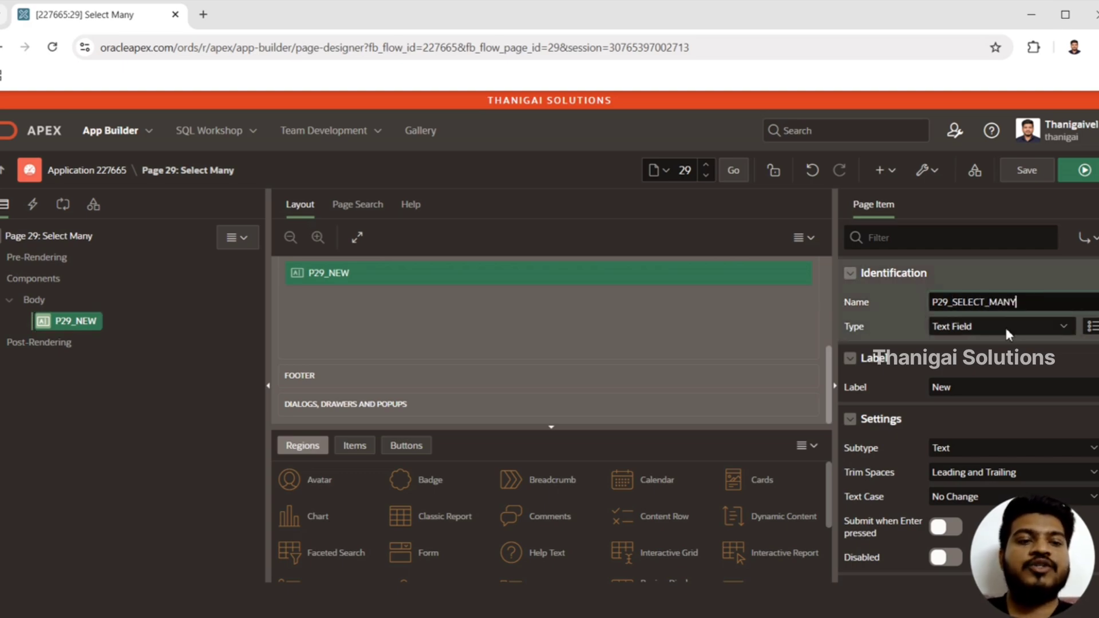
Change the type of the P29_SELECT_MANY item to Select Many
click(1006, 331)
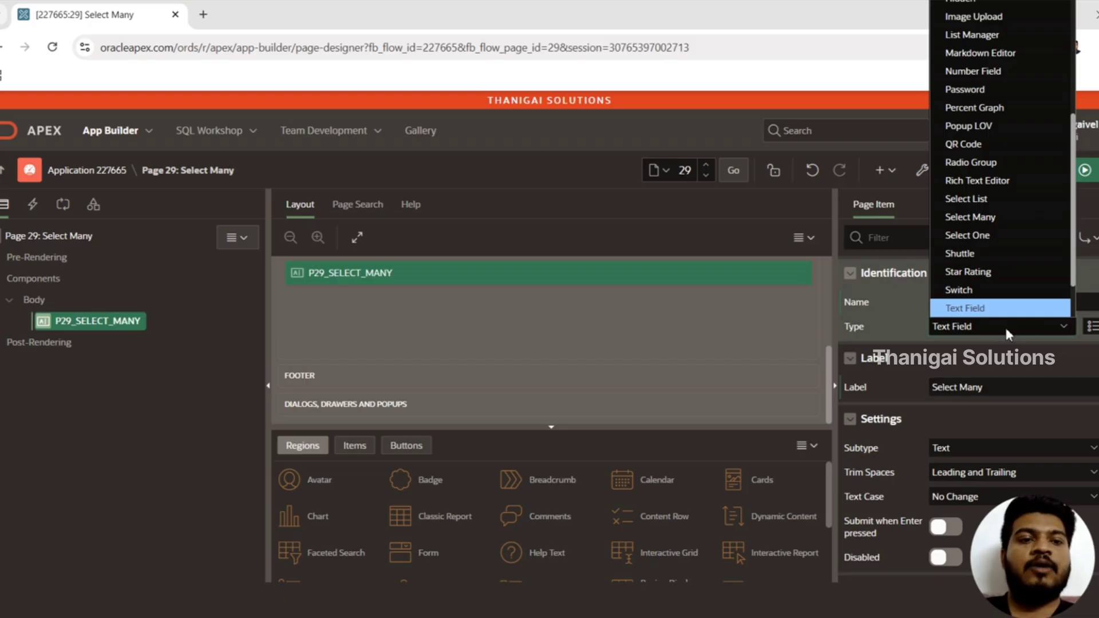
key(Up)
key(Up)
key(Up)
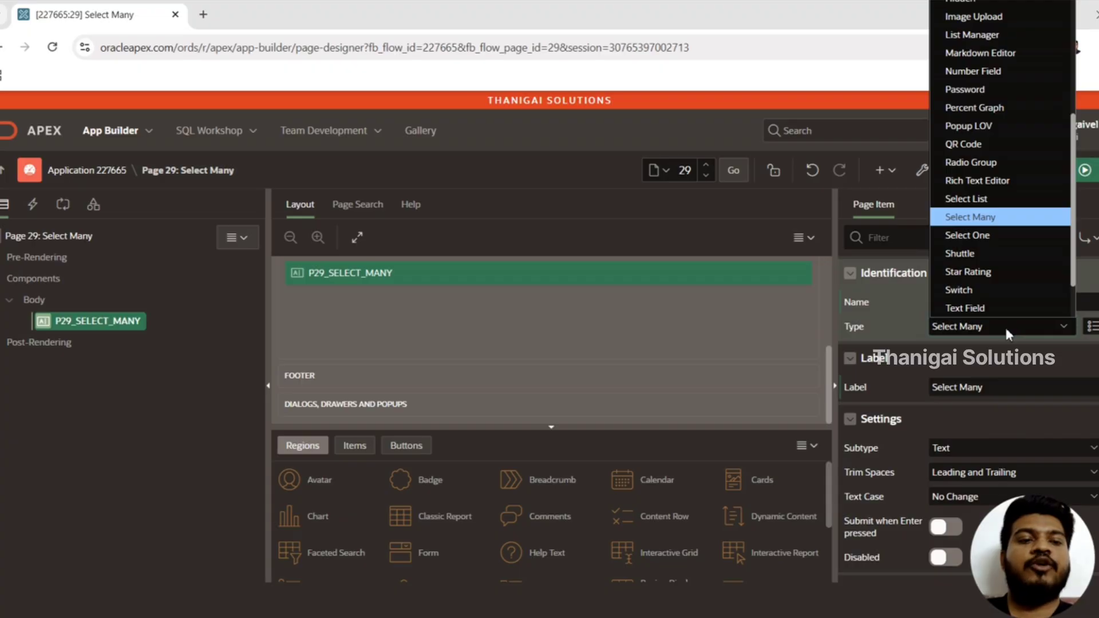
click(995, 222)
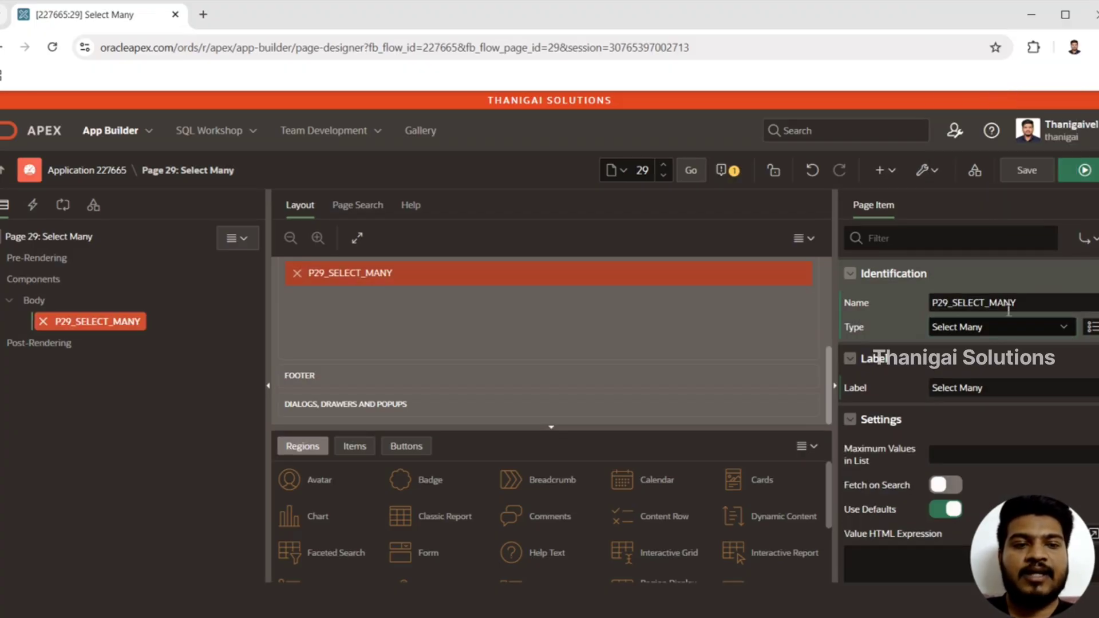
Set the item's List of Values type to SQL Query
scroll(968, 401, down, 15)
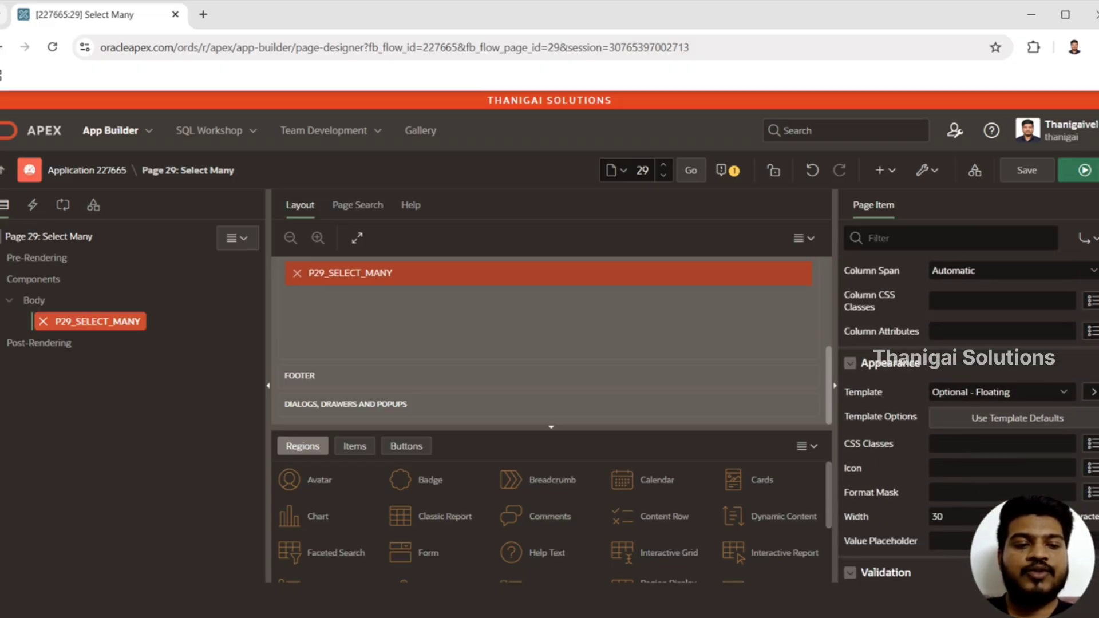
scroll(1036, 395, down, 5)
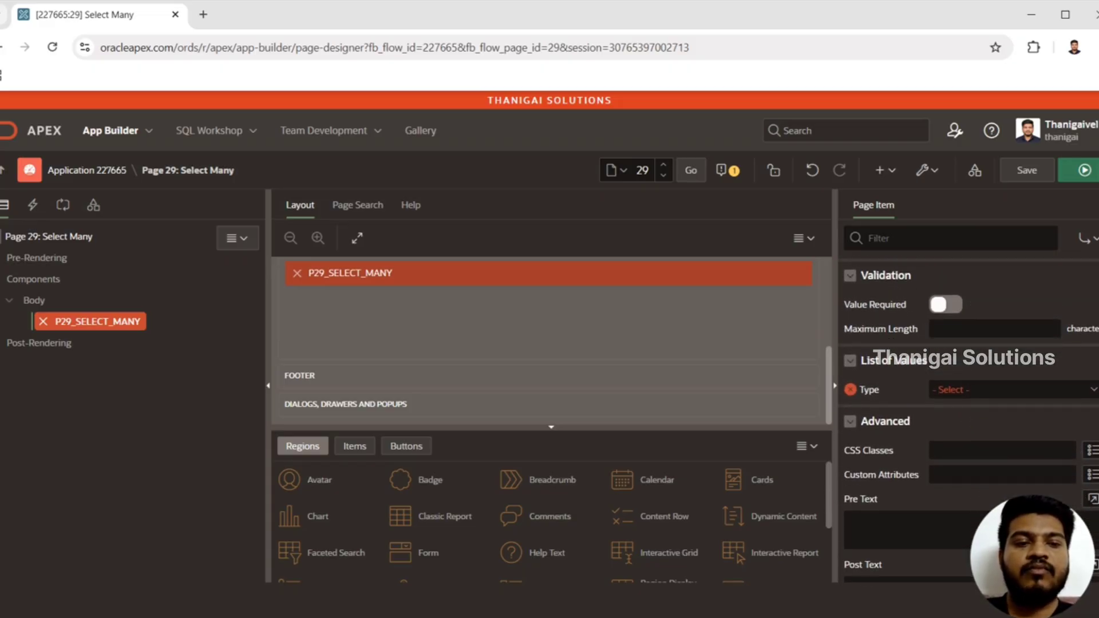
click(1034, 384)
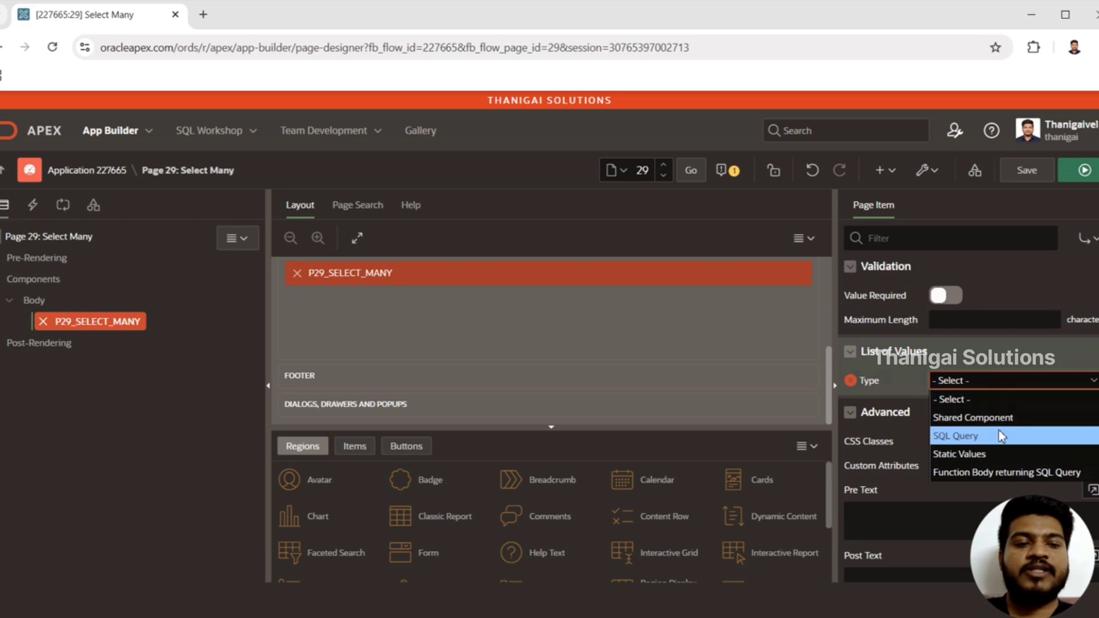
click(1001, 436)
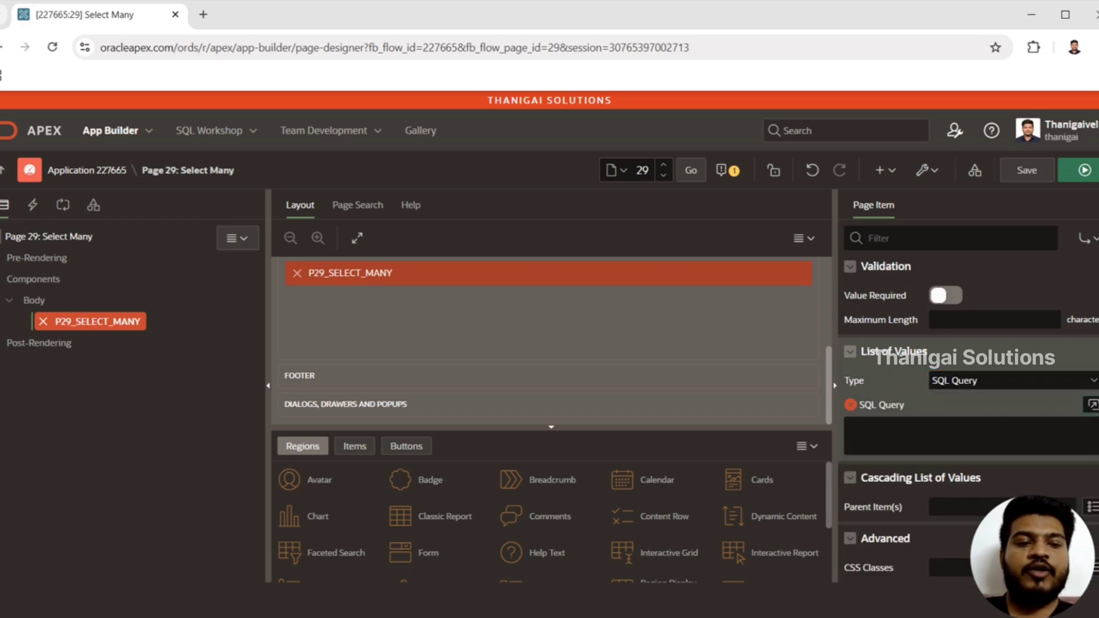
Write the list query's first lines in the code editor: "select 'one' d, 'one' r from dual" followed by "union all"
click(1092, 404)
text(select )
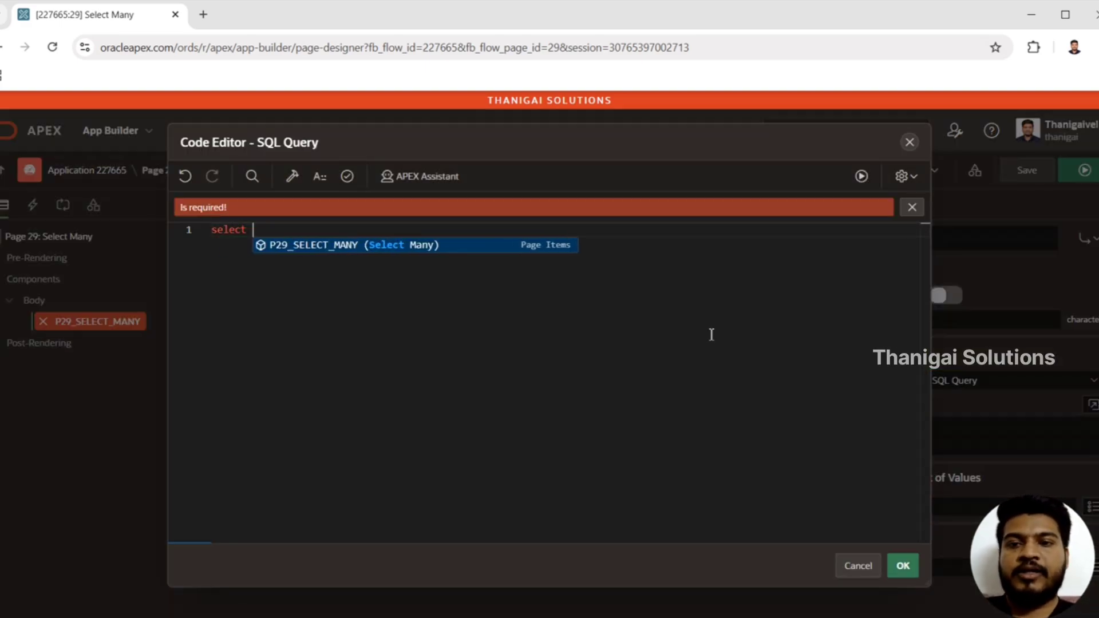
text('one' d)
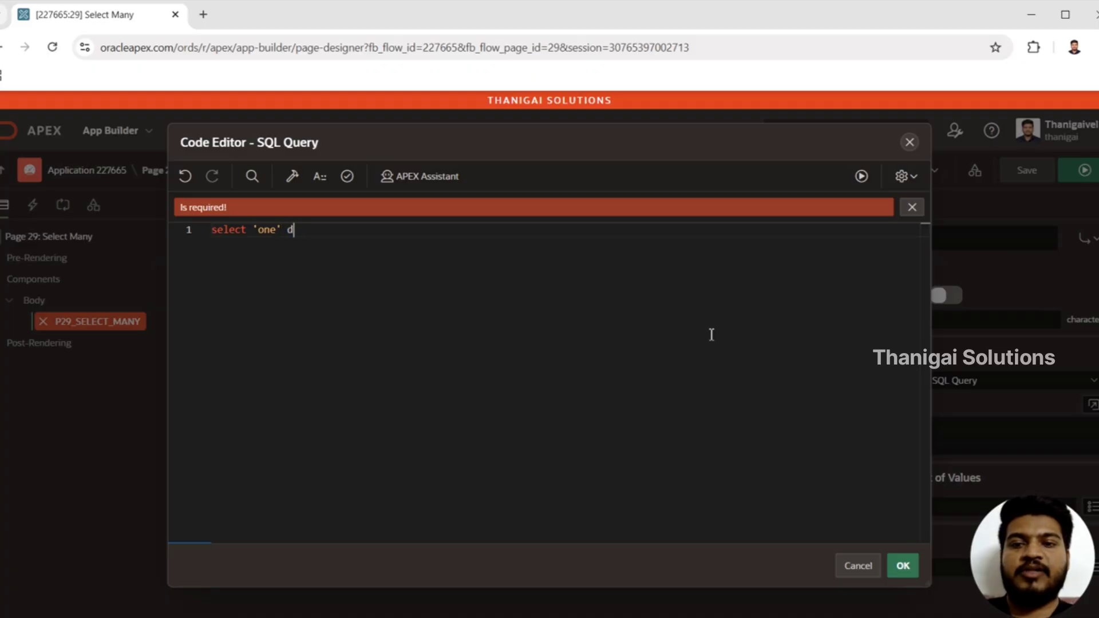
text(, 'one' r )
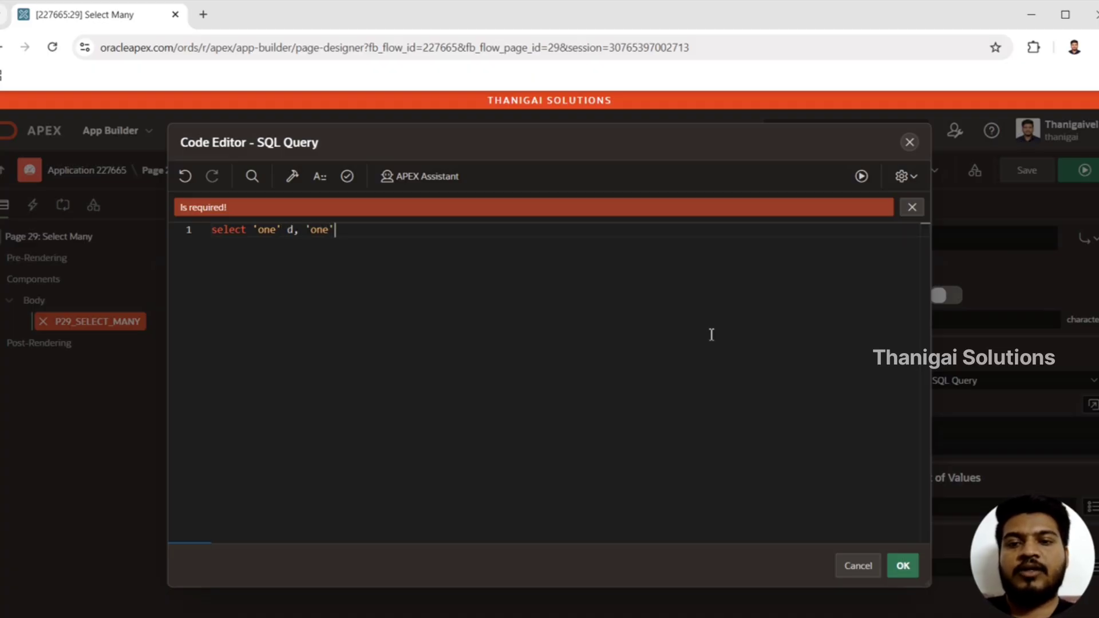
text(from dual)
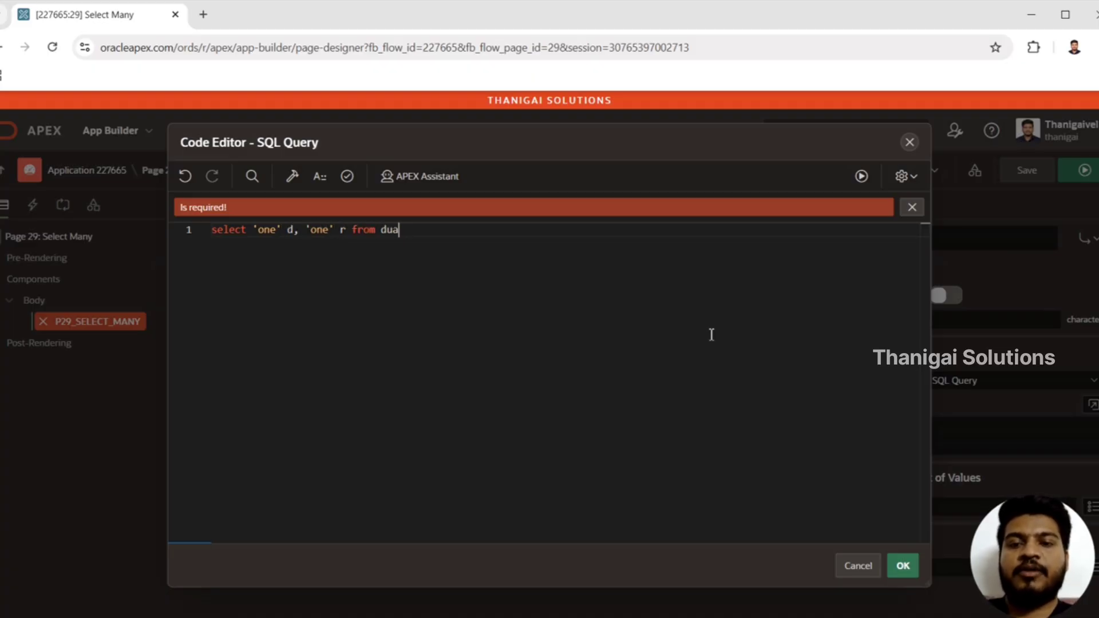
key(Return)
text(union all)
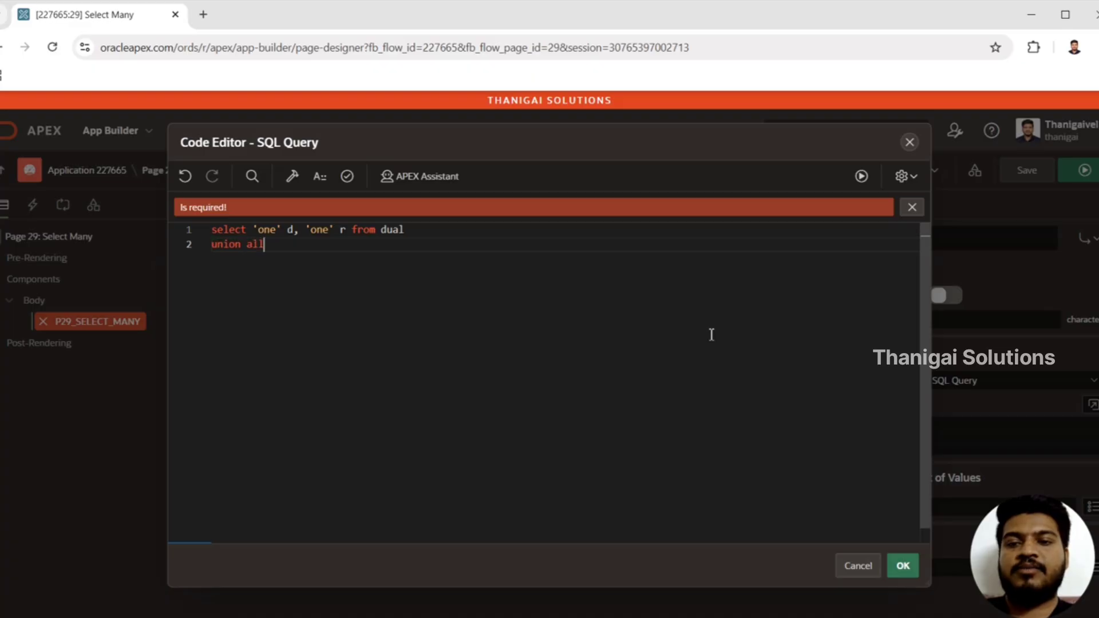
Duplicate the select and union all lines twice below the original, giving three select statements
key(ctrl+a)
key(ctrl+c)
key(Right)
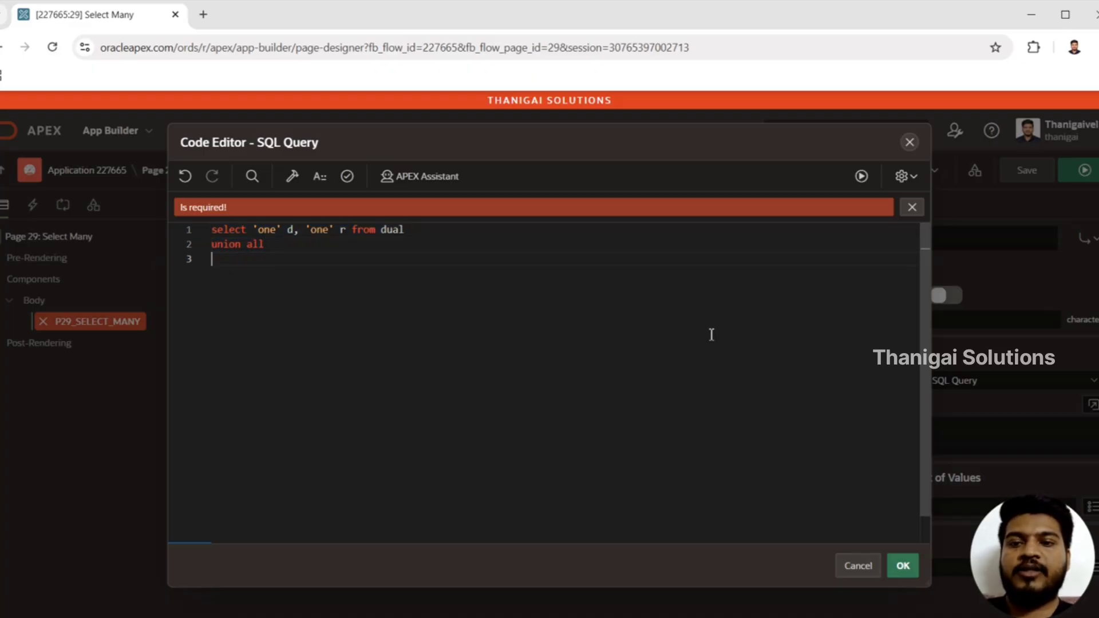
key(Return)
key(ctrl+v)
key(Return)
key(ctrl+v)
Change the display value (d) in the second select statement to 'two'
key(Up)
key(Up)
key(Up)
key(Up)
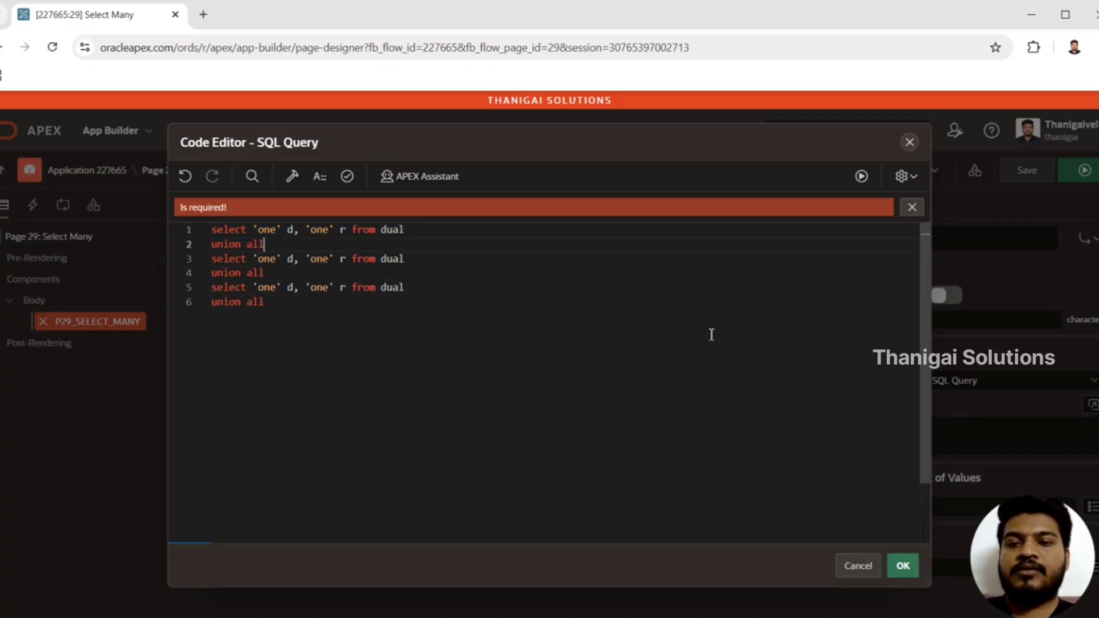
key(Right)
key(Right)
key(Down)
key(End)
key(Up)
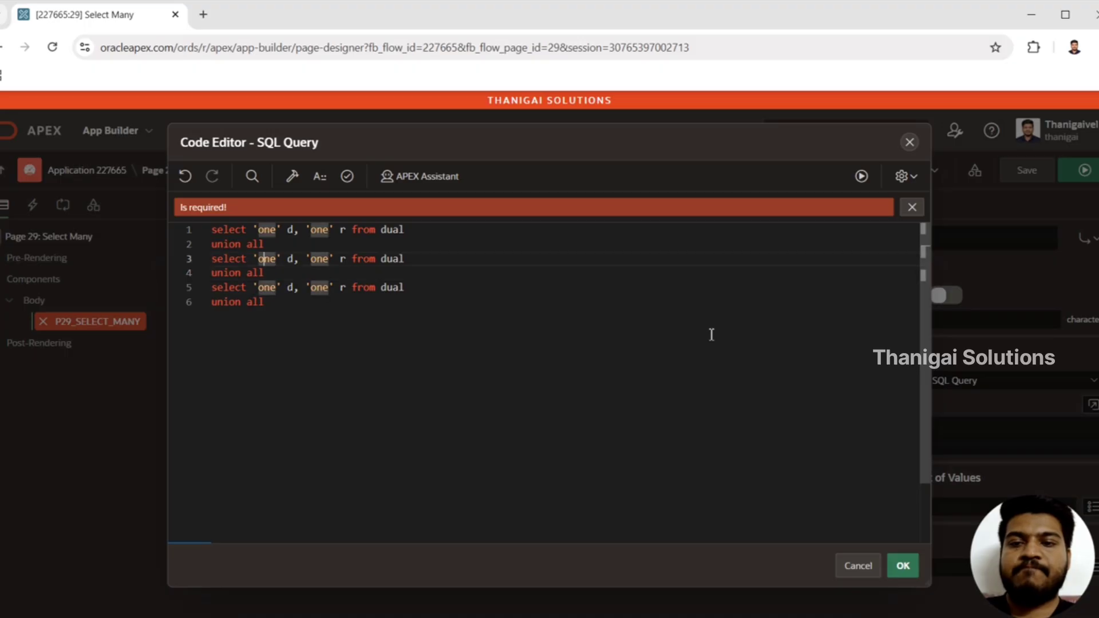
key(Left)
key(shift+Right)
key(shift+Right)
key(shift+Right)
text(tow)
key(BackSpace)
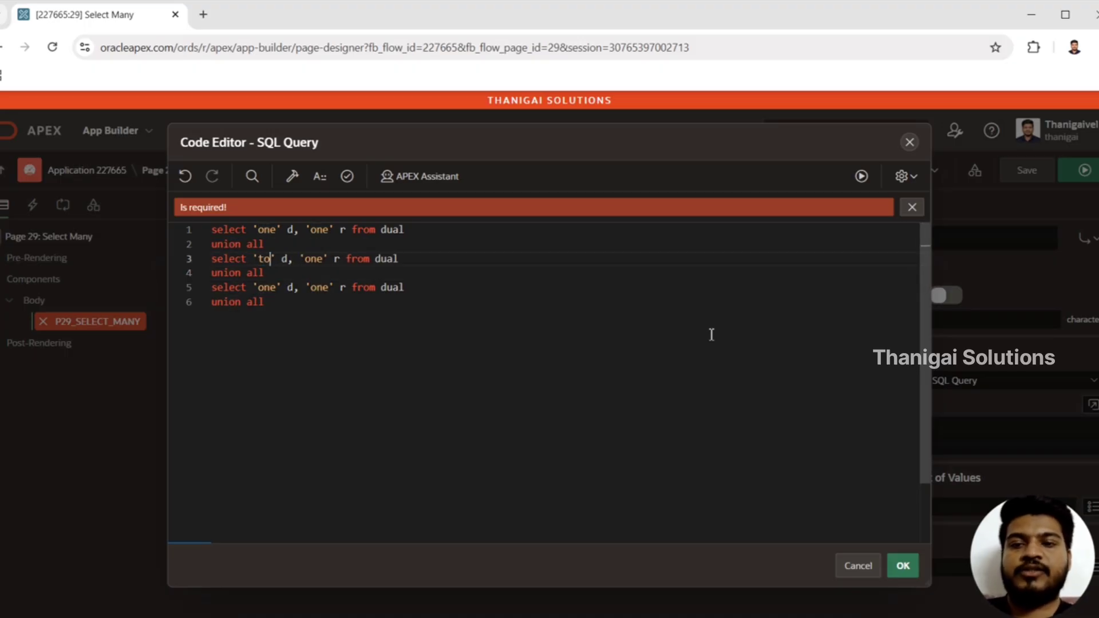
text(o)
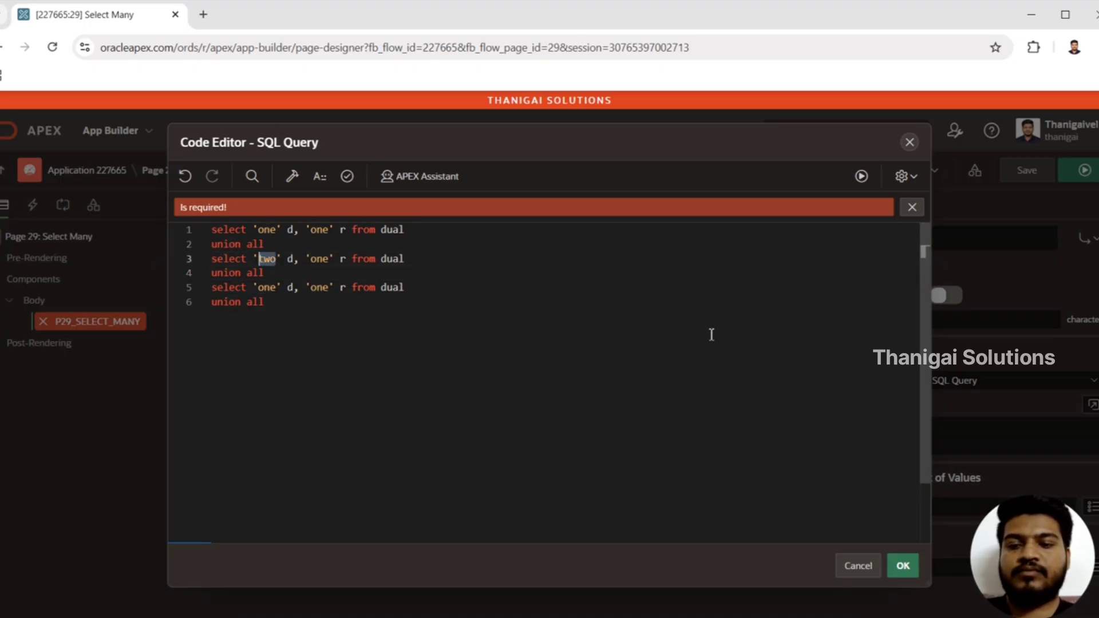
Change the return value (r) in the second select statement to 'two'
key(Right)
key(Right)
key(Right)
key(Right)
key(Right)
key(Right)
key(Right)
key(Right)
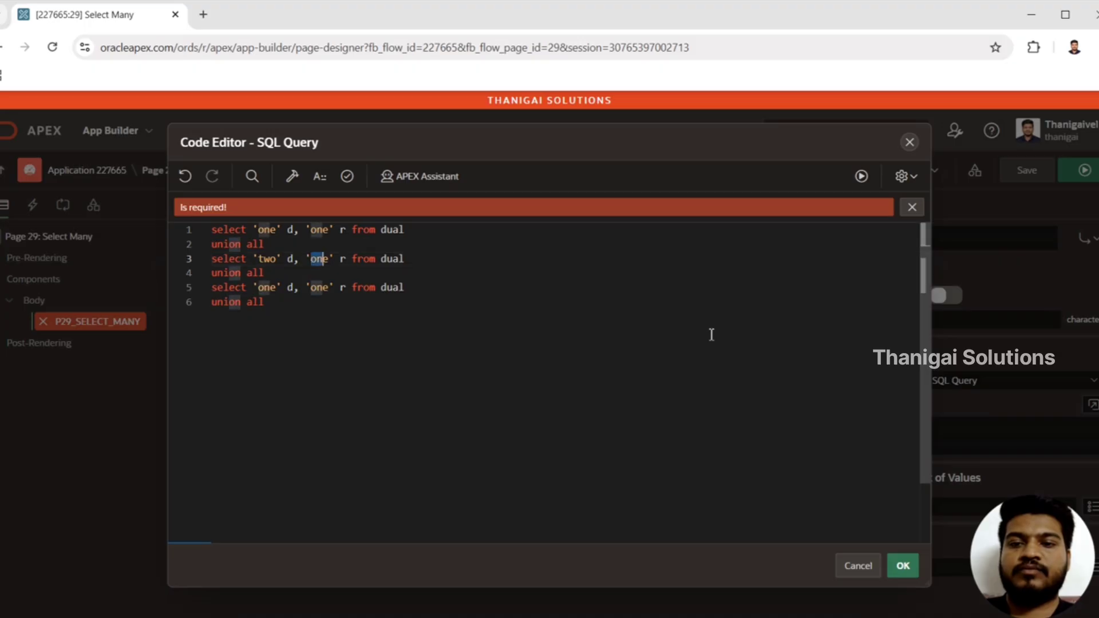
key(BackSpace)
key(BackSpace)
key(BackSpace)
text(two)
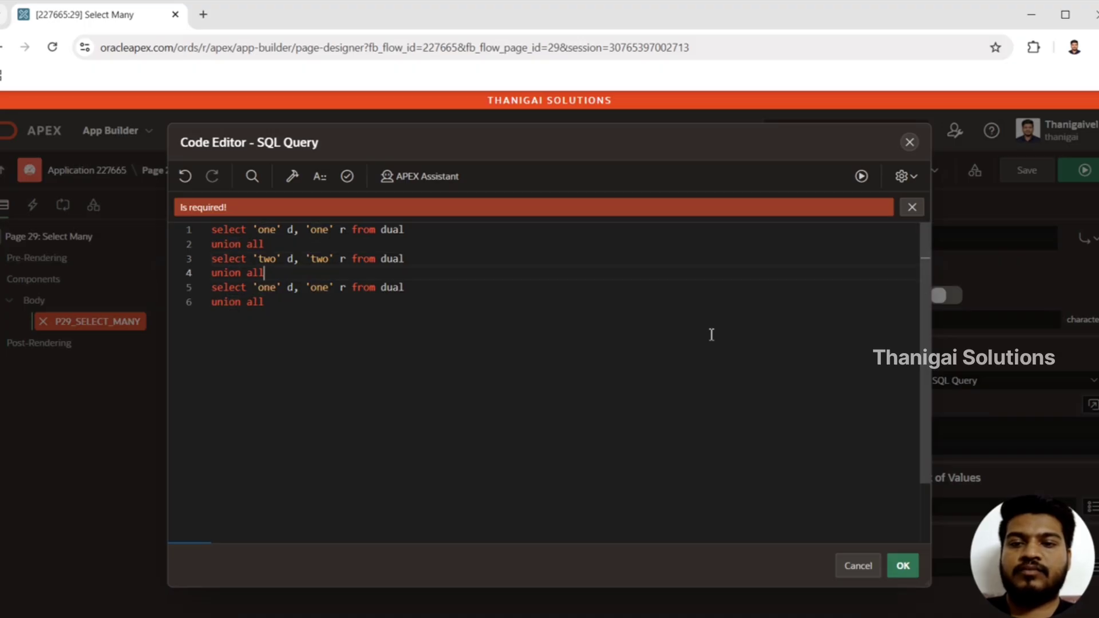
Change the return value (r) in the third select statement to 'three'
key(Down)
key(Left)
key(Left)
key(Left)
key(Delete)
key(Delete)
key(Delete)
text(three)
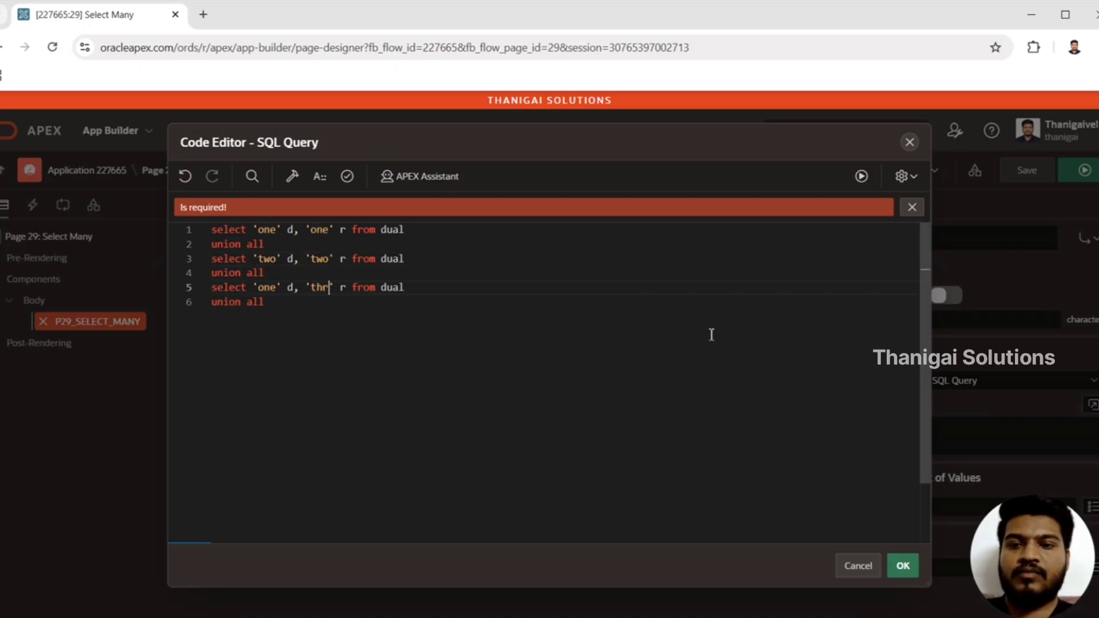
Change the display value (d) in the third select statement to 'three'
key(shift+Left)
key(shift+Left)
key(shift+Left)
key(shift+Left)
key(shift+Left)
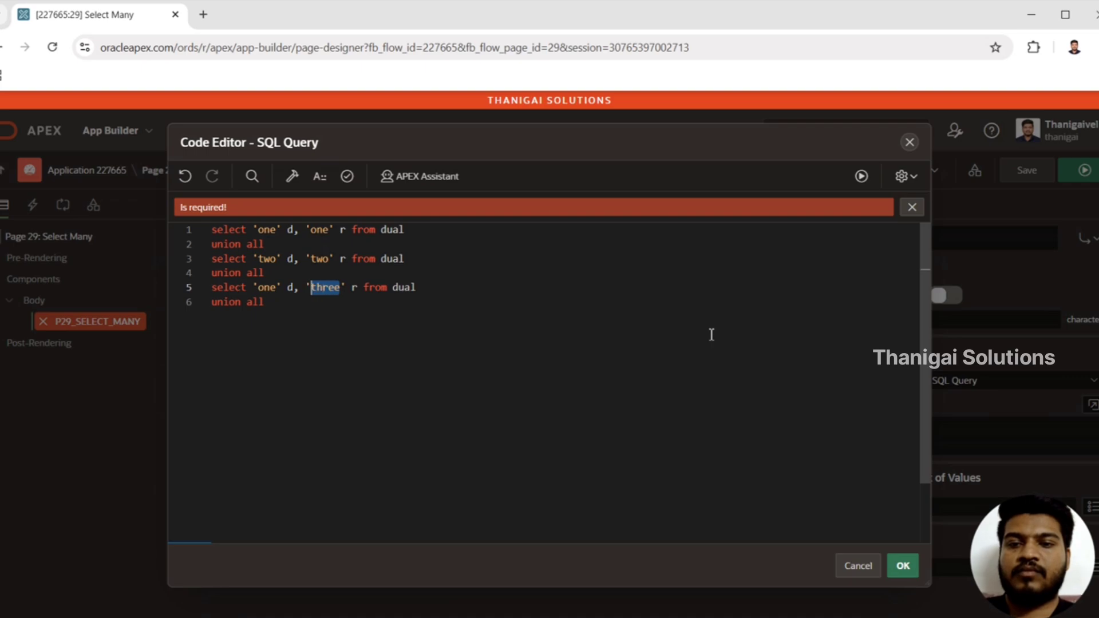
key(Left)
key(Left)
key(Left)
key(Left)
key(Left)
key(Left)
key(Left)
key(Left)
key(Left)
key(Left)
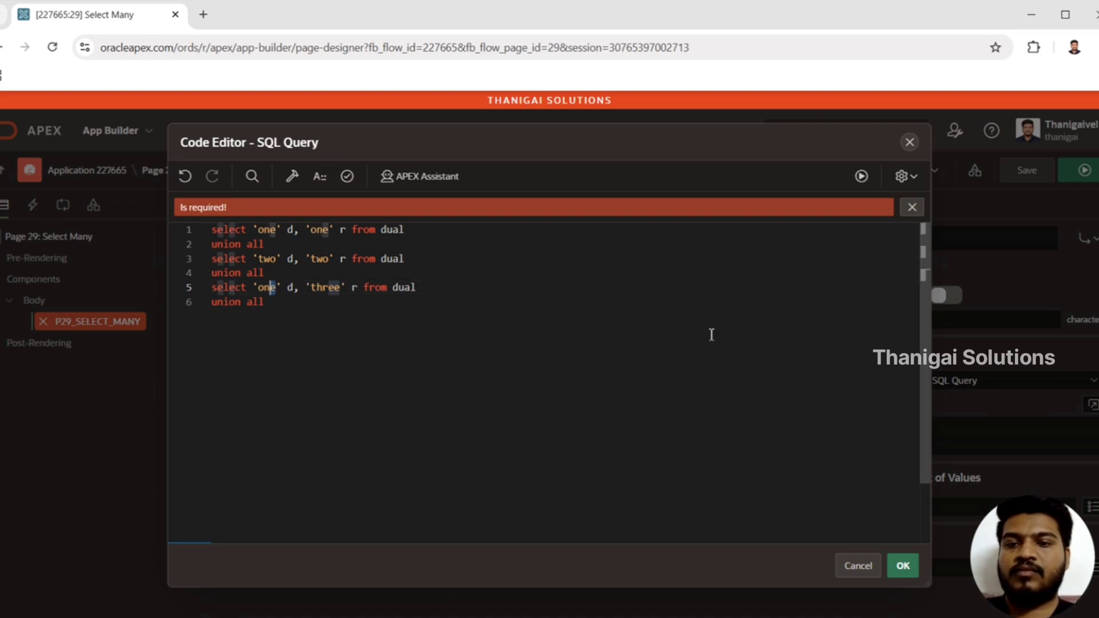
key(Delete)
key(Delete)
key(Delete)
text(three)
Delete the trailing union all after the third select statement
key(Down)
key(shift+Left)
key(shift+Left)
key(shift+Left)
key(shift+Left)
key(shift+Left)
key(shift+Left)
key(shift+Left)
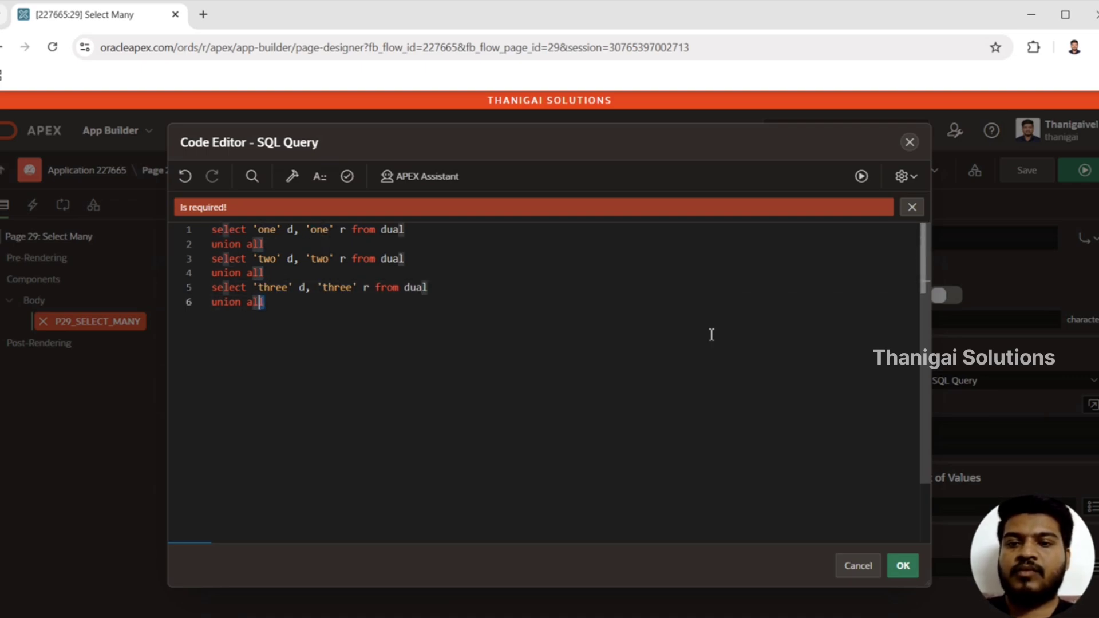
key(shift+Left)
key(shift+Left)
key(BackSpace)
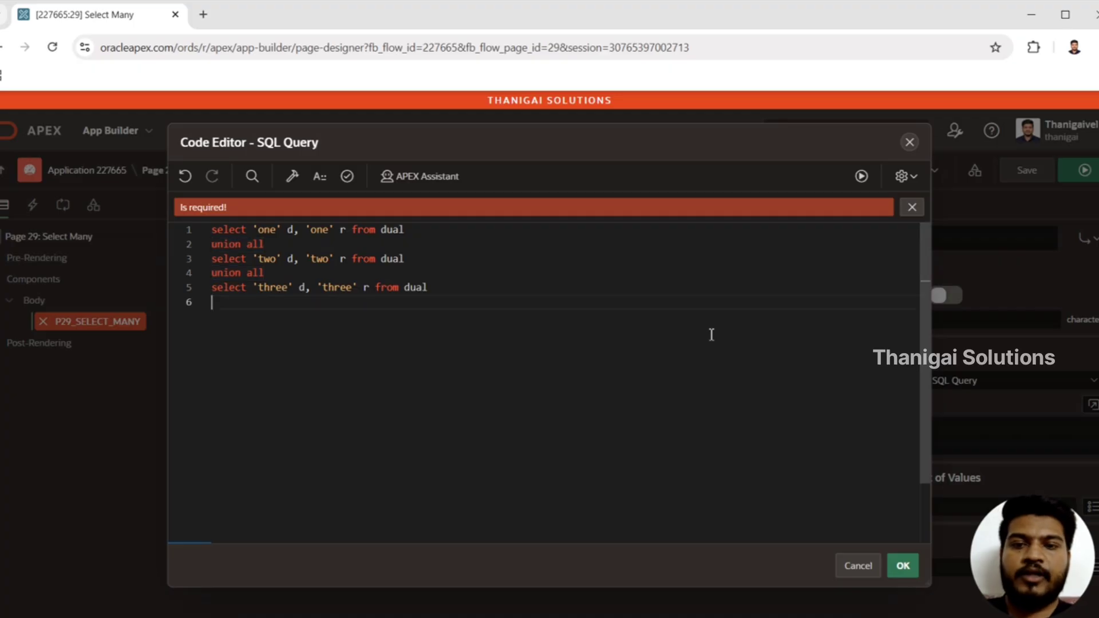
Validate and accept the list query, and save and run page 29
click(346, 177)
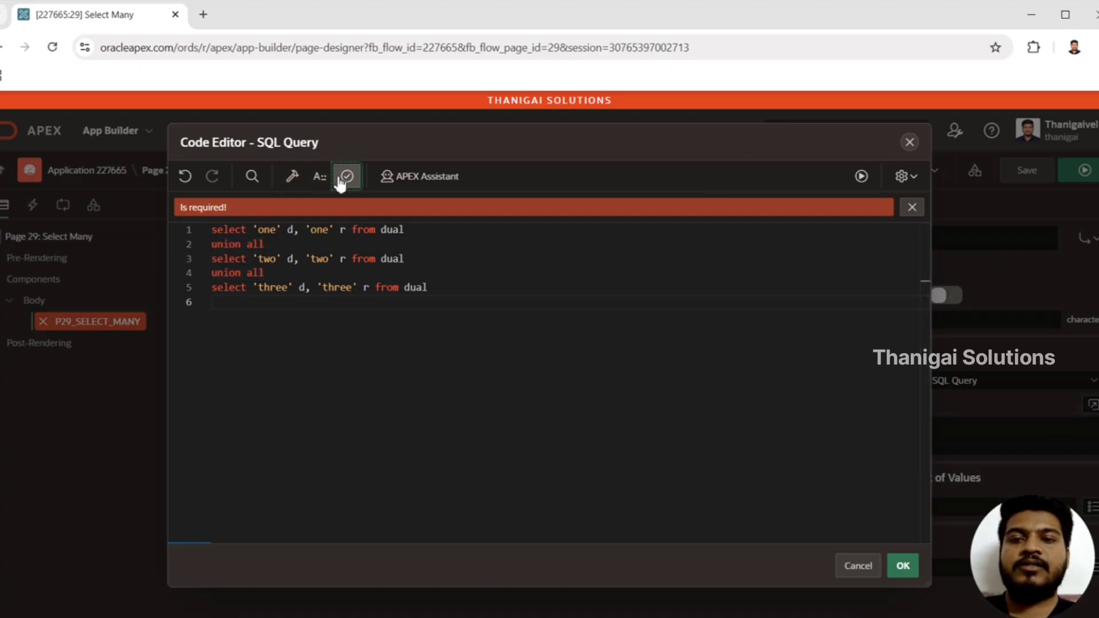
click(904, 564)
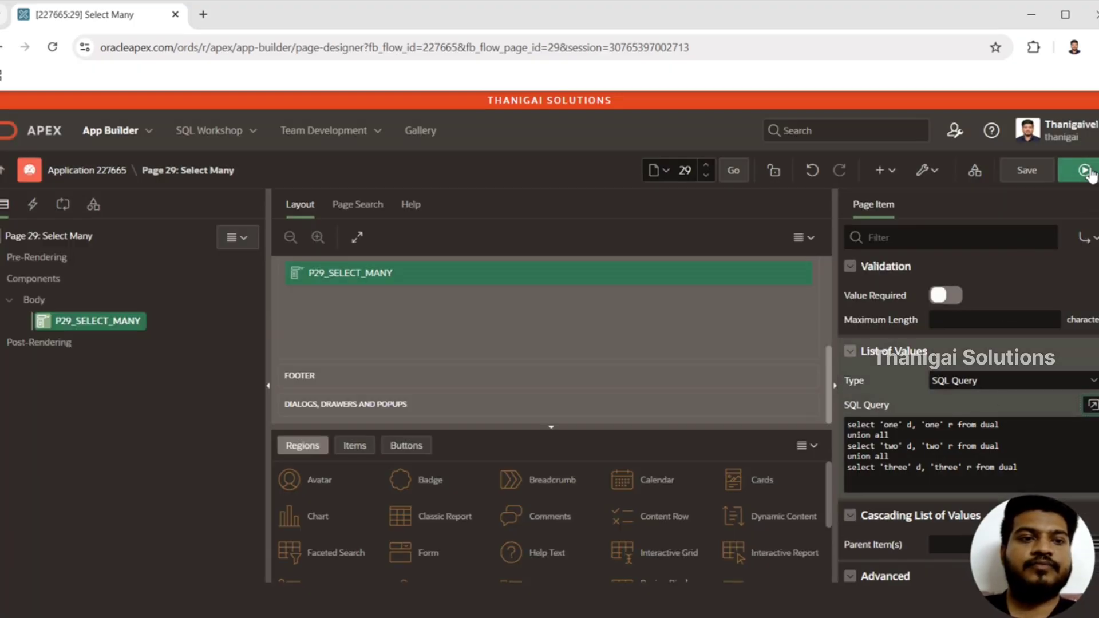
click(1088, 172)
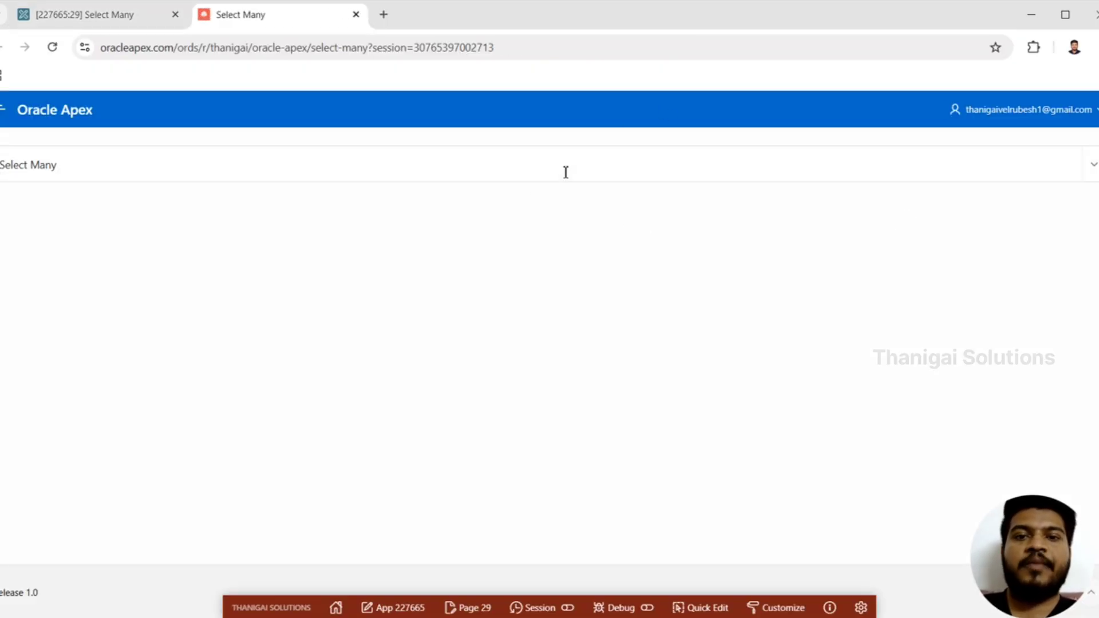
Select the options one and two in the Select Many list on the running page
click(550, 171)
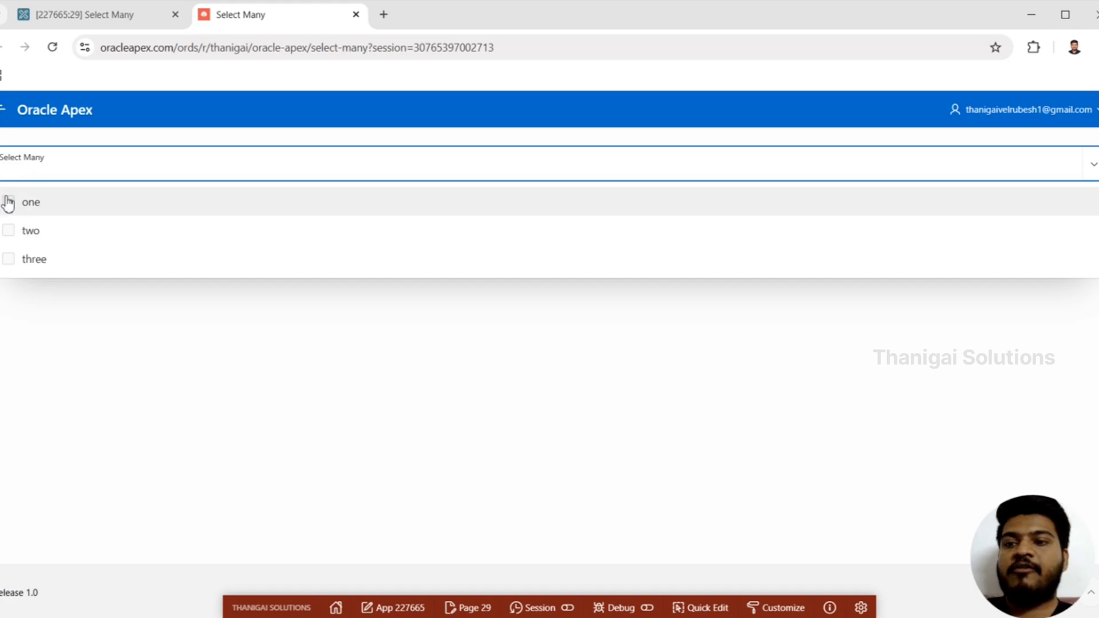
click(10, 206)
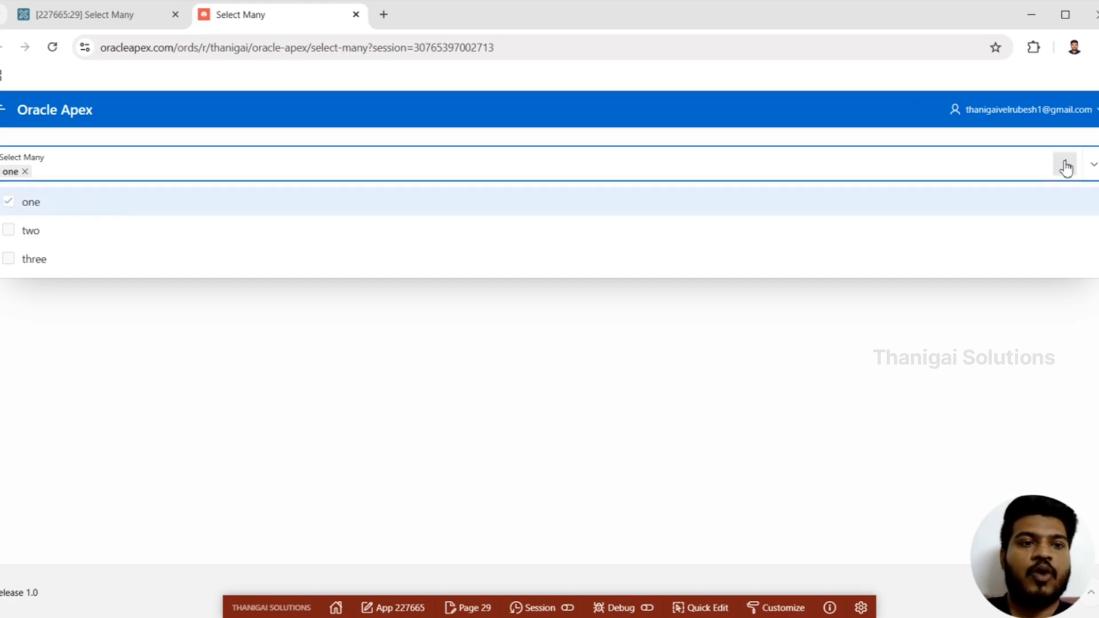
click(9, 236)
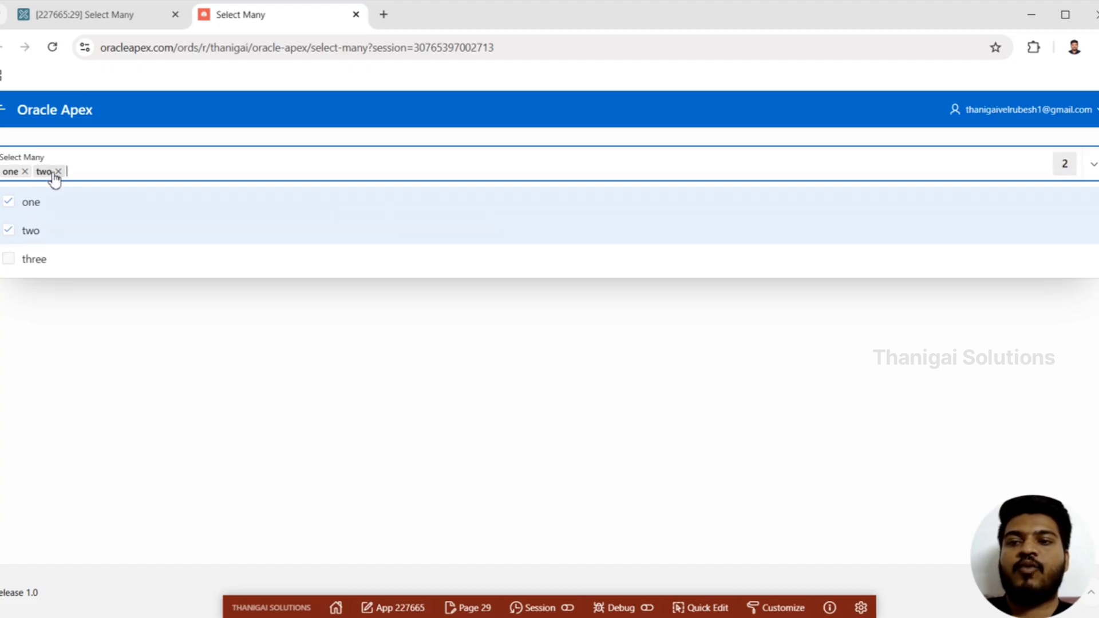
Filter the Select Many list to its selected entries, restore all options, and check how the list opens and closes
click(1065, 169)
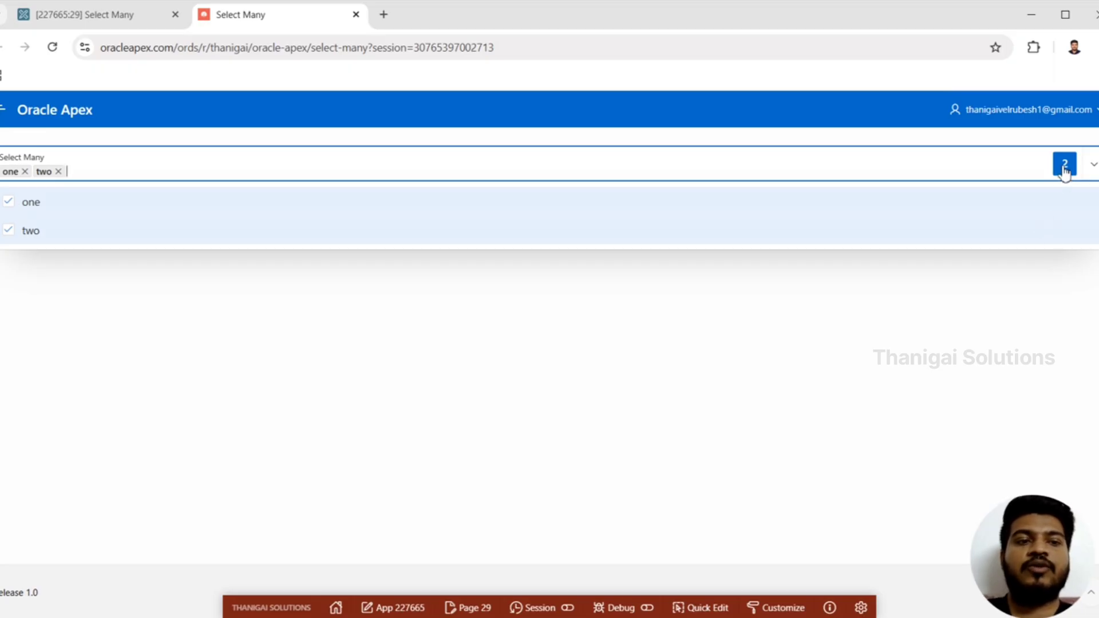
click(1065, 170)
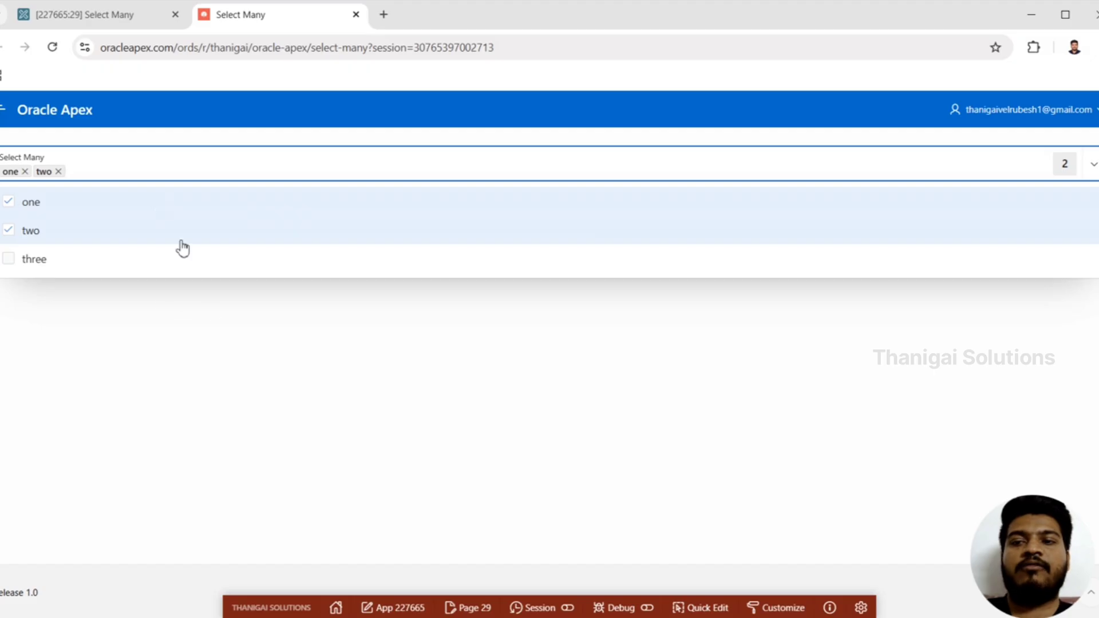
click(136, 375)
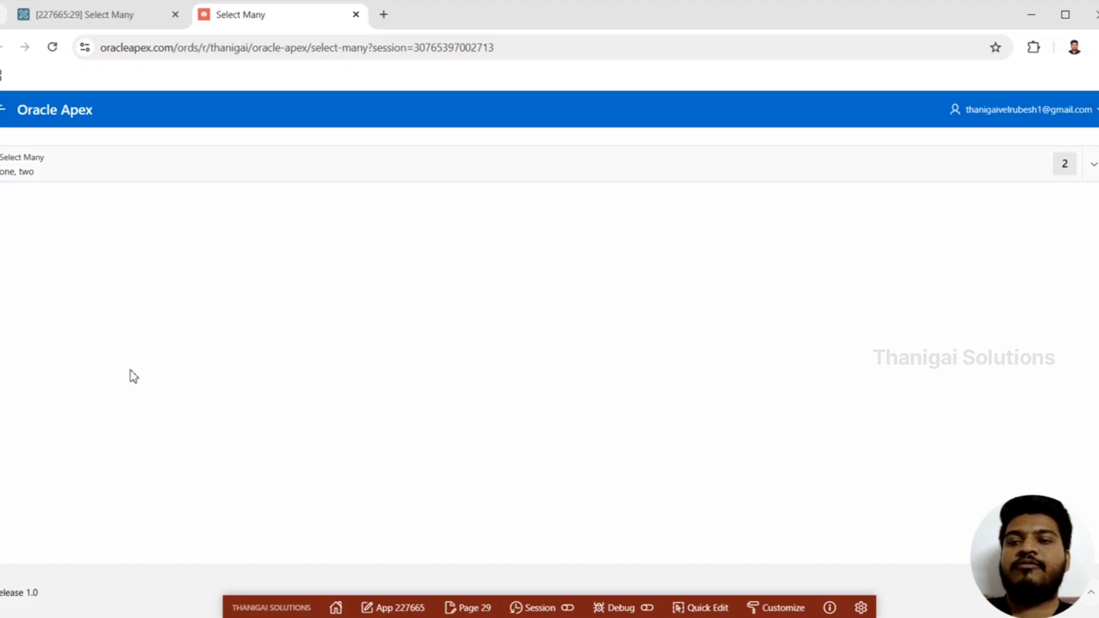
click(41, 175)
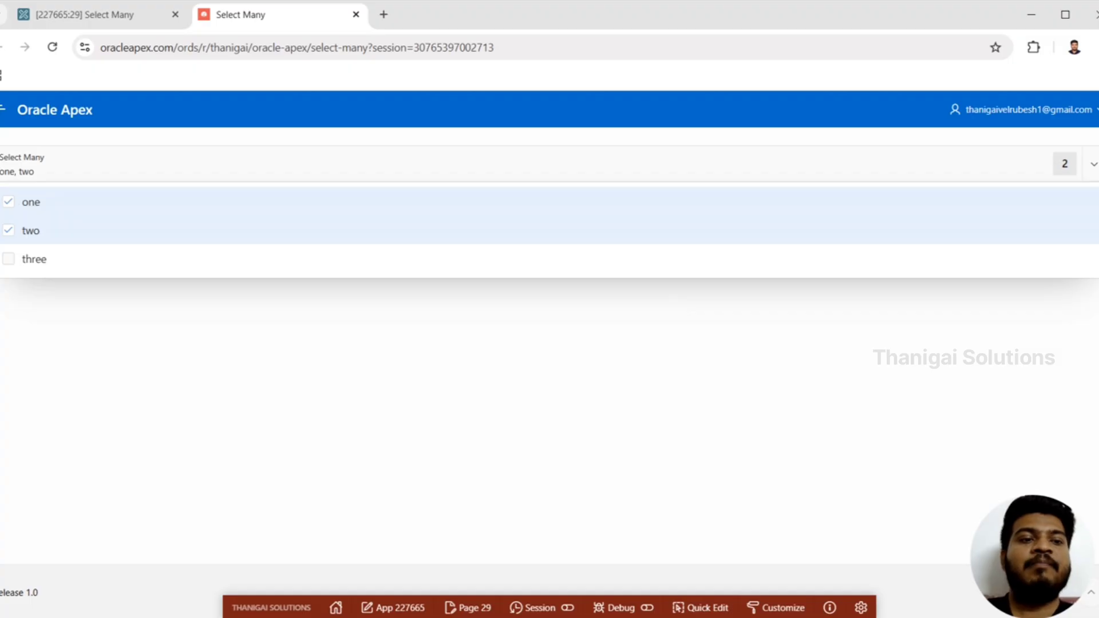
click(678, 306)
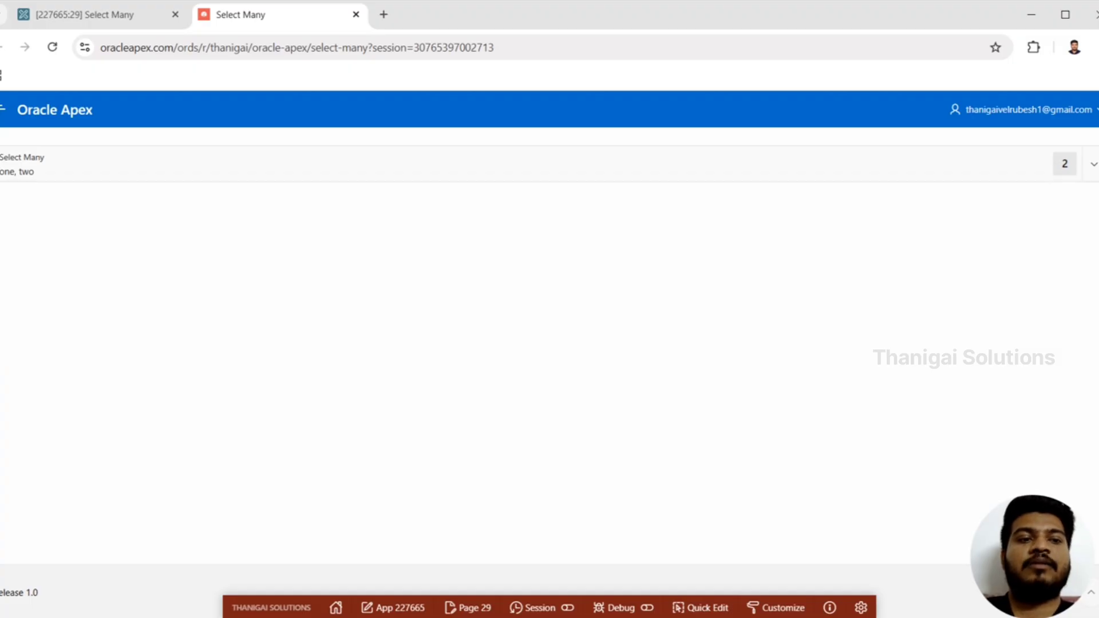
click(1094, 167)
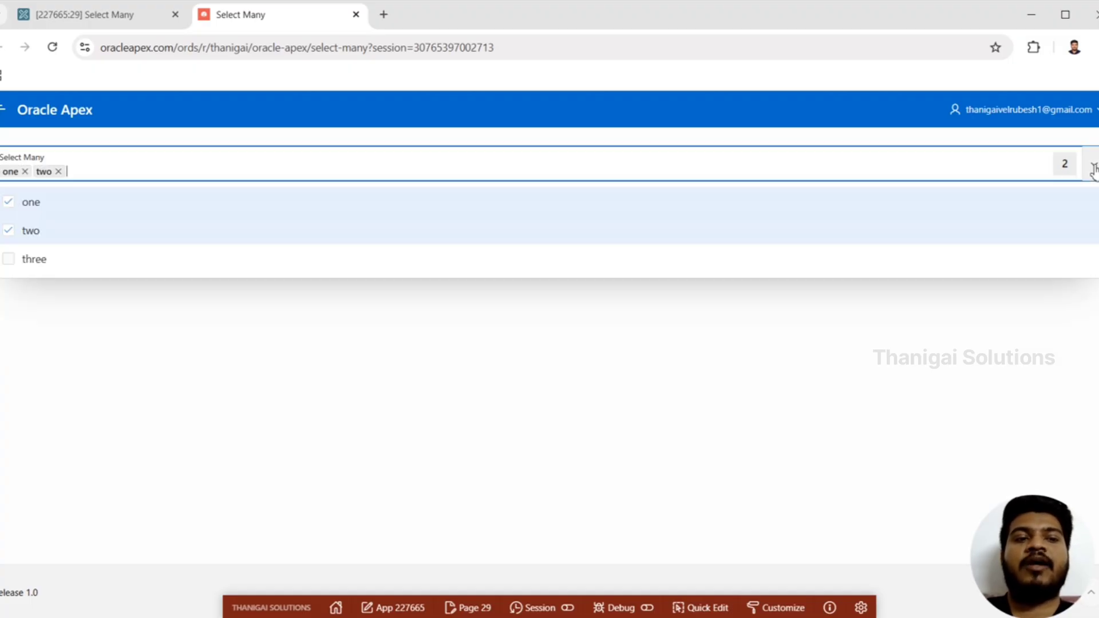
click(728, 307)
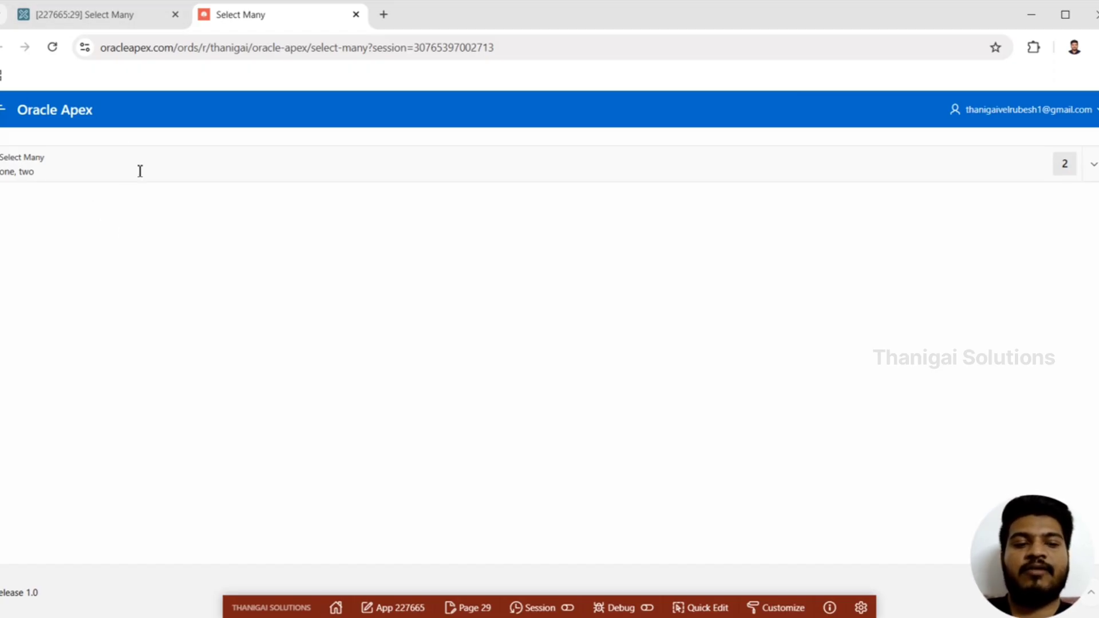
Review the settings of P29_SELECT_MANY in the page designer, including Maximum Values in List, and compare them with the running list
click(123, 21)
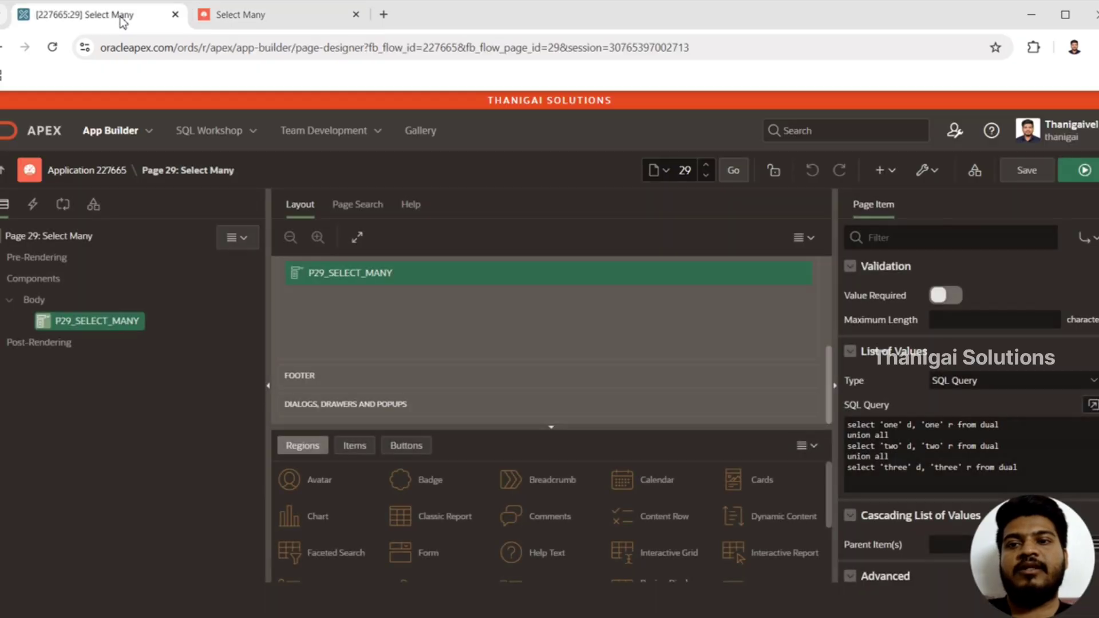
click(116, 319)
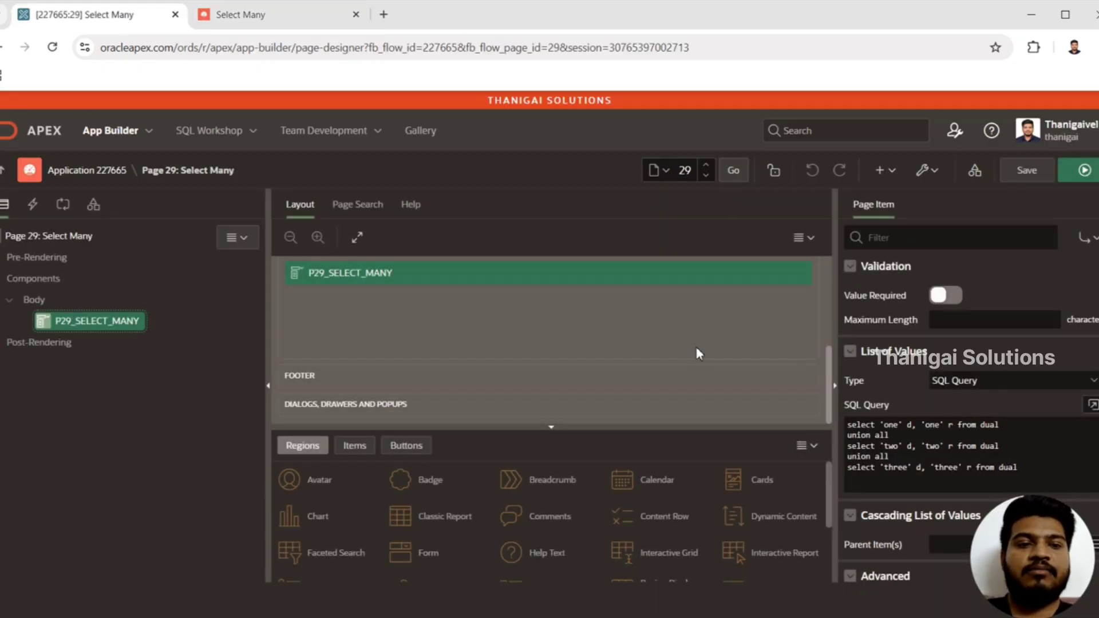
scroll(968, 401, up, 5)
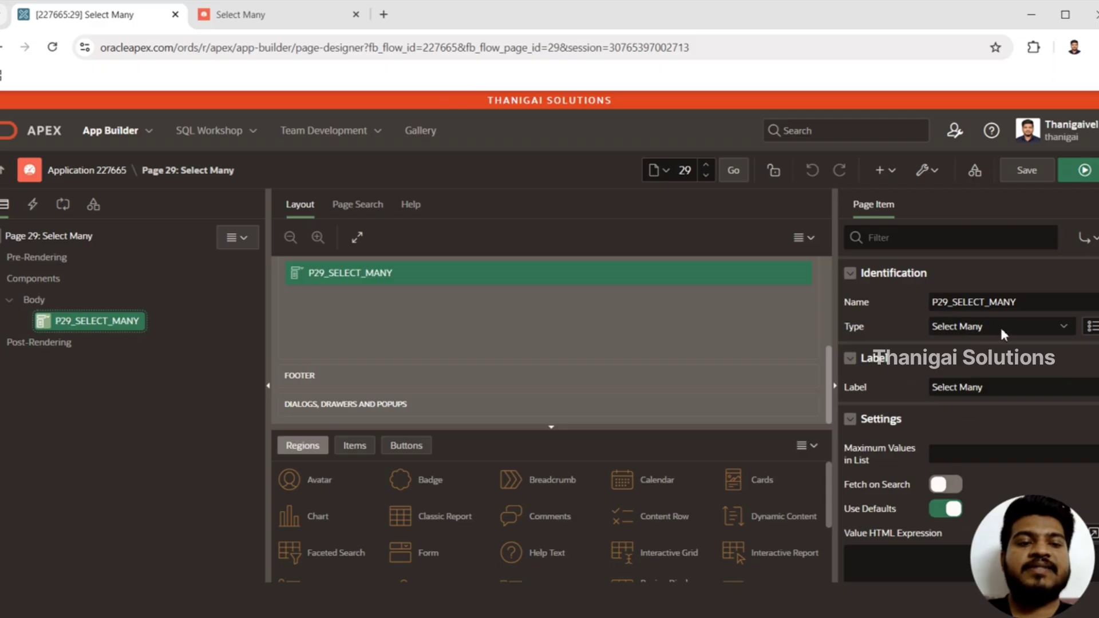
scroll(968, 400, down, 1)
scroll(1041, 303, down, 2)
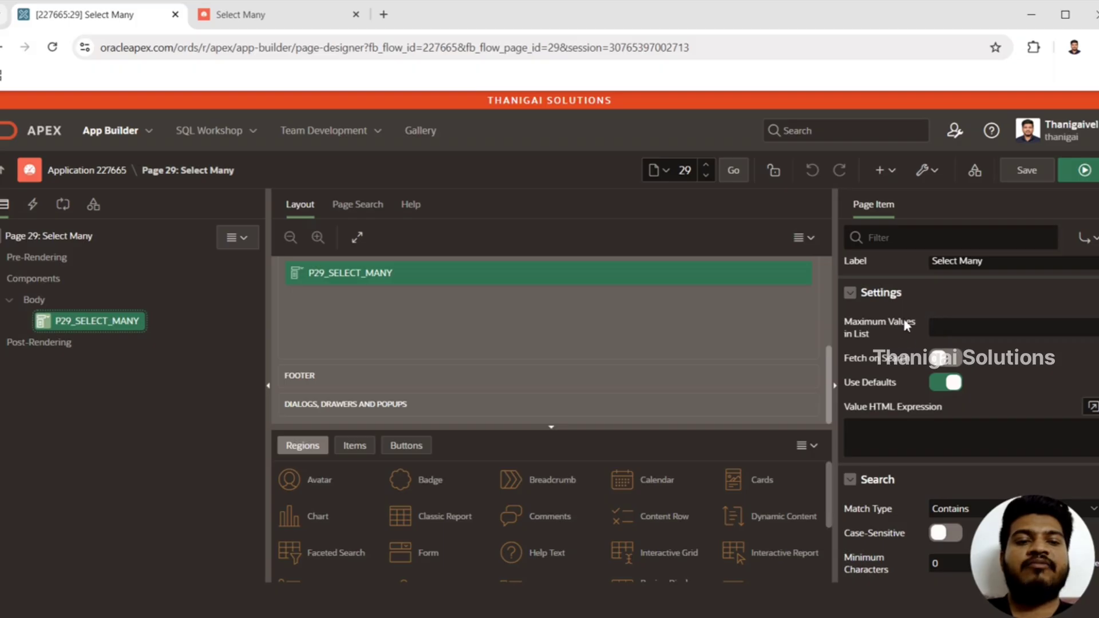
click(294, 20)
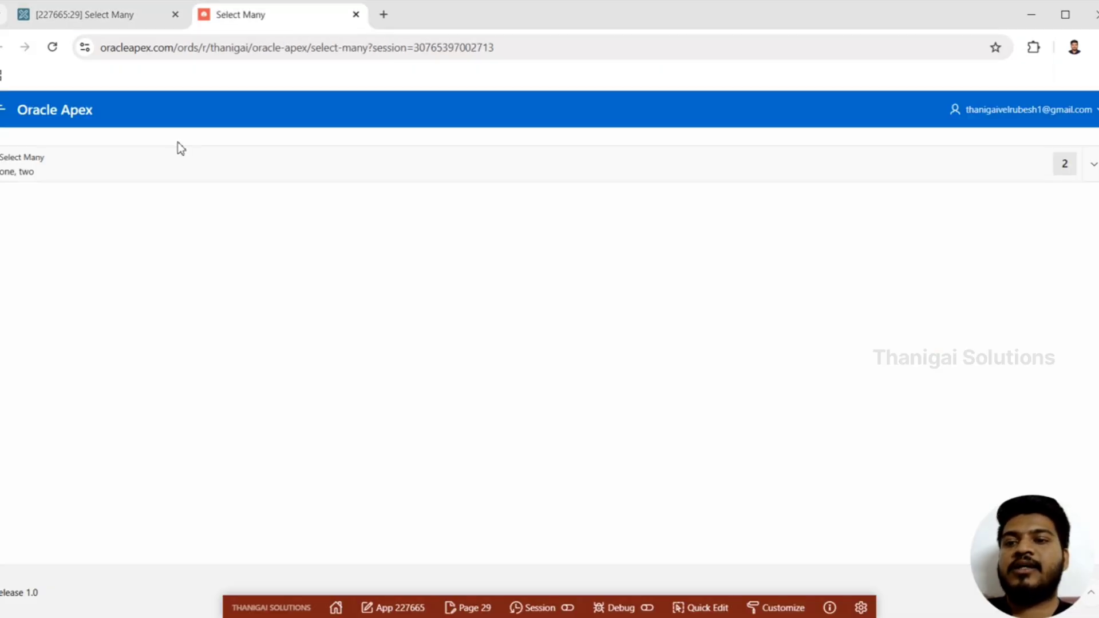
click(175, 159)
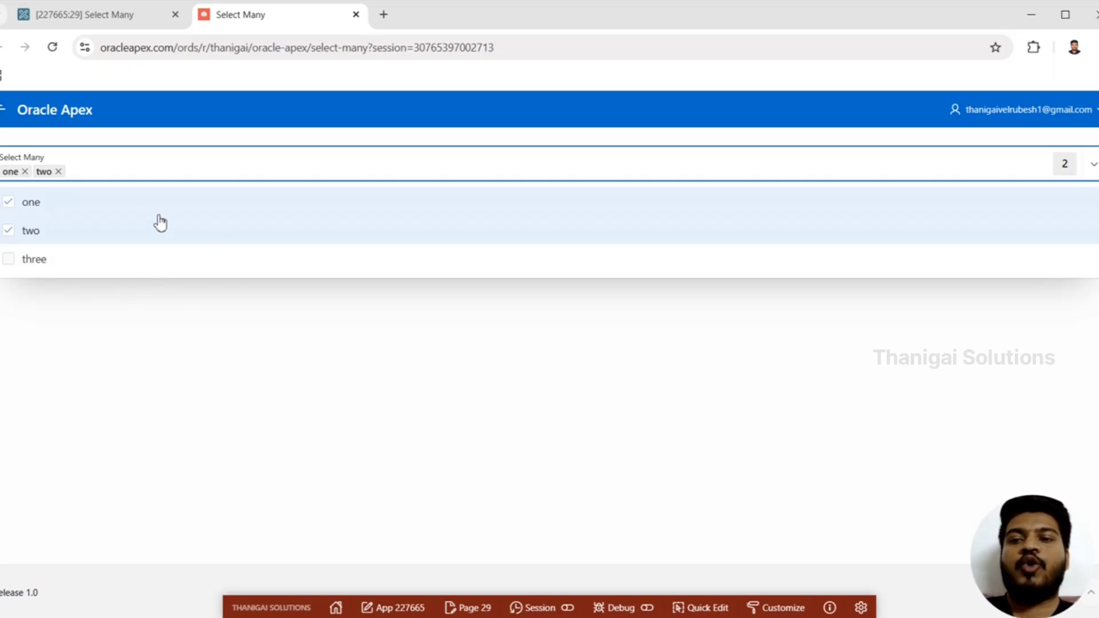
click(141, 22)
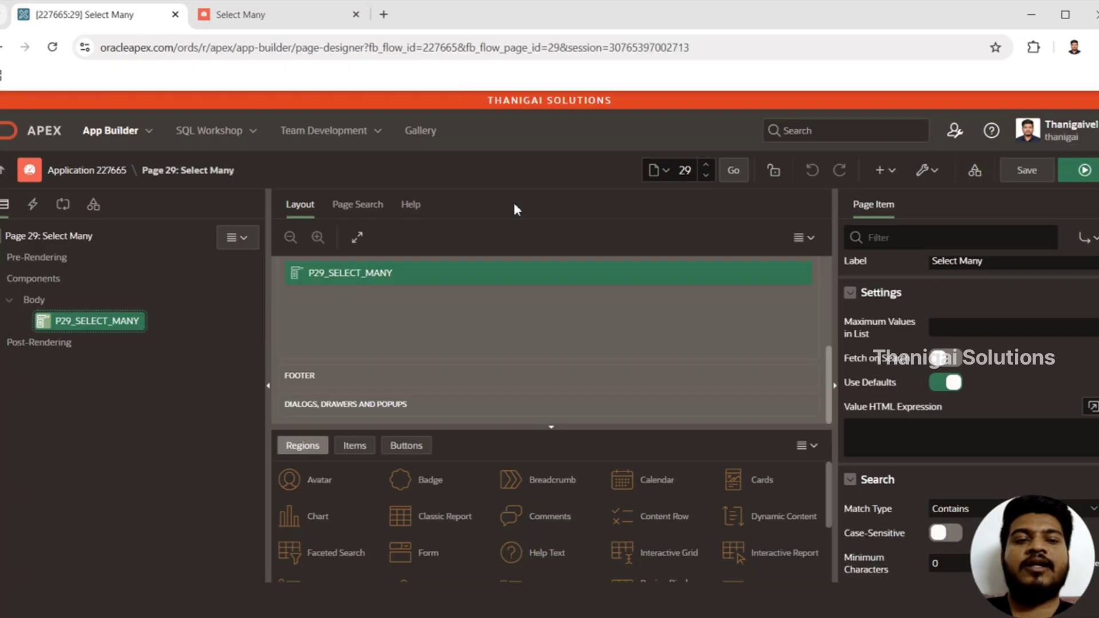
Set Maximum Values in List to 2 for P29_SELECT_MANY, and save and run page 29, discarding the unsaved selections
click(978, 325)
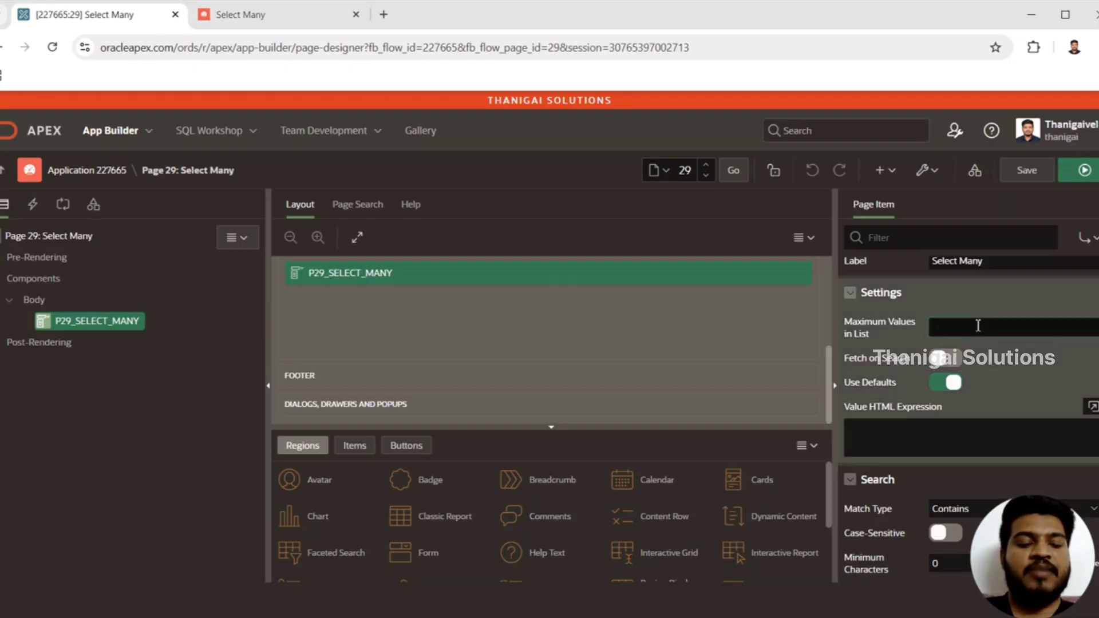
text(2)
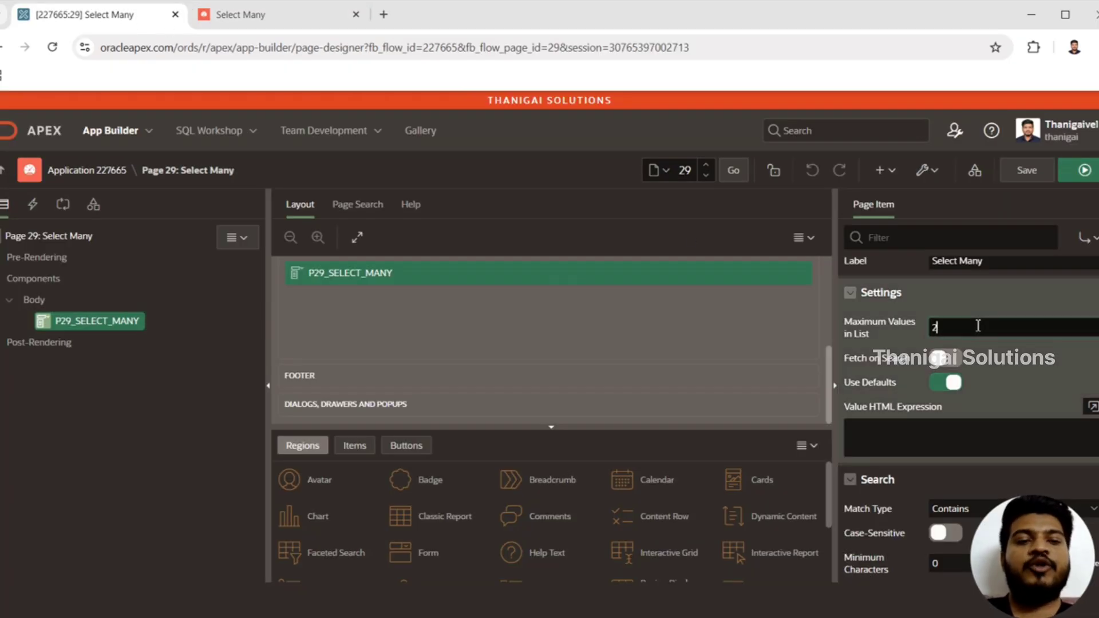
click(1084, 172)
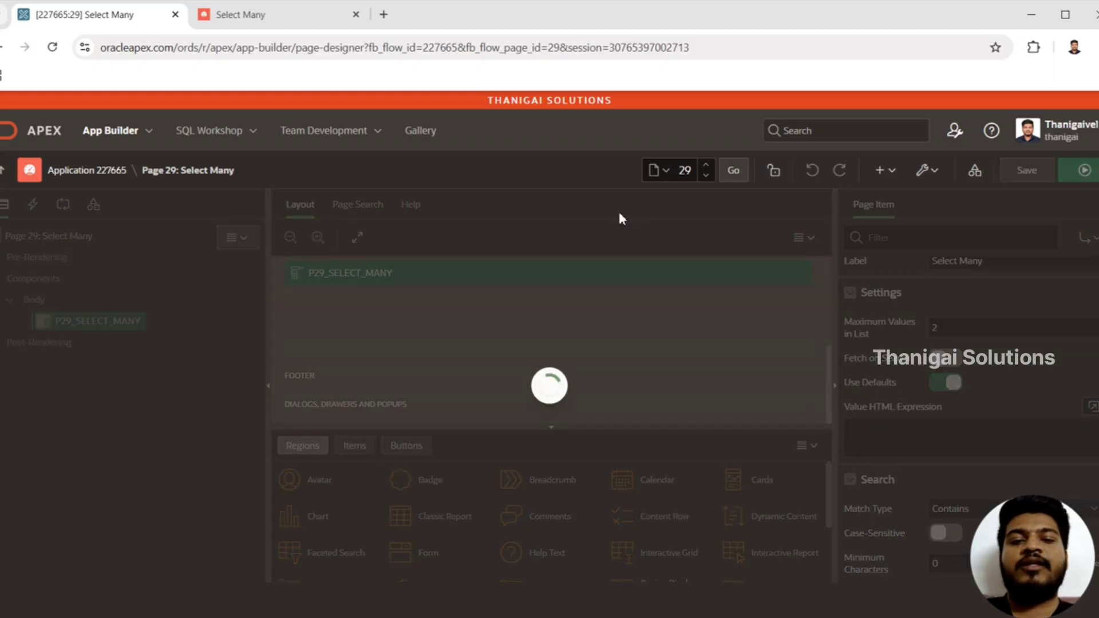
key(Return)
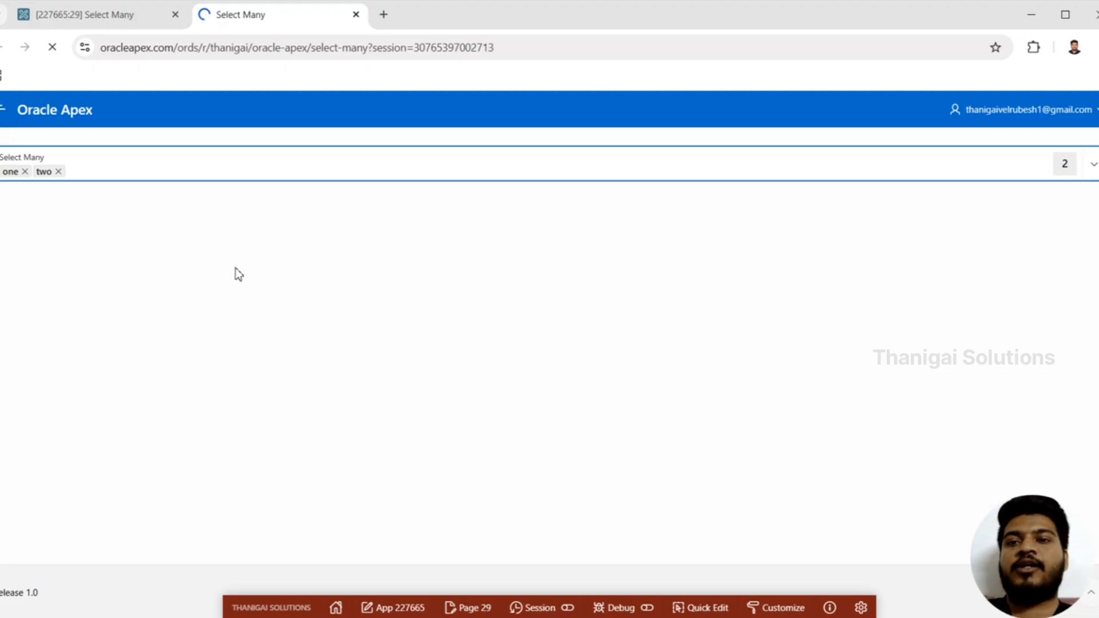
Search the running Select Many list for 'three' and clear the search text
click(208, 167)
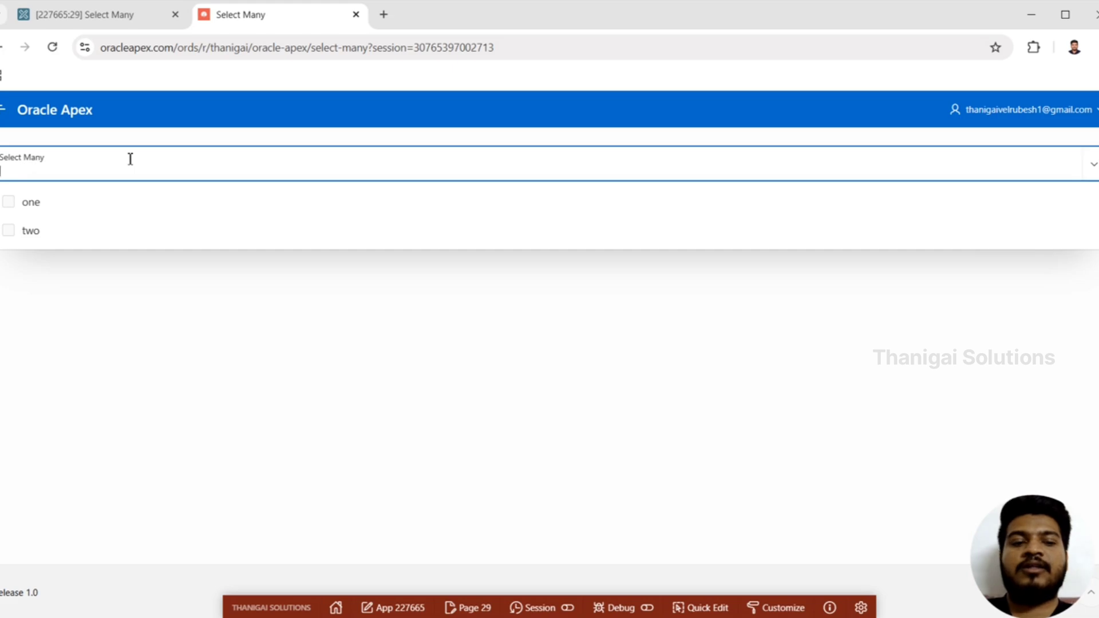
text(three)
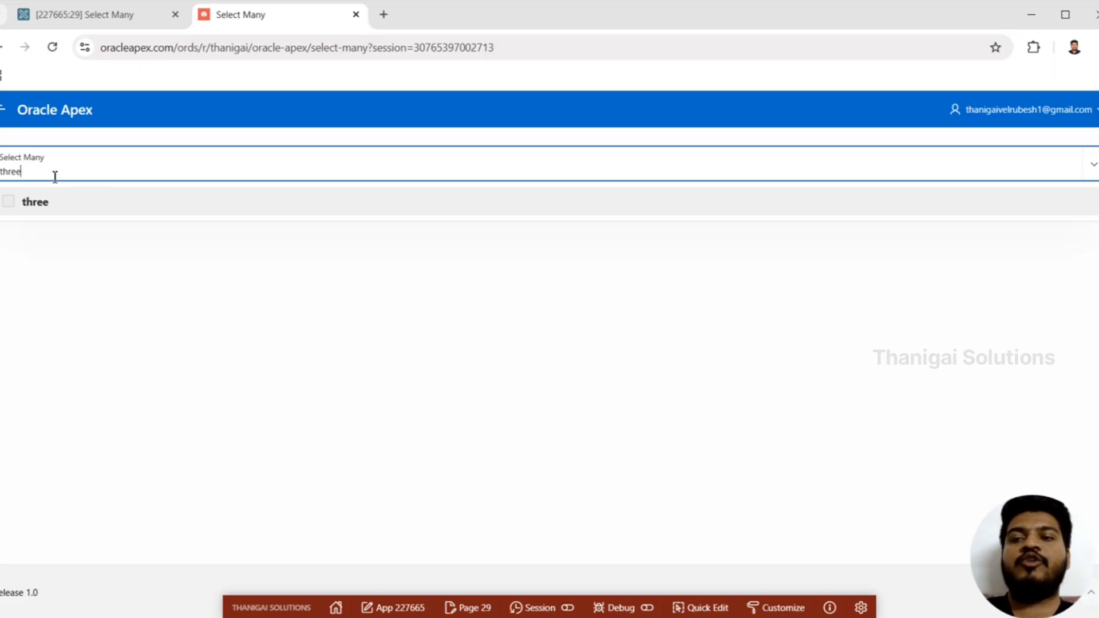
key(ctrl+a)
key(BackSpace)
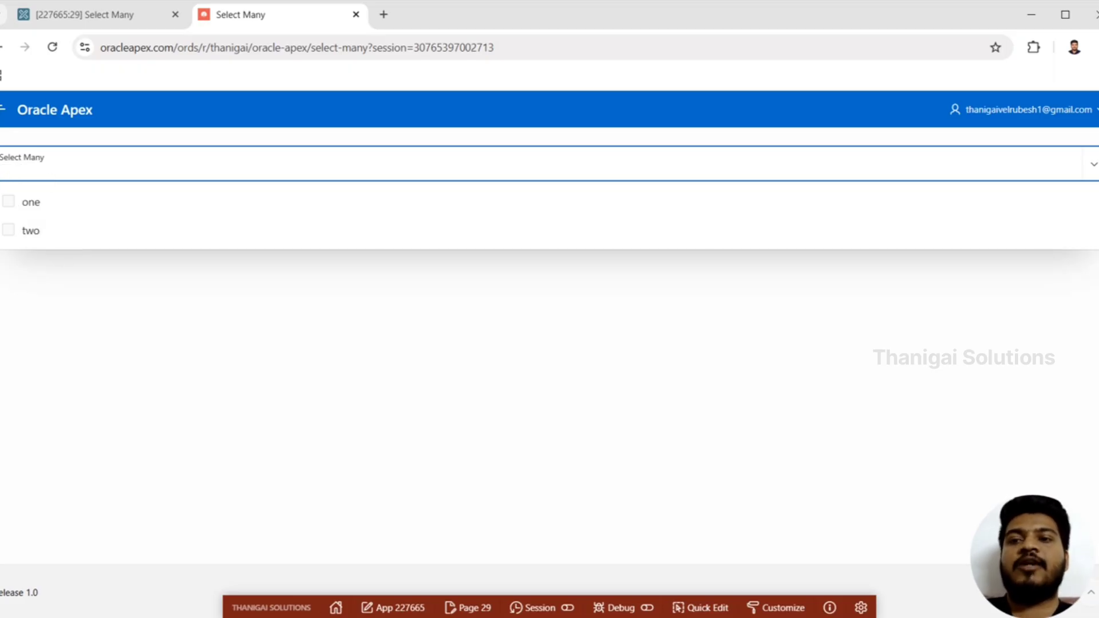
Clear Maximum Values in List for P29_SELECT_MANY and turn off Use Defaults
click(117, 21)
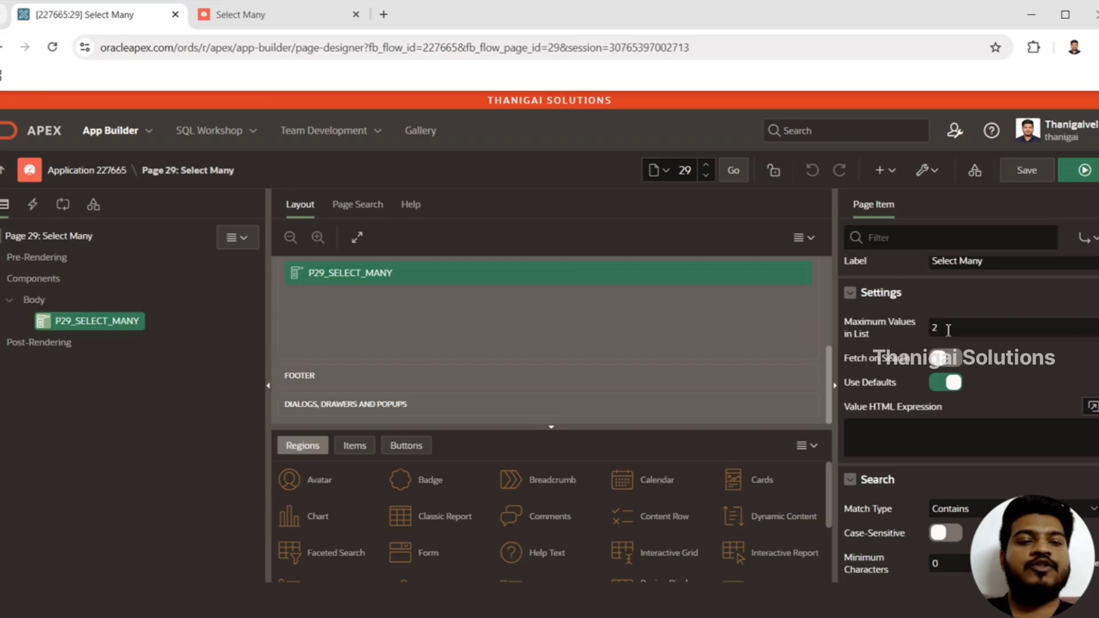
drag(948, 329, 917, 332)
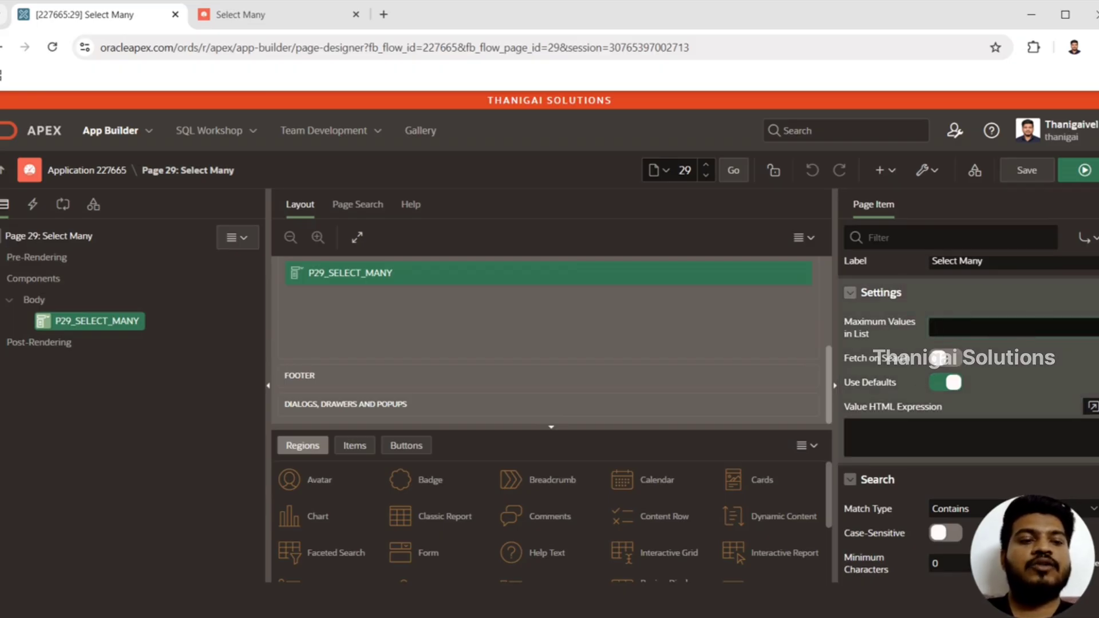
scroll(969, 418, down, 1)
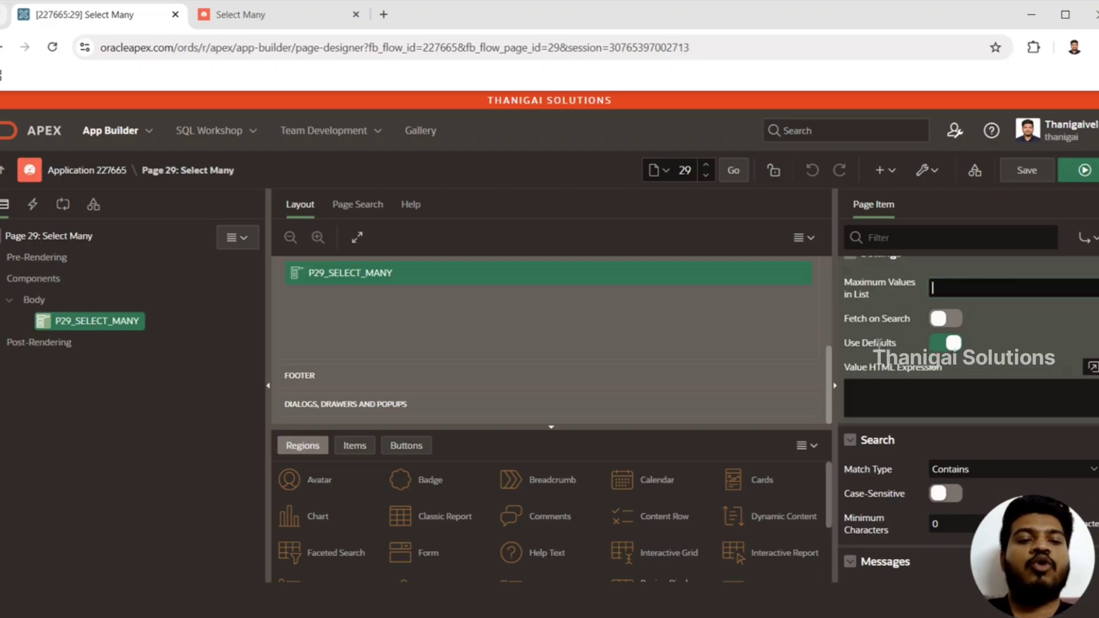
click(956, 343)
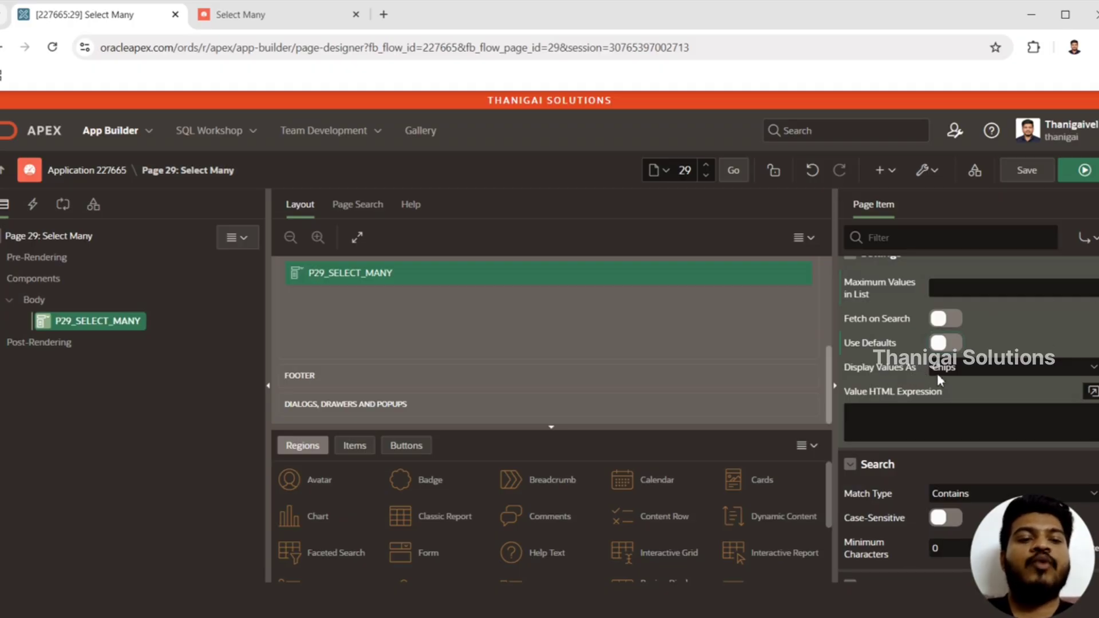
Check the Display Values As choices and select one in the running list to examine the Chips display
click(994, 369)
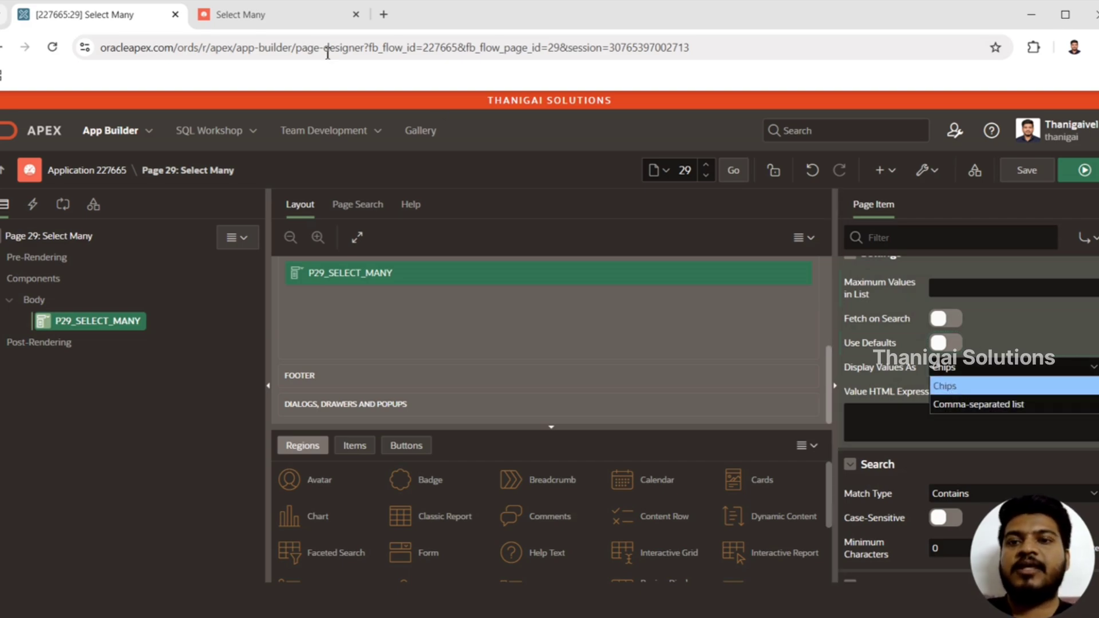
click(286, 19)
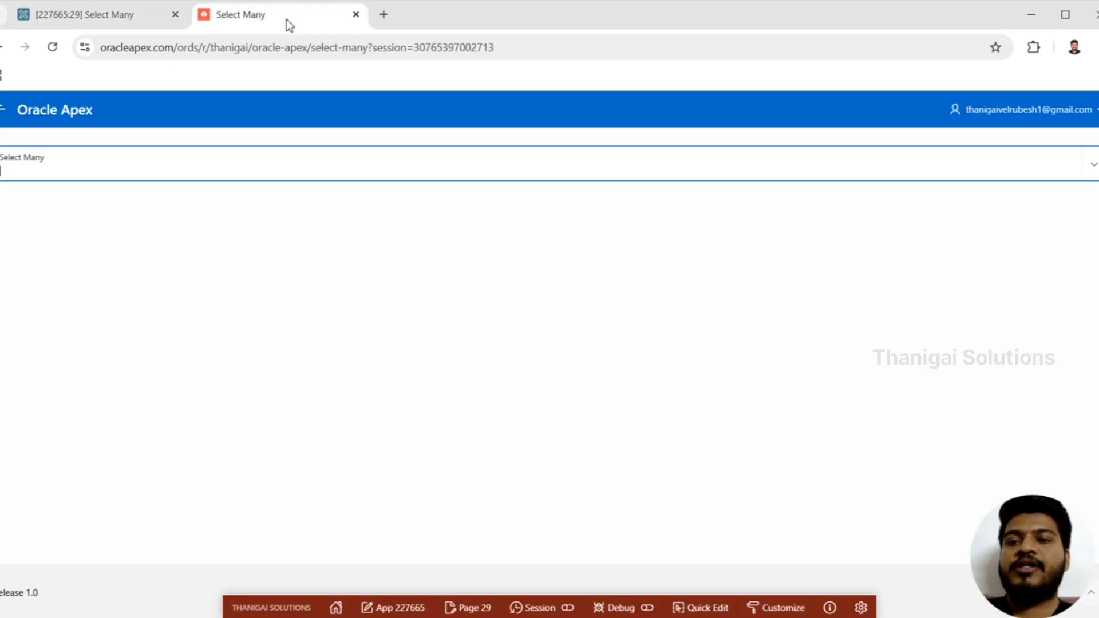
click(156, 175)
click(81, 215)
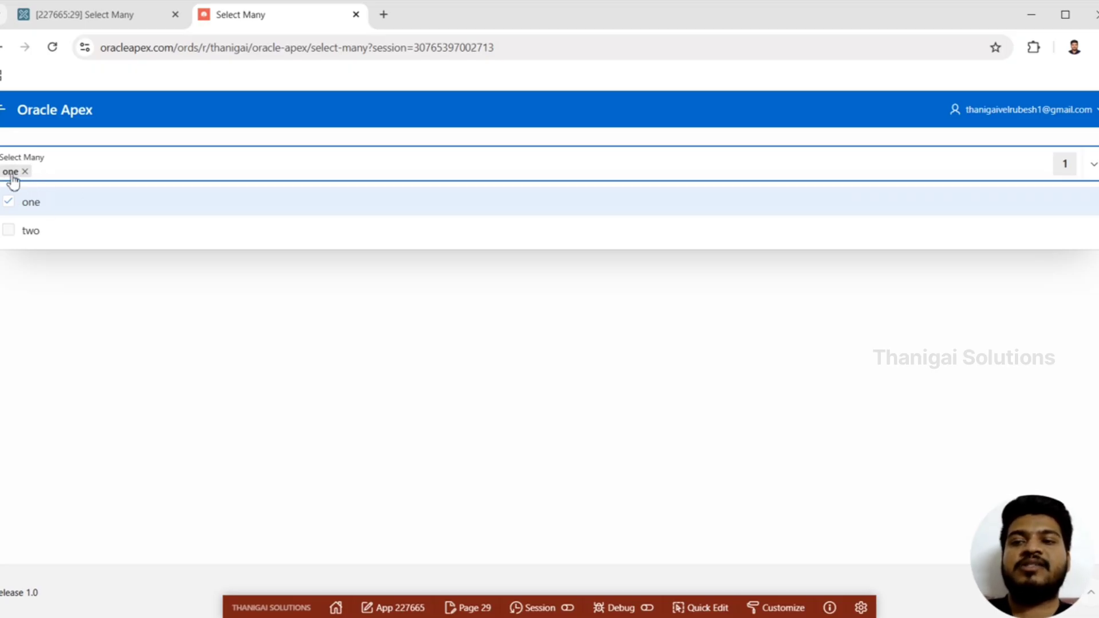
Set Display Values As to Comma-separated list, and save and run page 29, discarding the unsaved selection
click(127, 14)
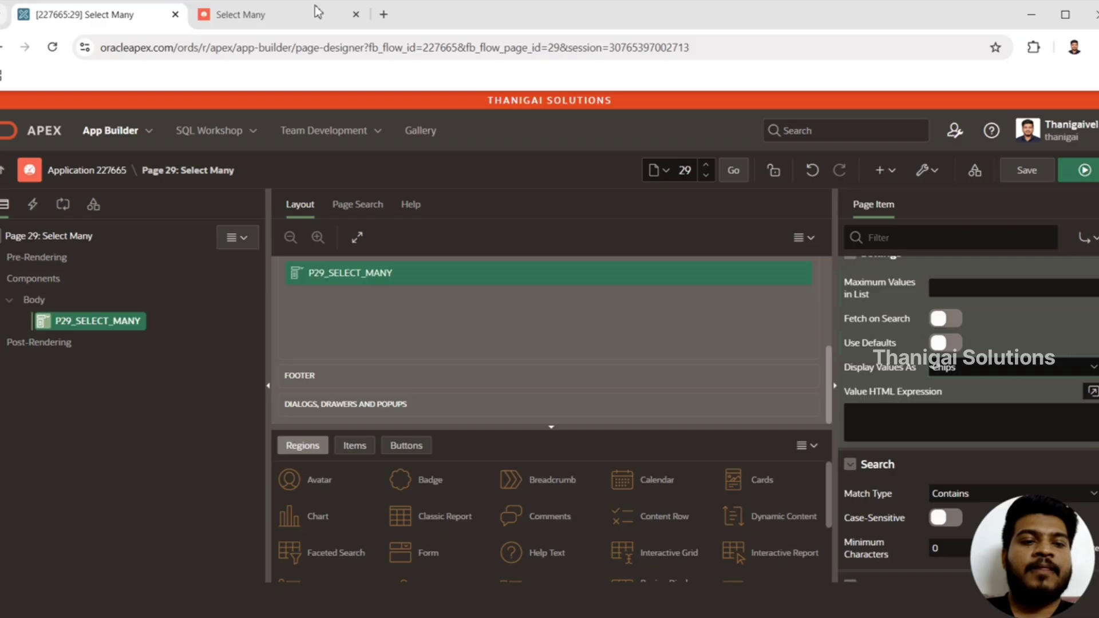
click(964, 367)
click(963, 397)
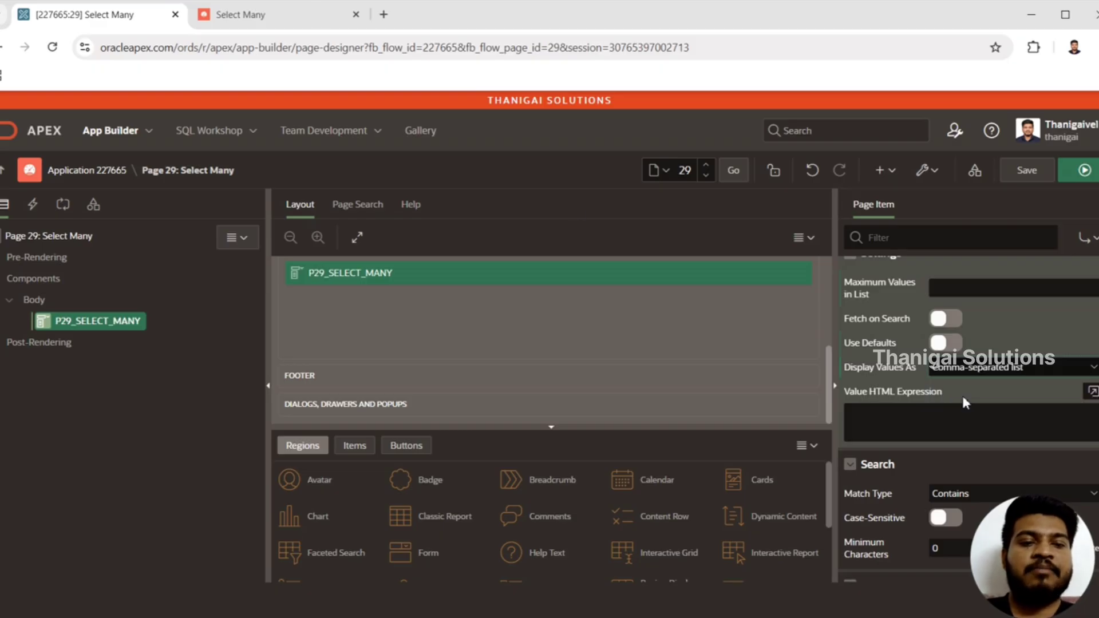
click(1085, 170)
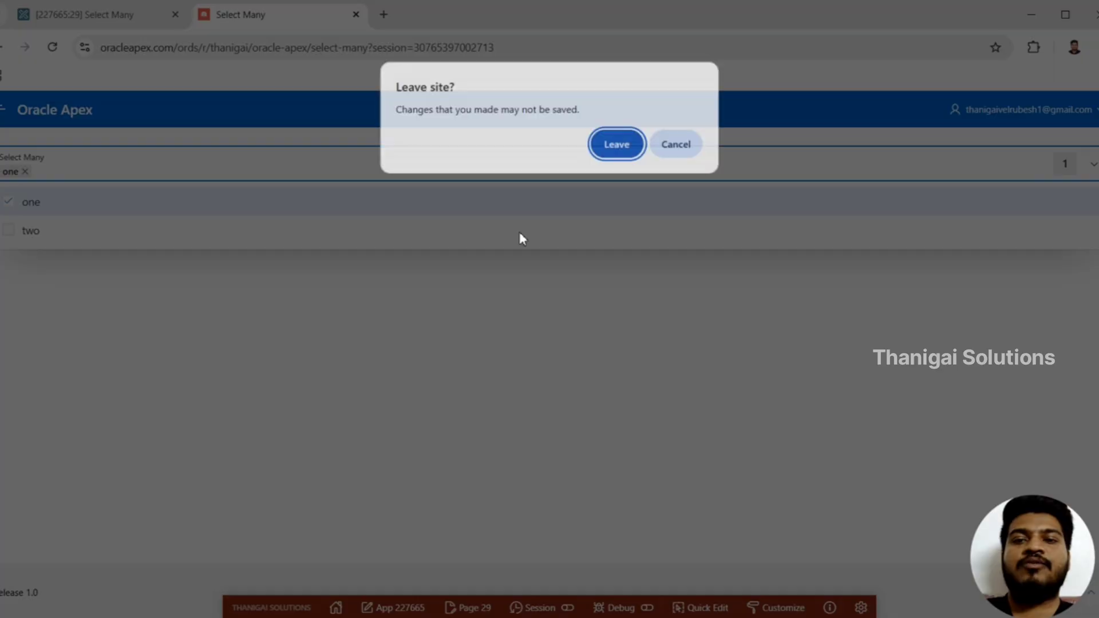
key(Return)
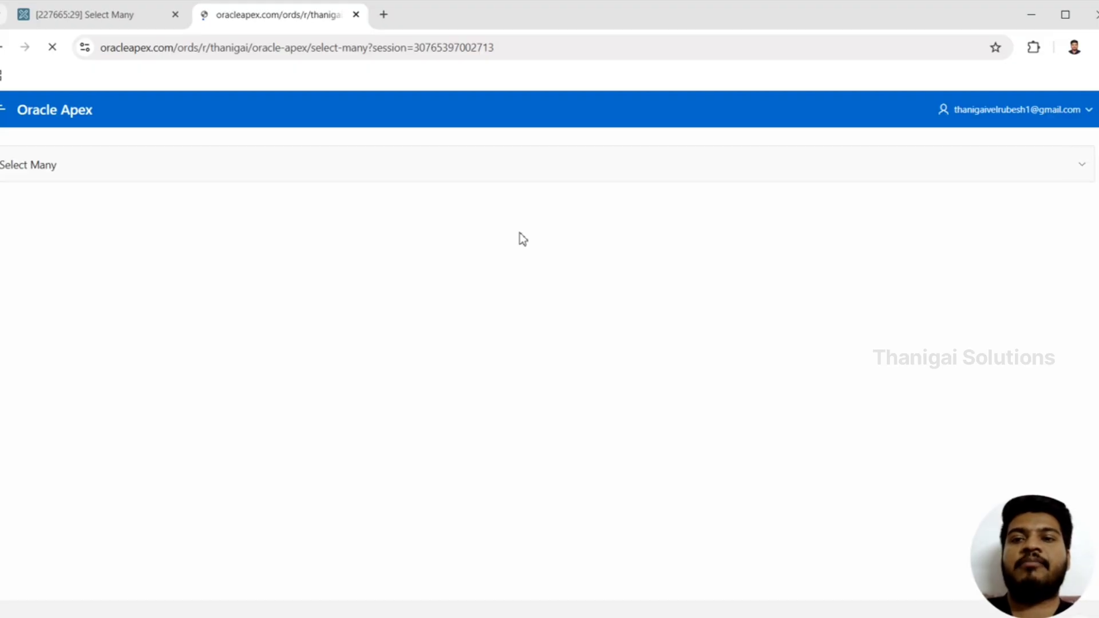
Select one and two in the reloaded Select Many list and close it to check the comma-separated display
click(381, 172)
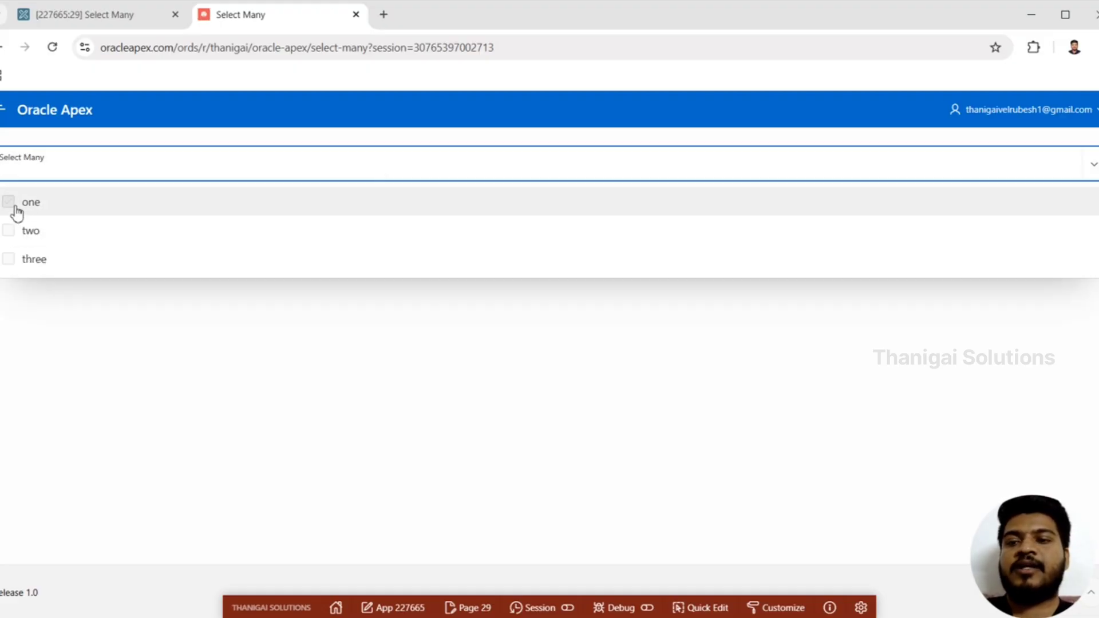
click(15, 211)
click(28, 231)
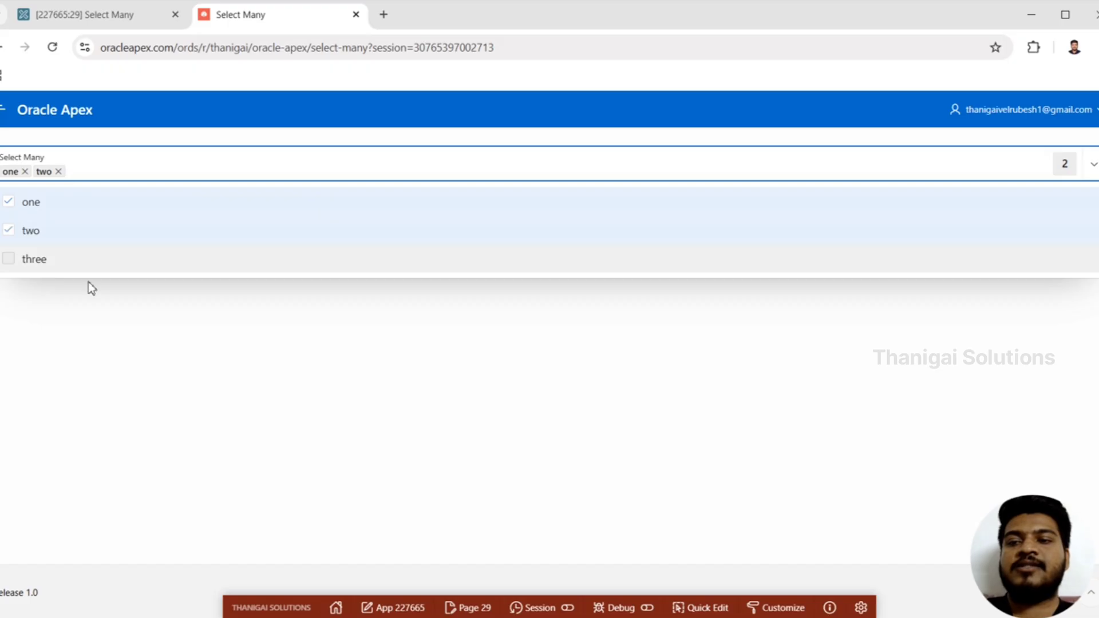
click(118, 349)
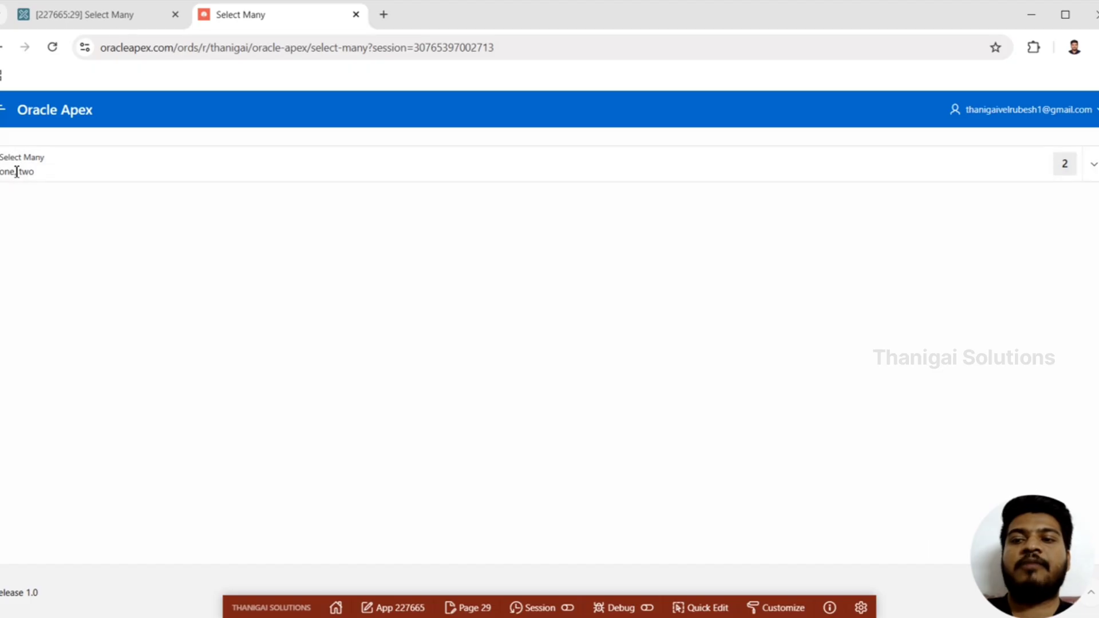
Set Display Values As to Chips for P29_SELECT_MANY, and save and run page 29, discarding the unsaved selection
click(86, 14)
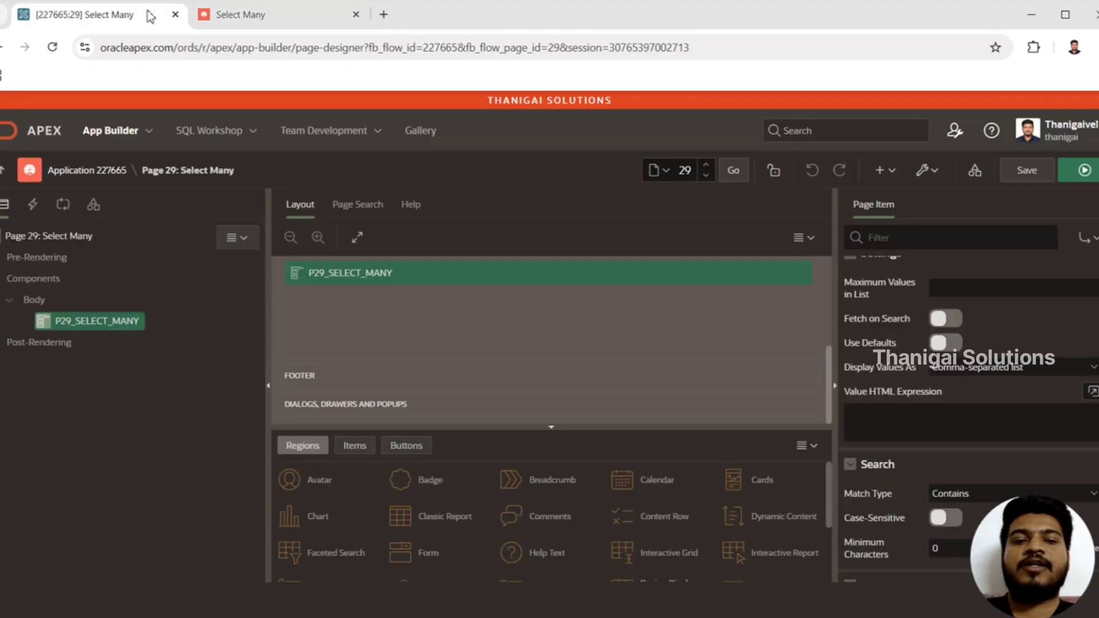
click(959, 369)
click(962, 381)
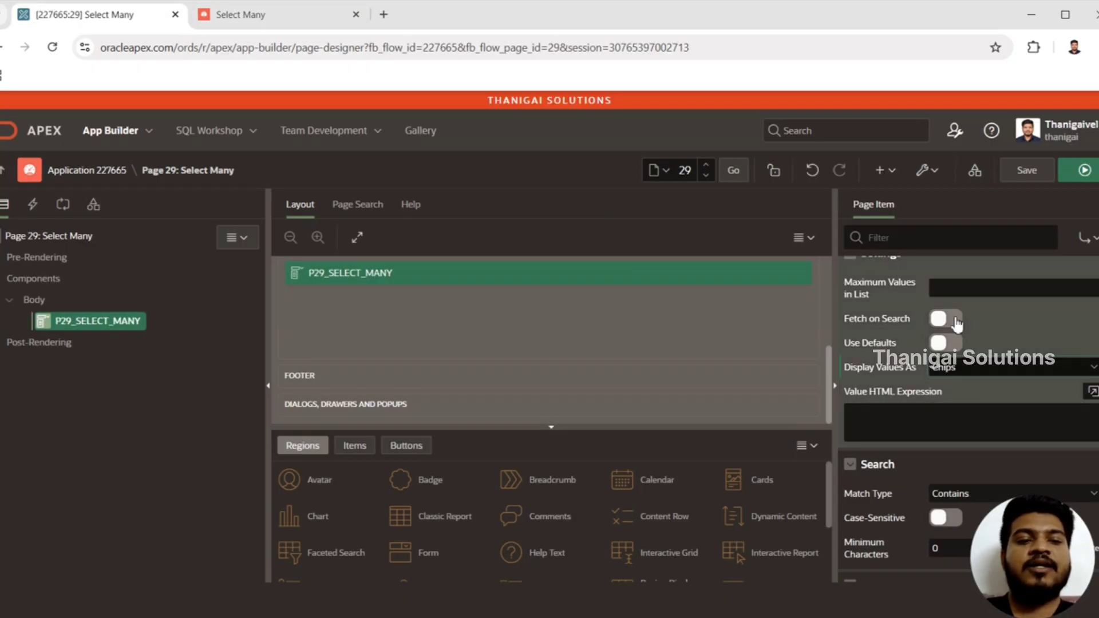
click(1084, 168)
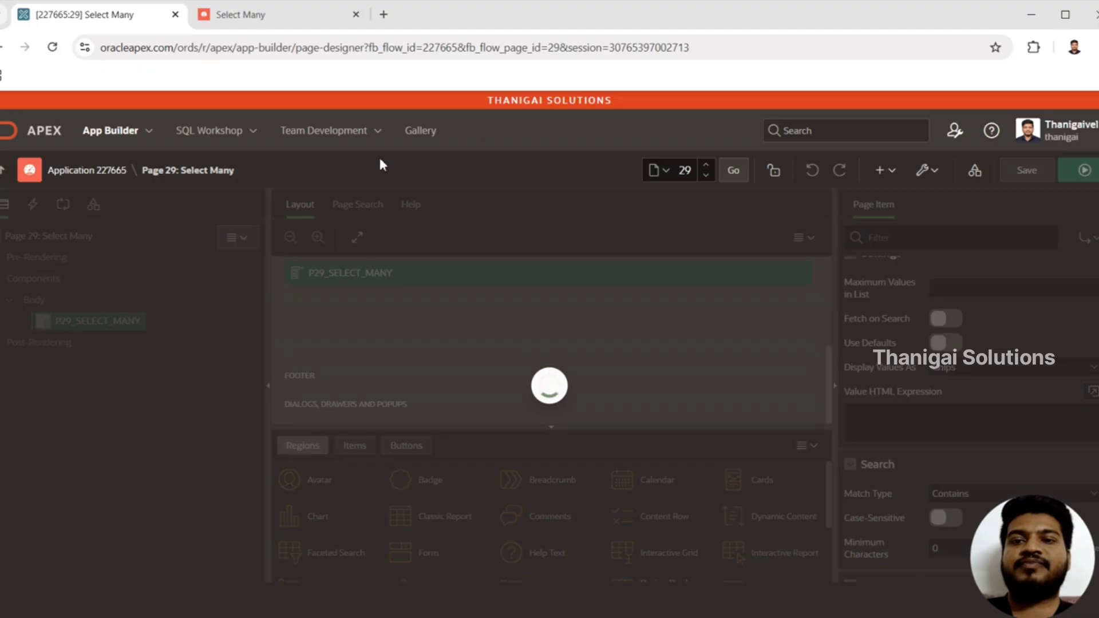
key(Return)
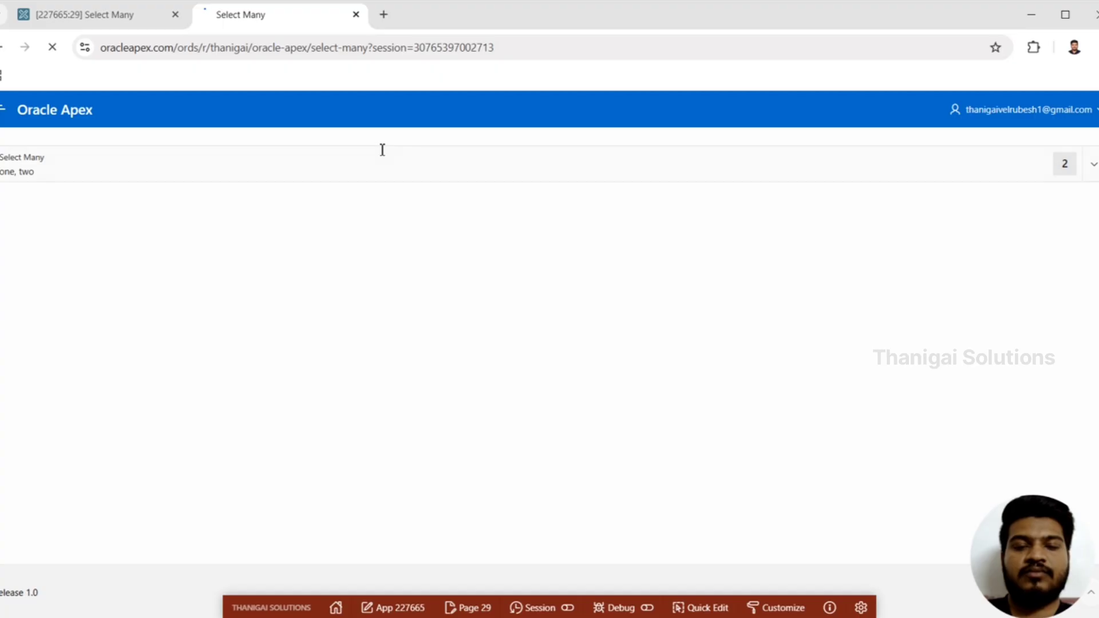
Select one and two in the reloaded Select Many list and close it to check the chips display
click(157, 166)
click(61, 212)
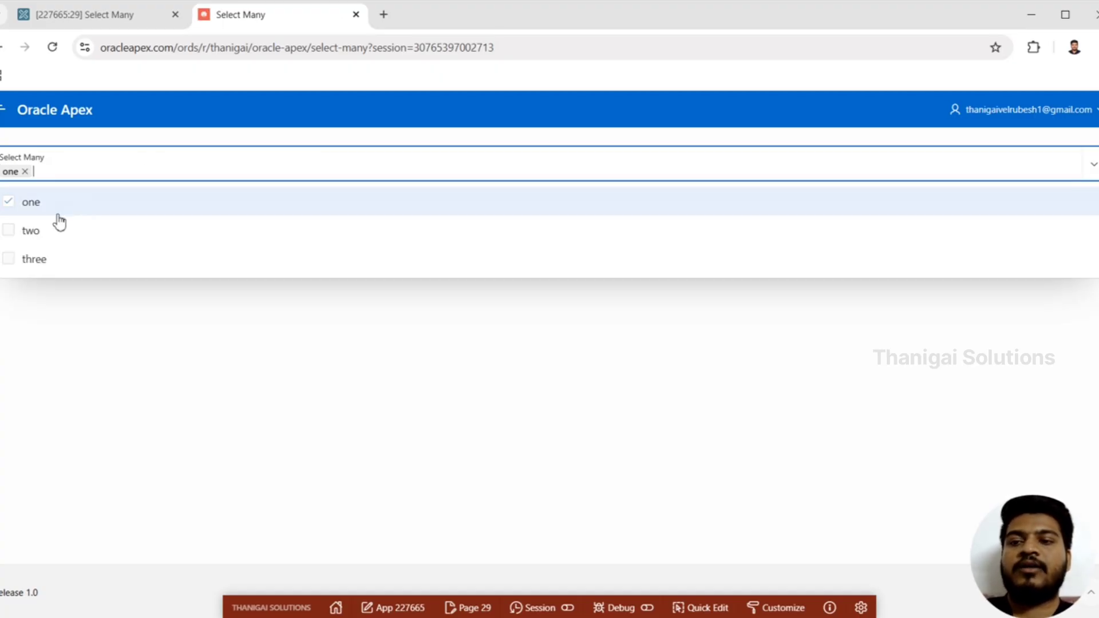
click(57, 229)
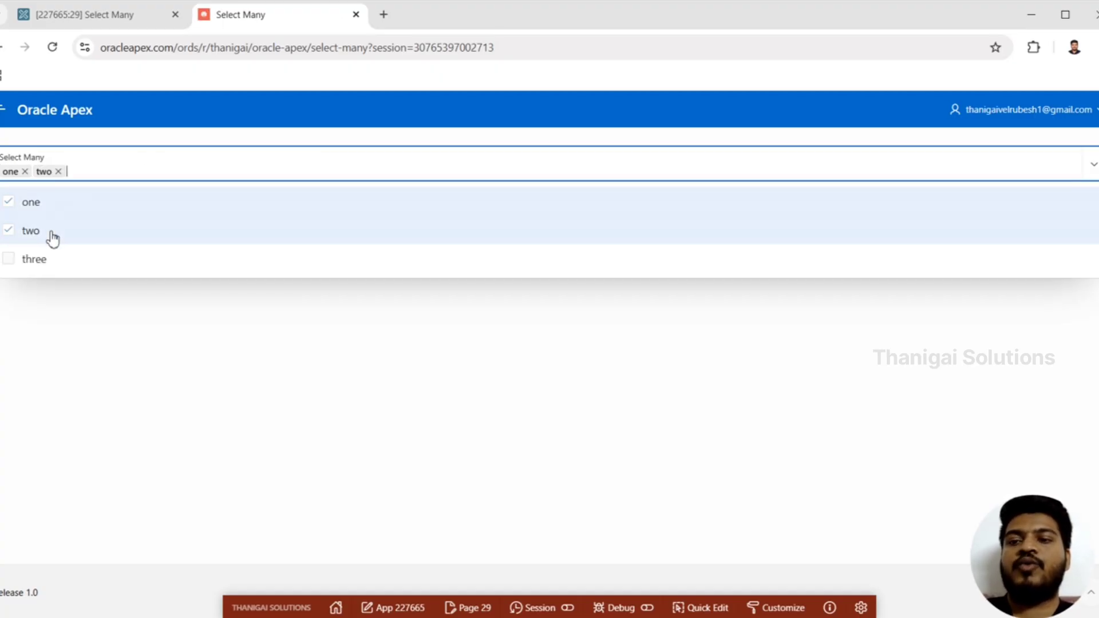
click(127, 352)
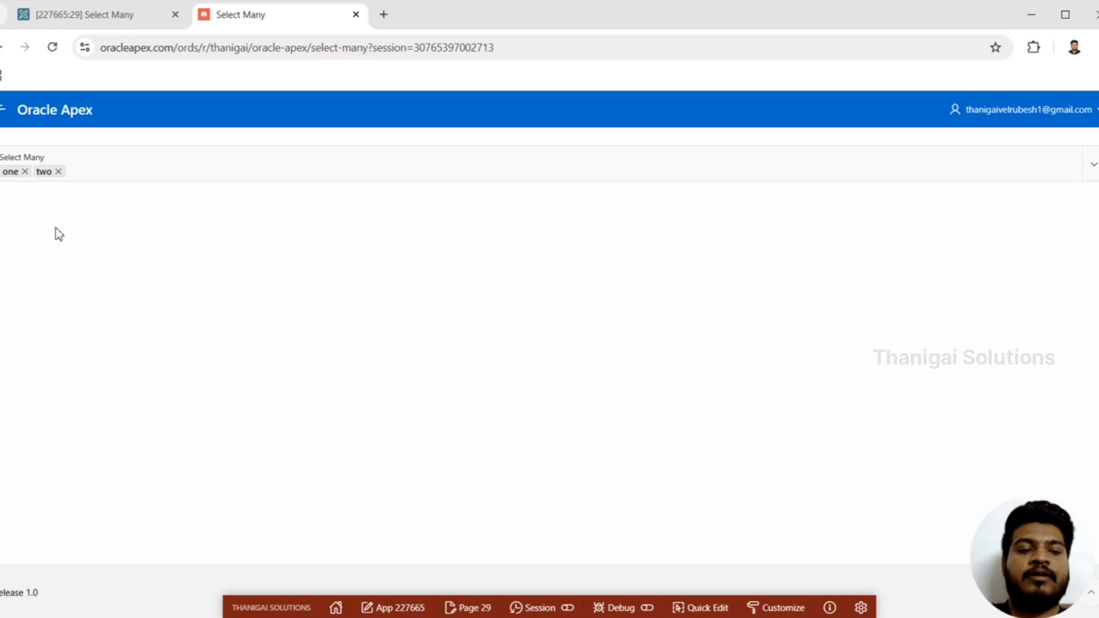
Review the Display Values As choices and the Value HTML Expression code editor for P29_SELECT_MANY, leaving the expression empty
click(74, 11)
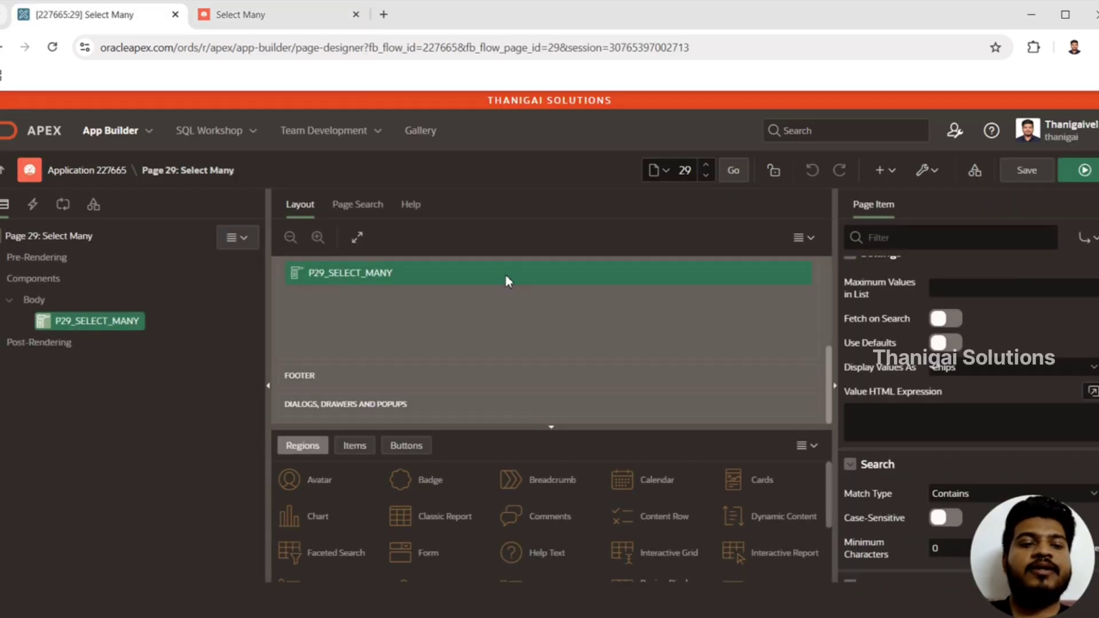
click(990, 366)
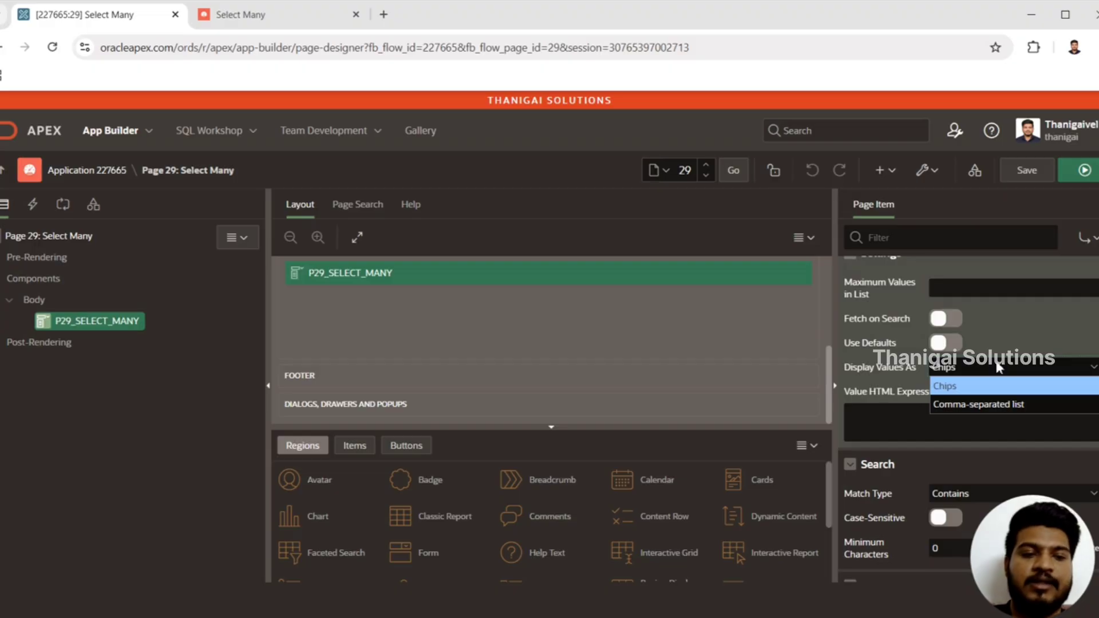
click(998, 366)
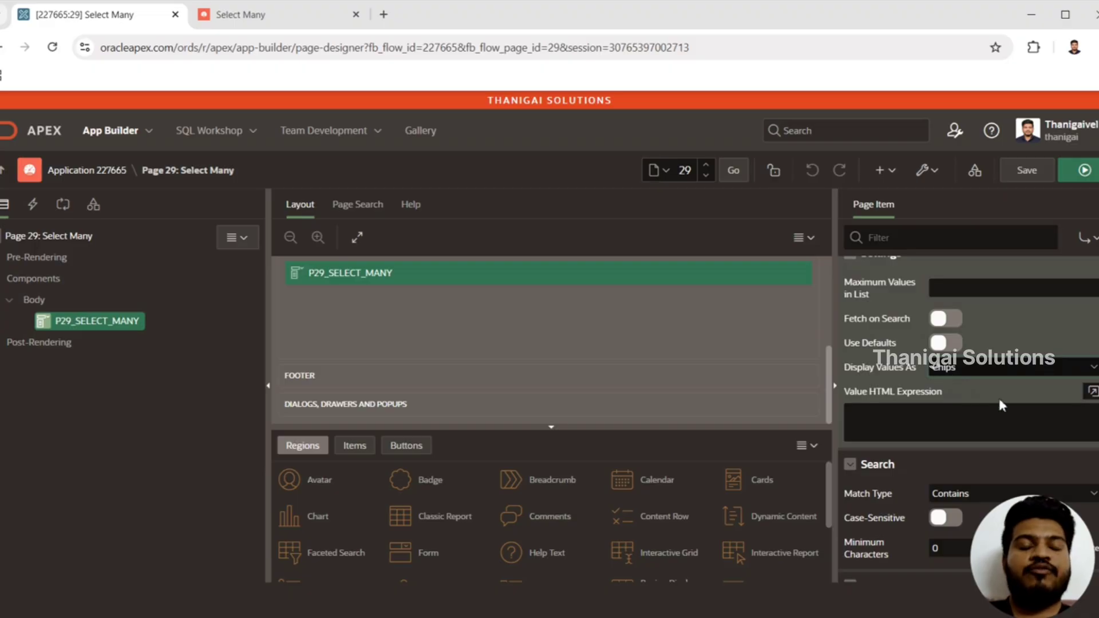
click(1091, 393)
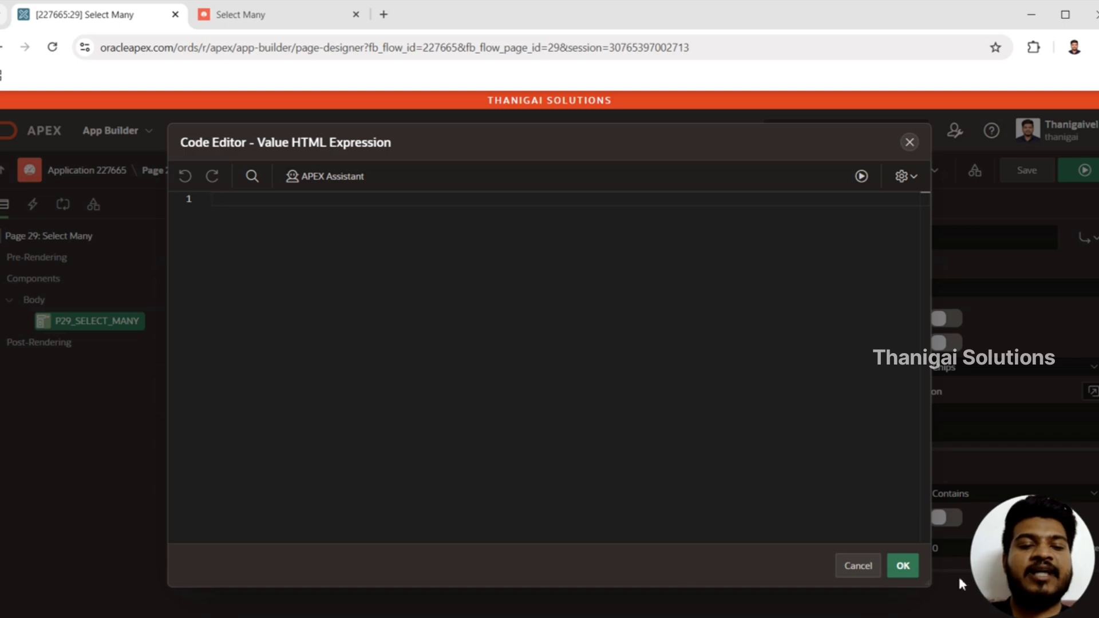
click(905, 568)
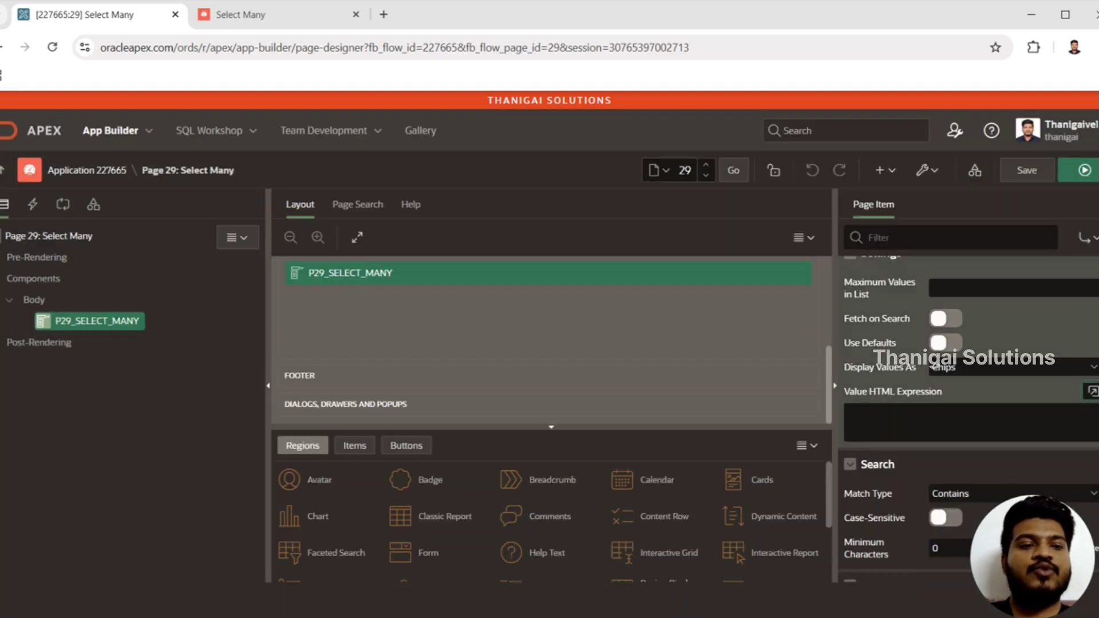
Check the search Match Type choices, and search the running Select Many list for h to examine the Contains matching
scroll(967, 401, down, 2)
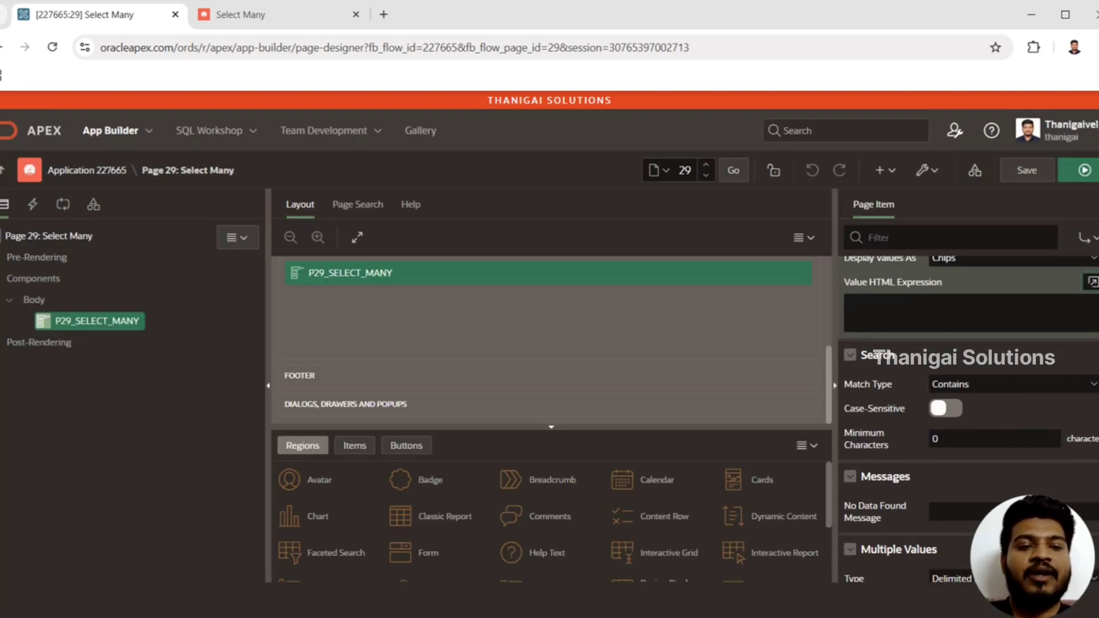
scroll(974, 309, down, 1)
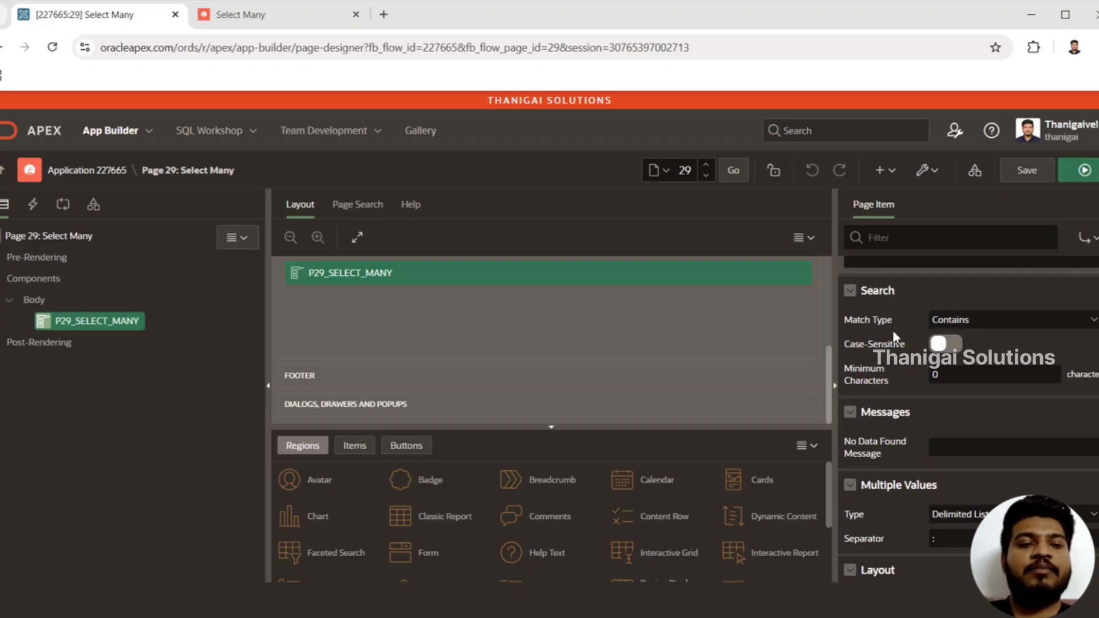
click(990, 327)
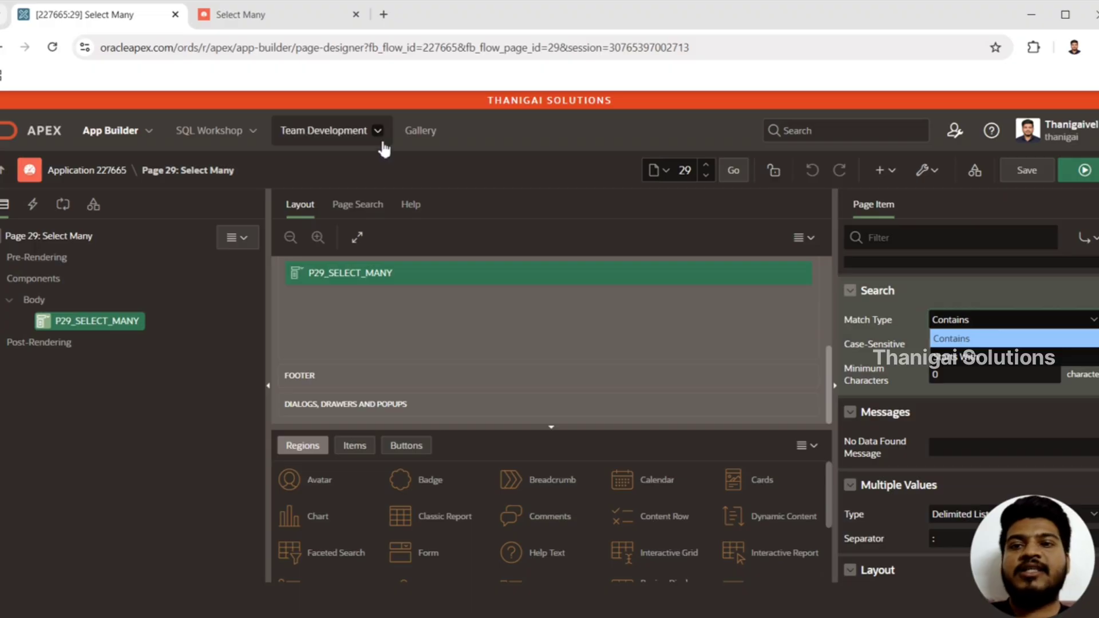
click(283, 13)
click(154, 179)
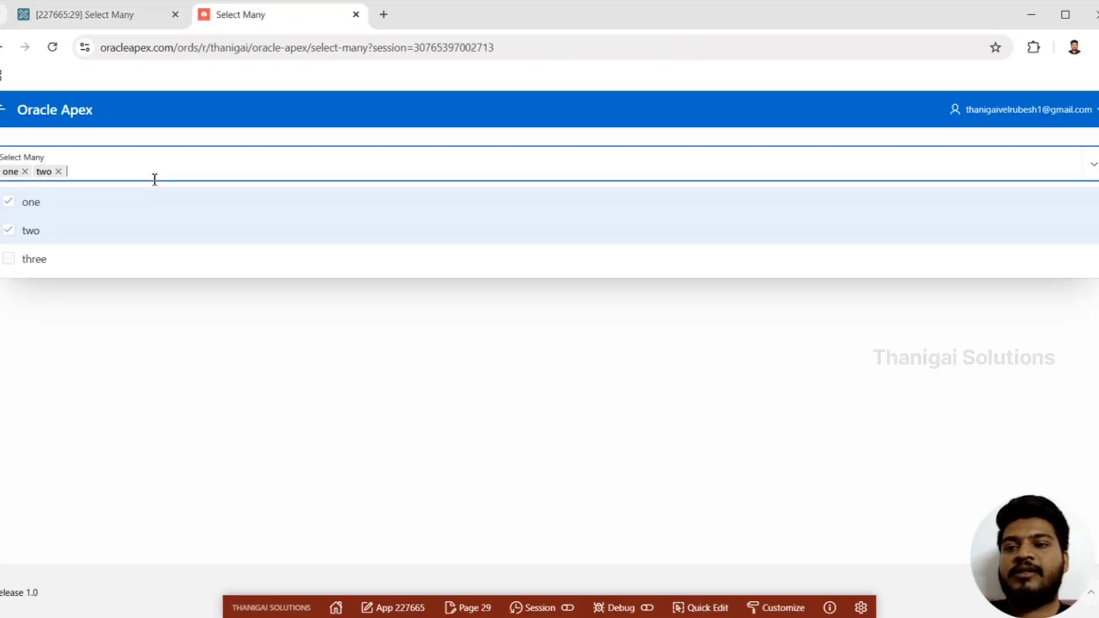
text(hhh)
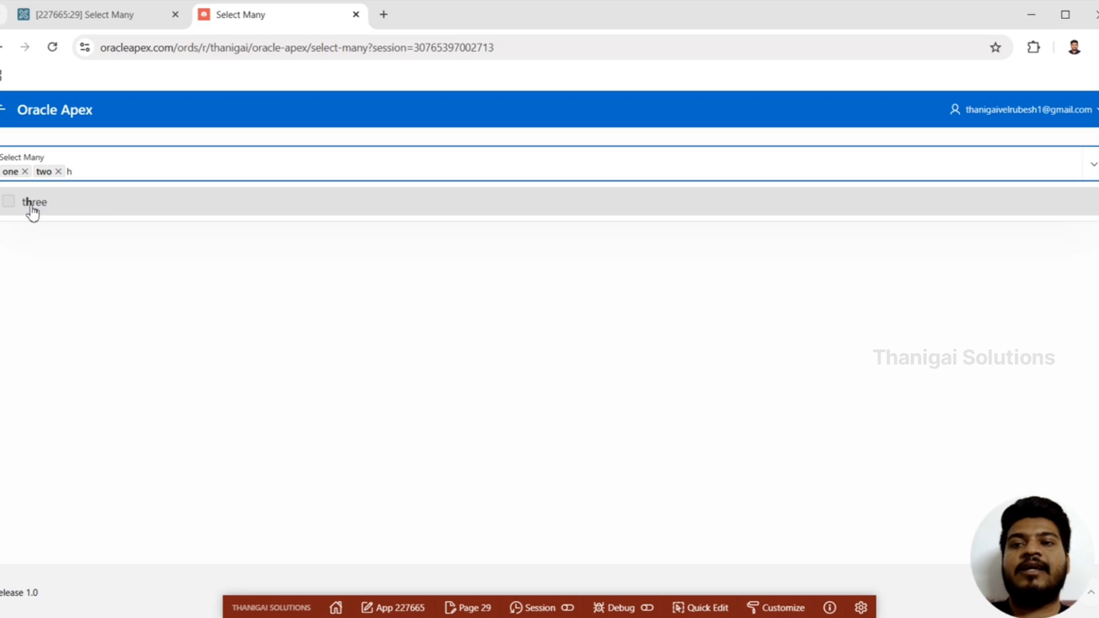
Review the Match Type choices and the Minimum Characters search setting of P29_SELECT_MANY in the page designer
click(136, 14)
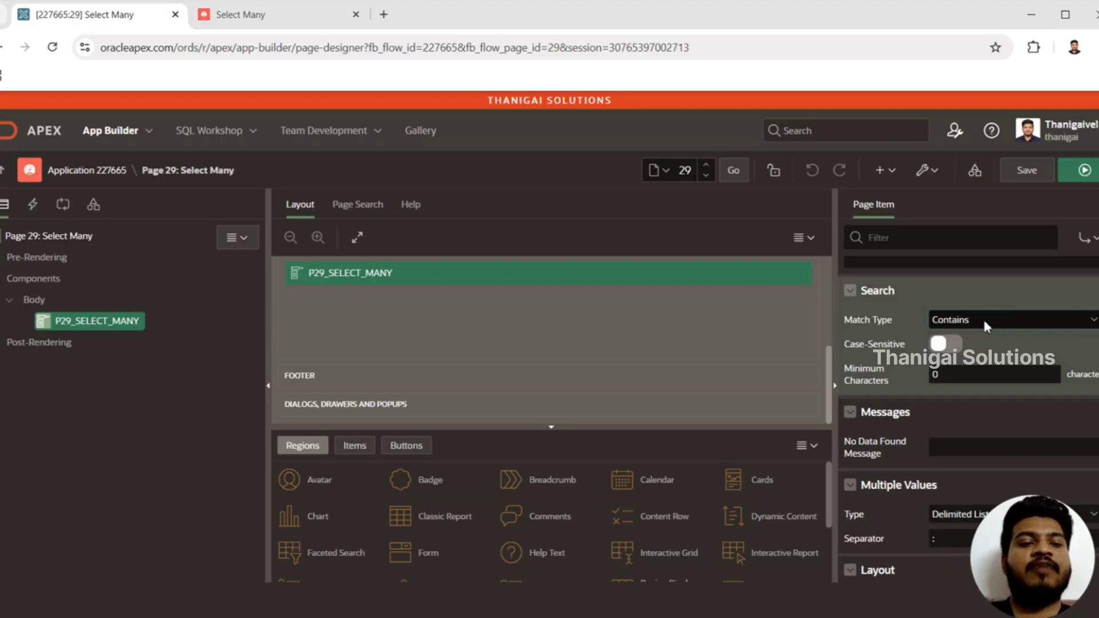
click(952, 319)
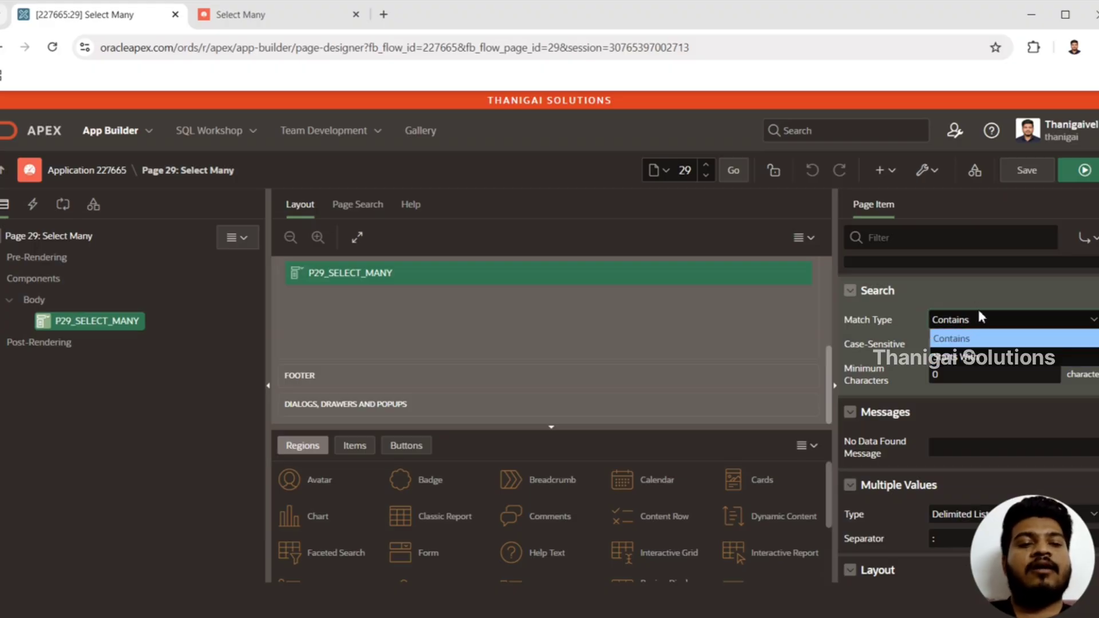
click(974, 325)
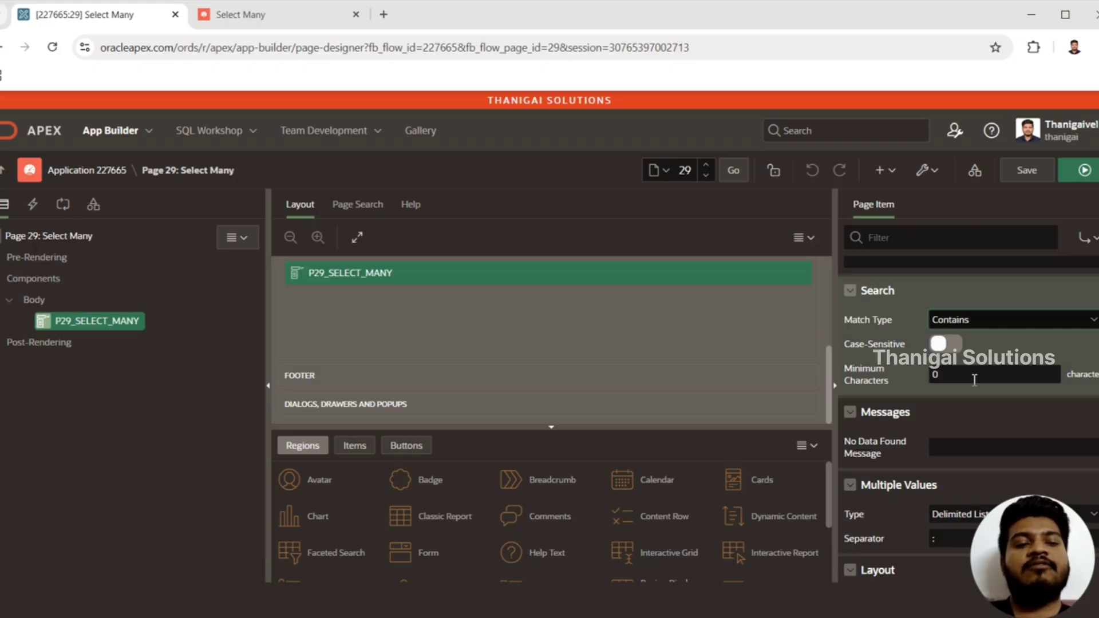
drag(962, 376, 880, 371)
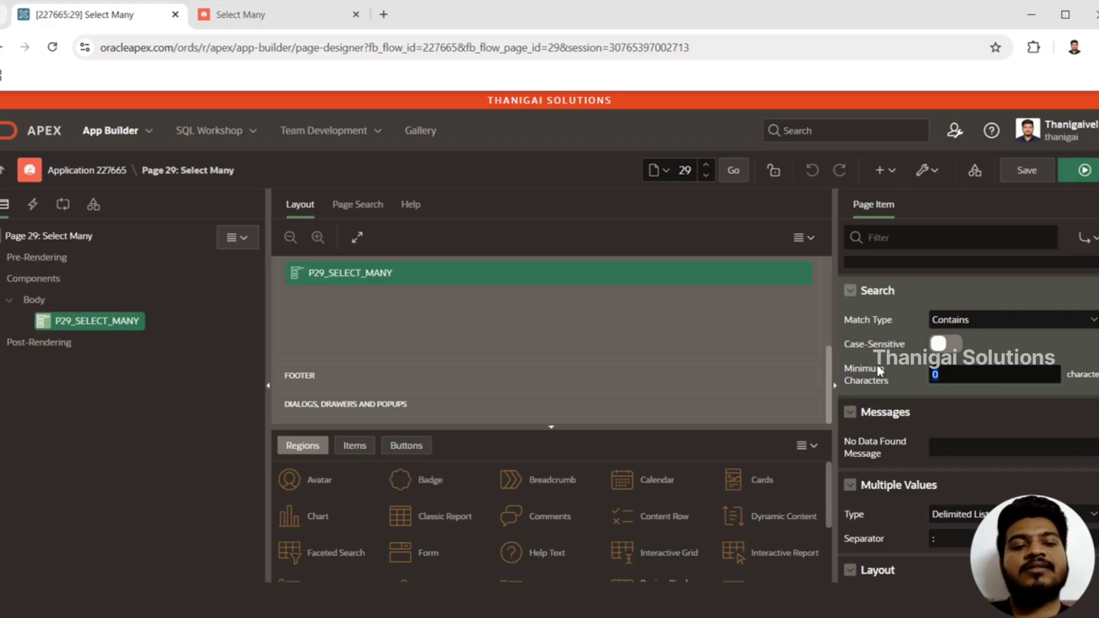
click(938, 375)
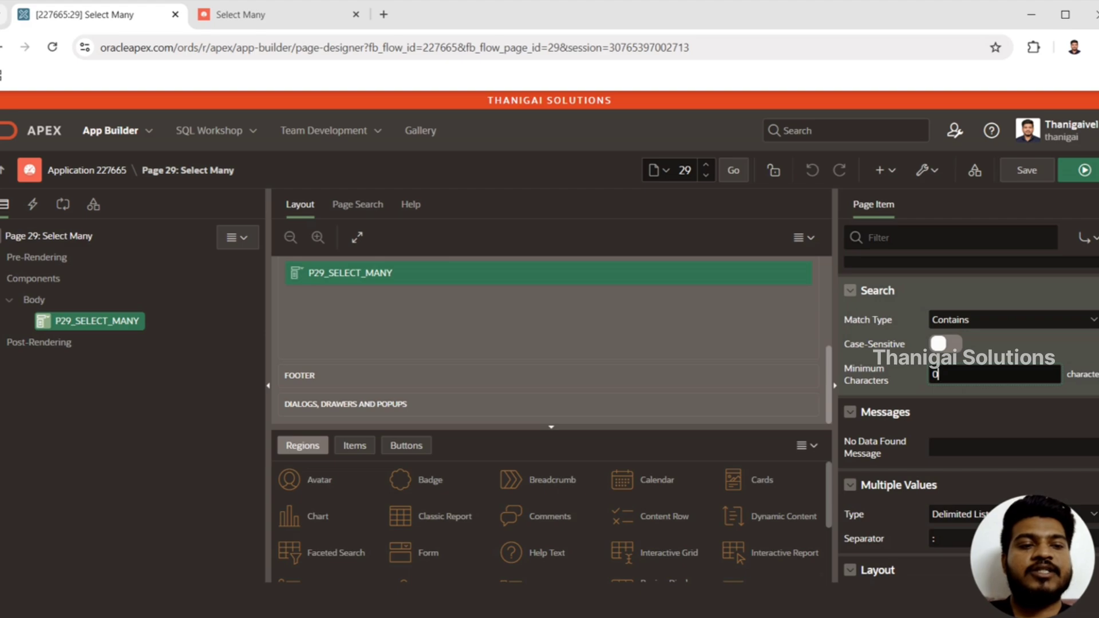
Locate the No Data Found Message setting, and search the running Select Many list for five to check the default message
scroll(968, 401, down, 2)
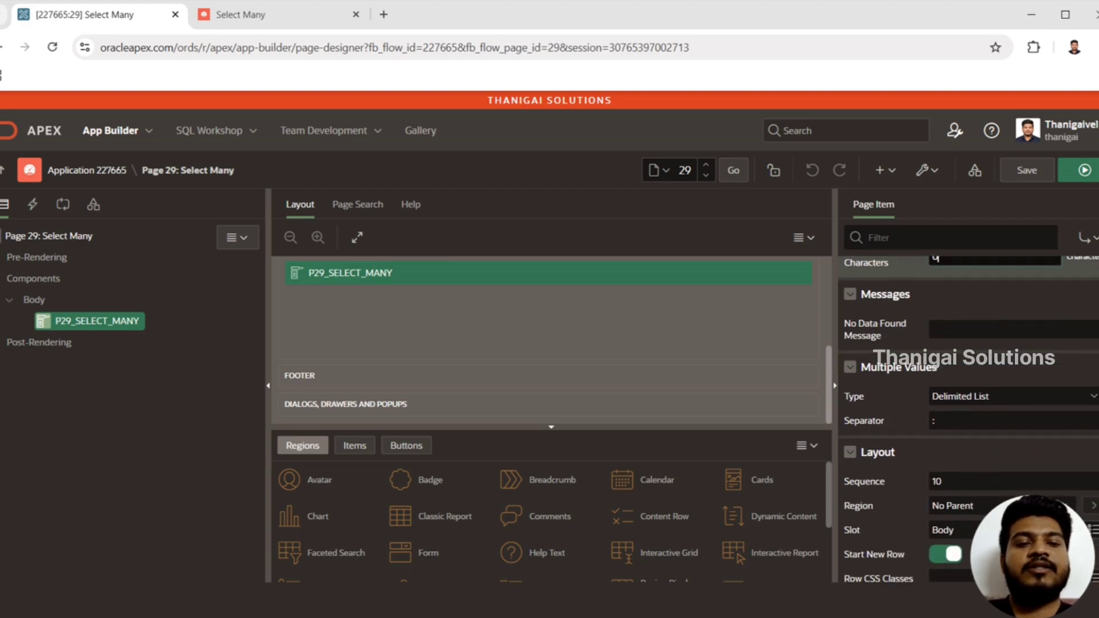
click(963, 328)
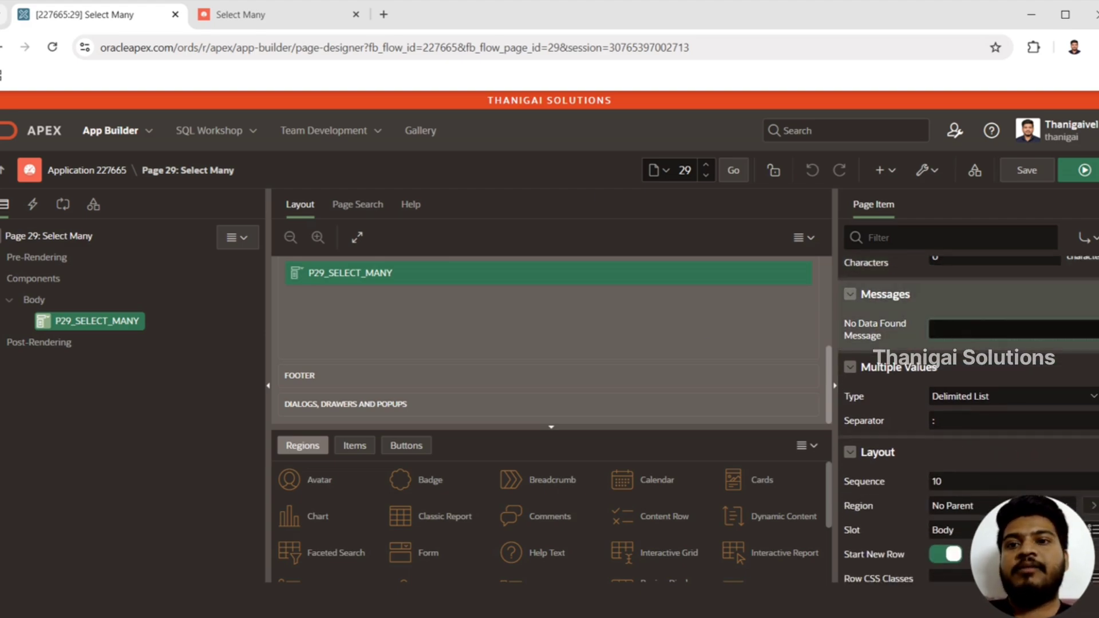
click(235, 14)
click(165, 177)
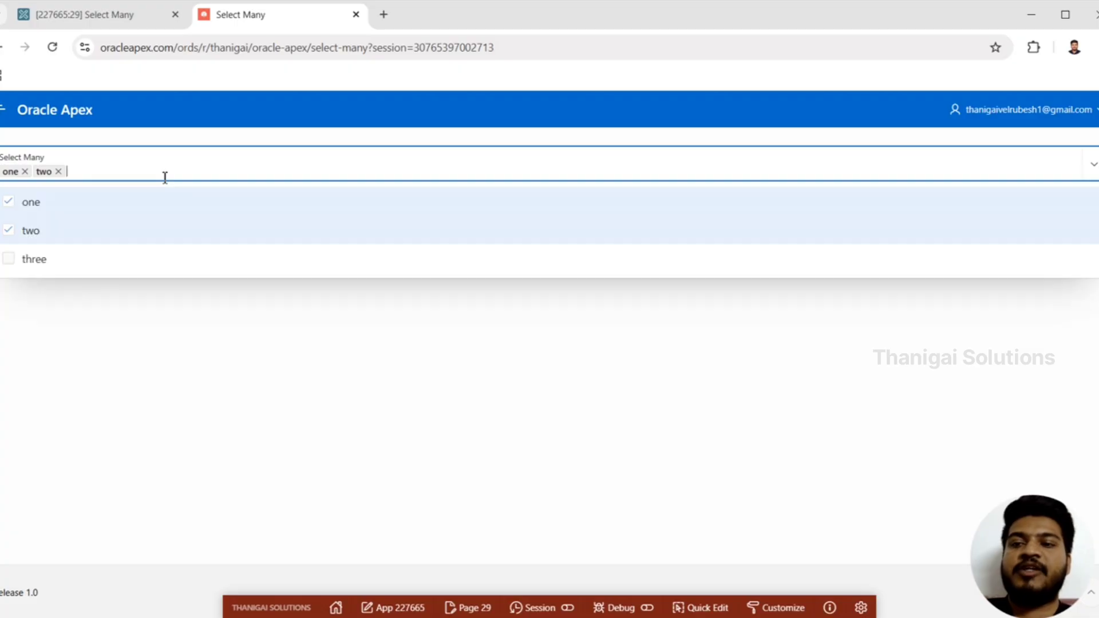
text(five)
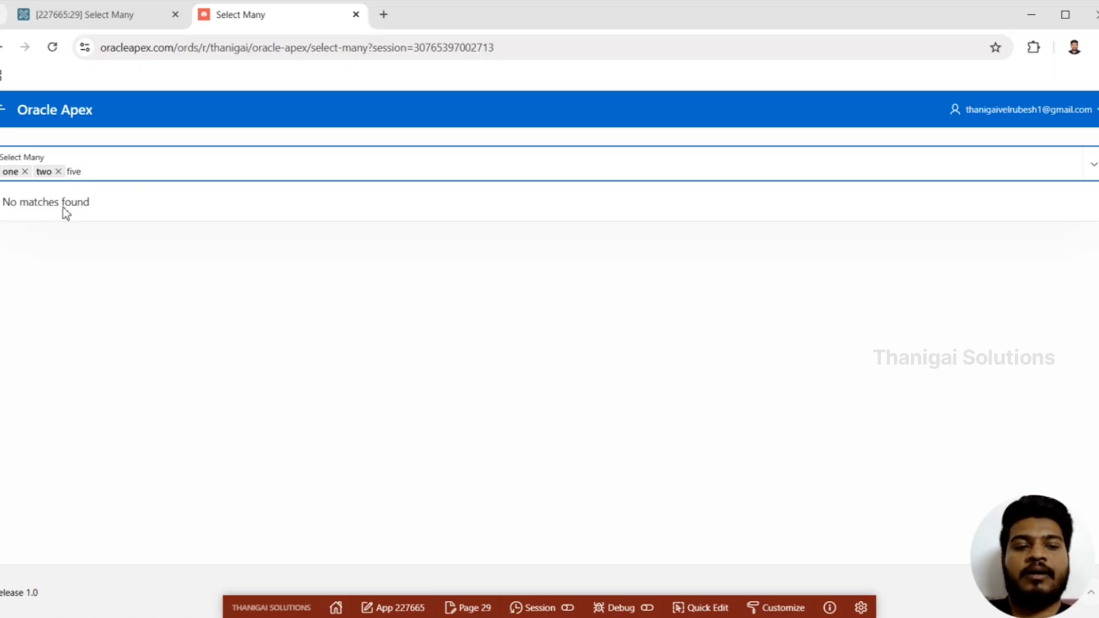
Set the No Data Found Message to "Not in LOV", and save and run page 29, discarding the unsaved selection
click(97, 13)
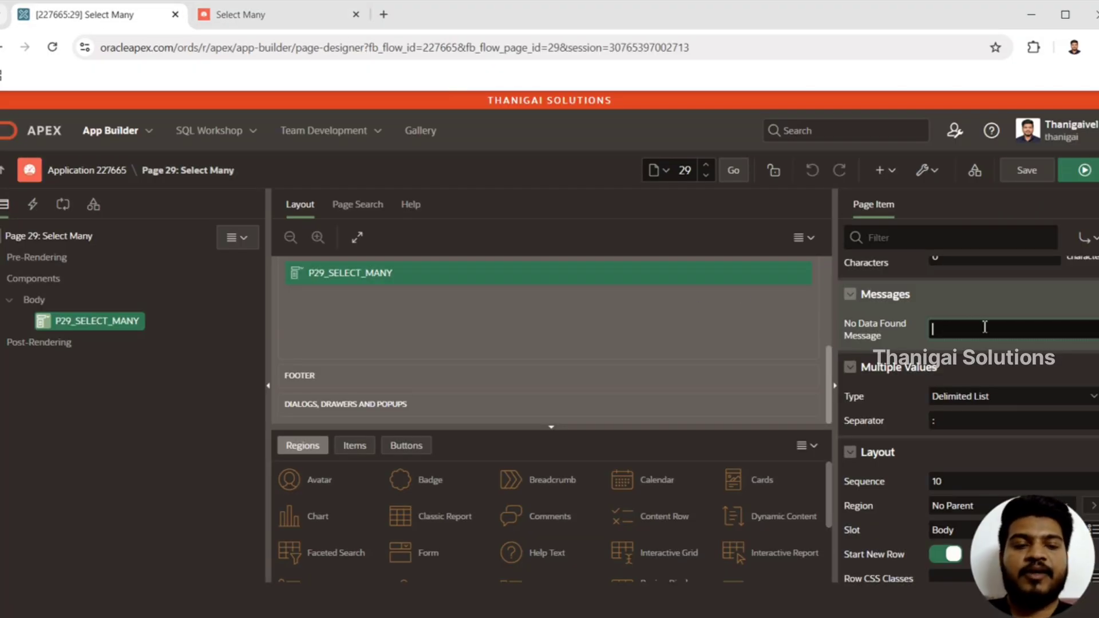
text(Not in LOV)
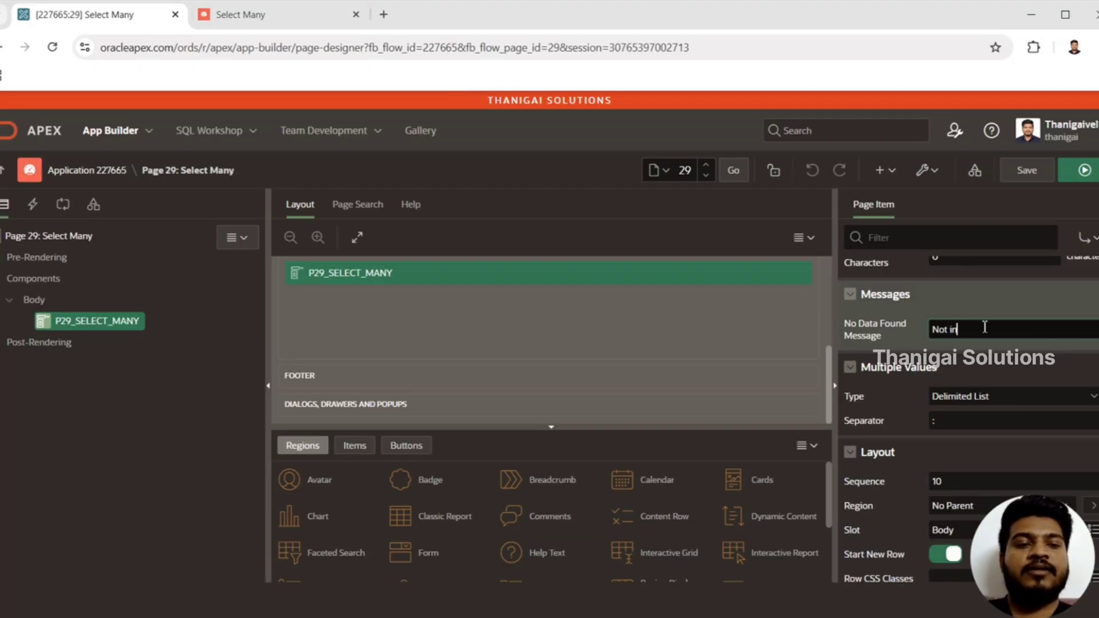
click(1086, 170)
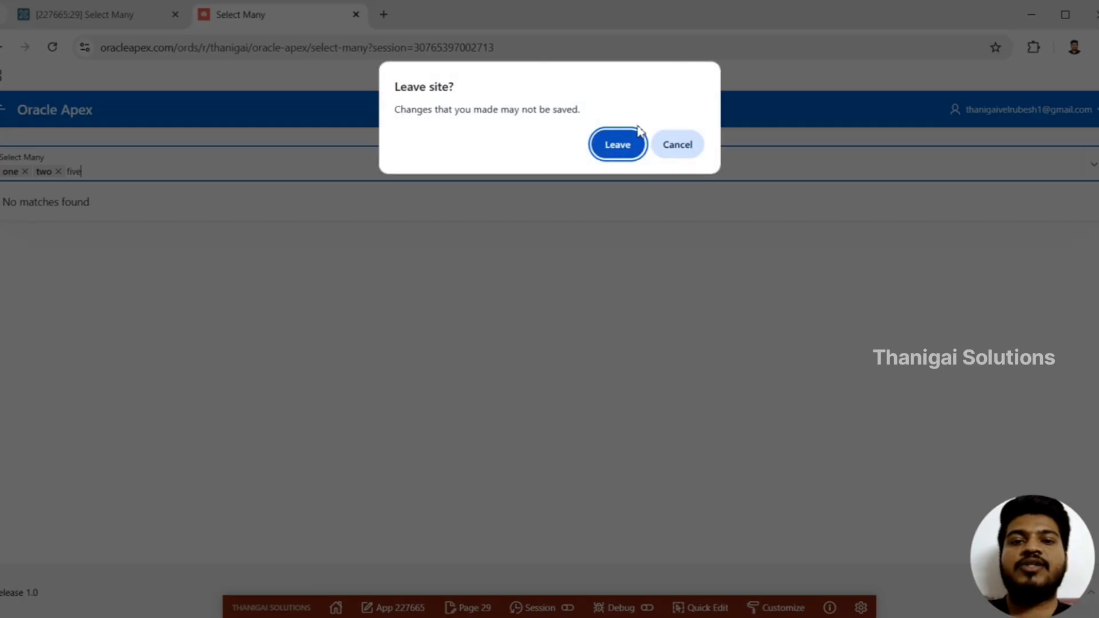
click(616, 143)
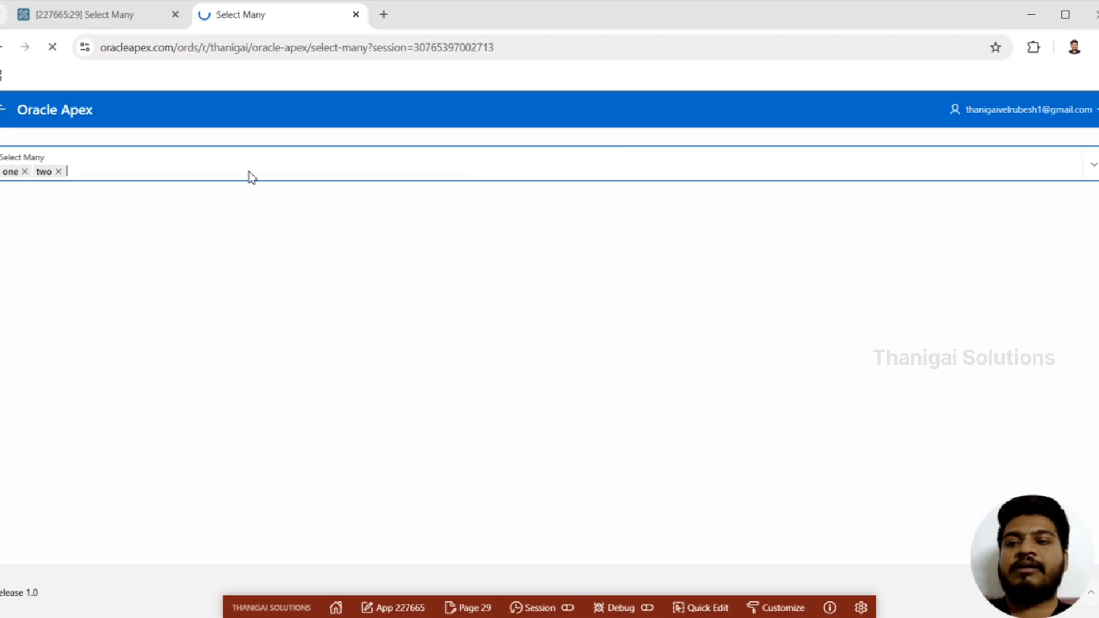
Search the reloaded Select Many list for five to check the custom no-data message
click(204, 170)
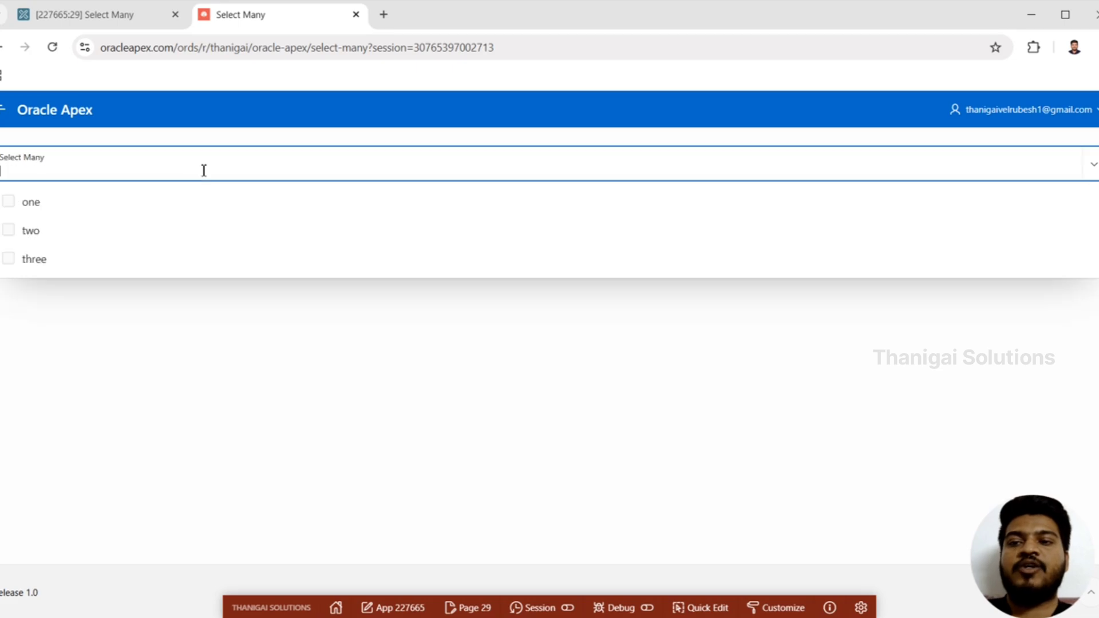
text(five)
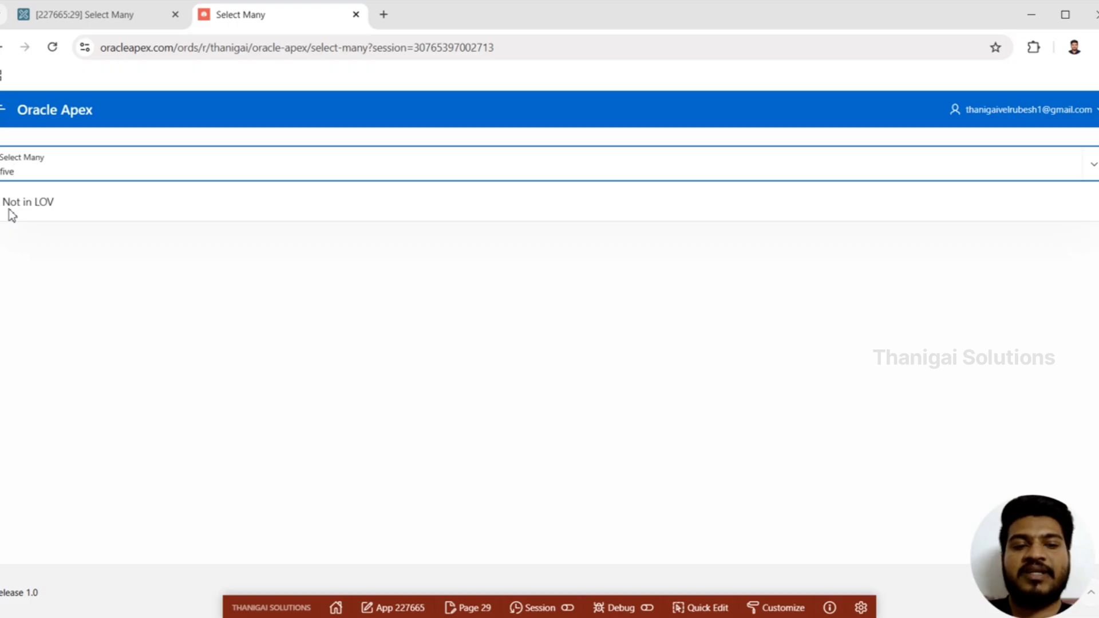
Review the Multiple Values Type choices and the remaining properties of P29_SELECT_MANY in the page designer
click(101, 26)
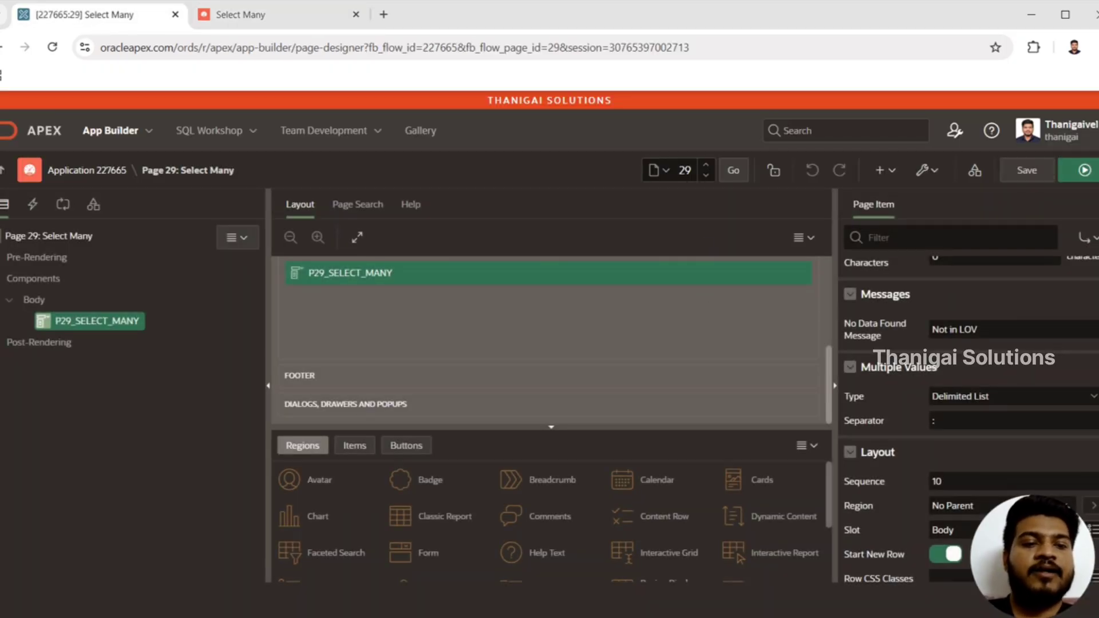
scroll(943, 321, down, 1)
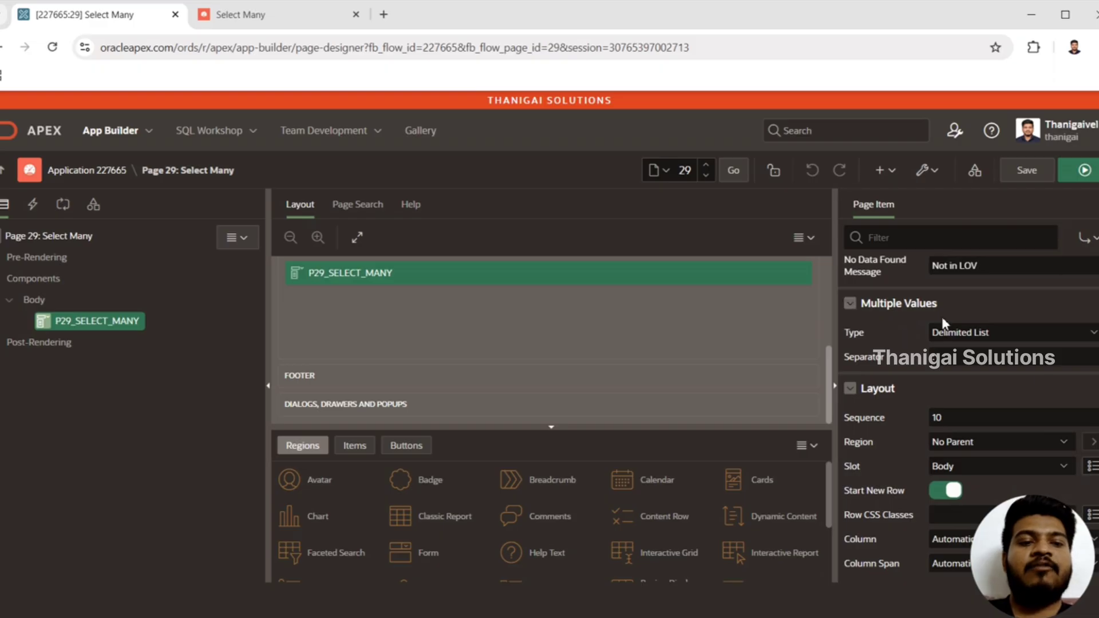
click(969, 334)
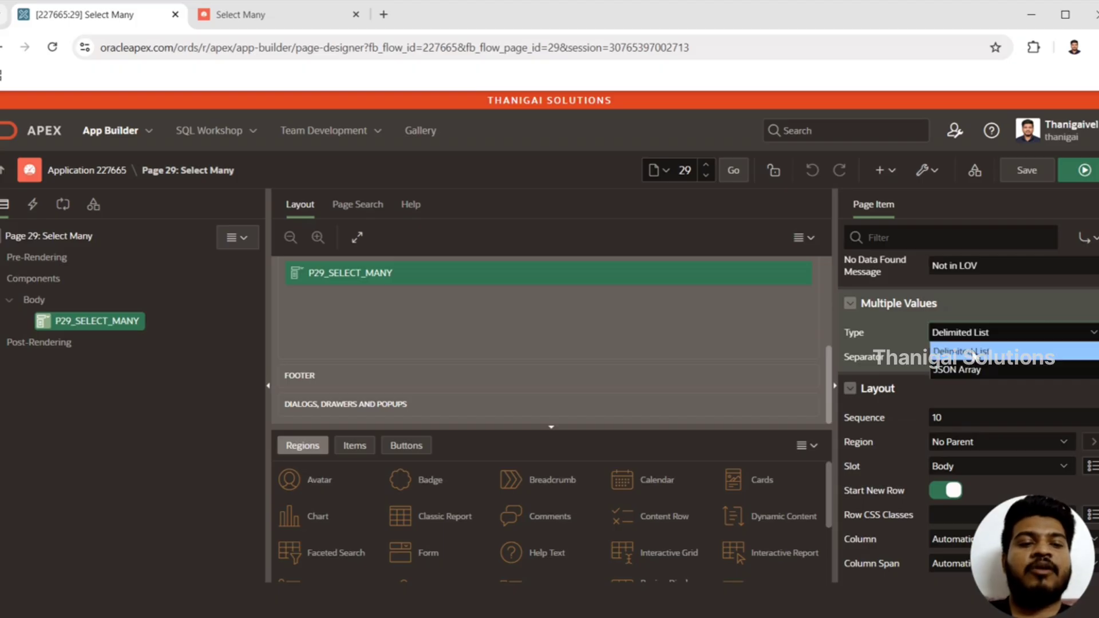
click(991, 336)
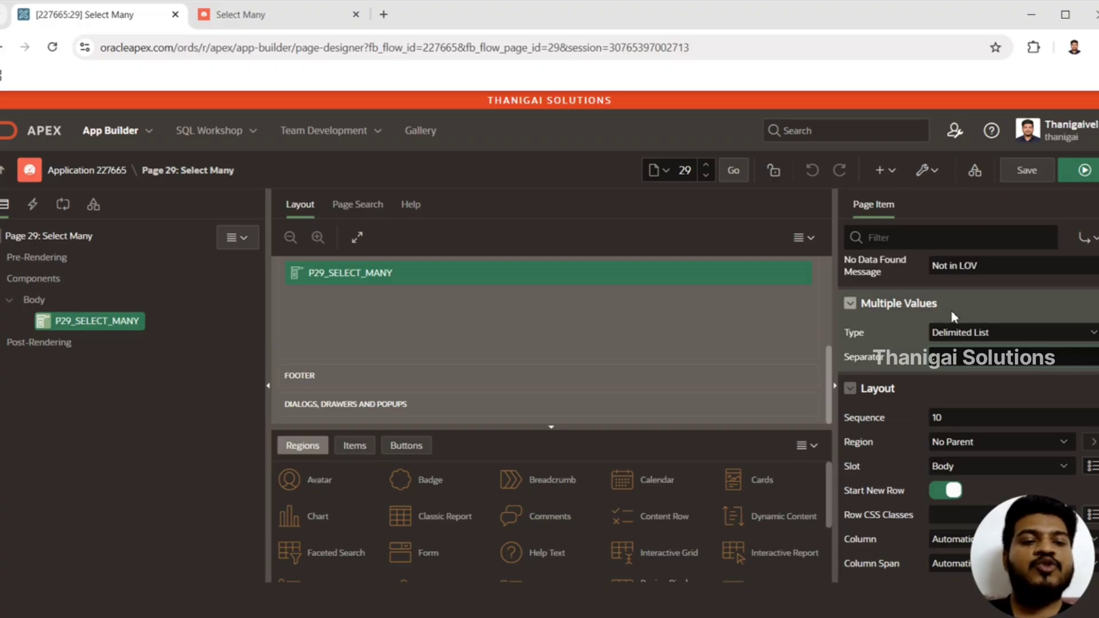
scroll(968, 400, down, 10)
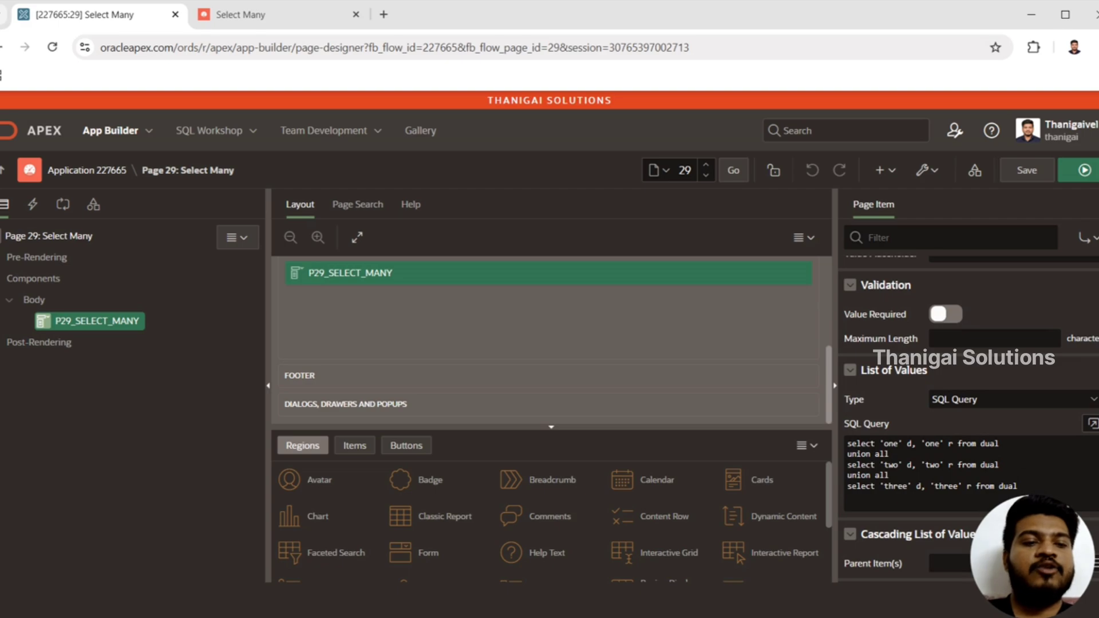
scroll(968, 401, down, 15)
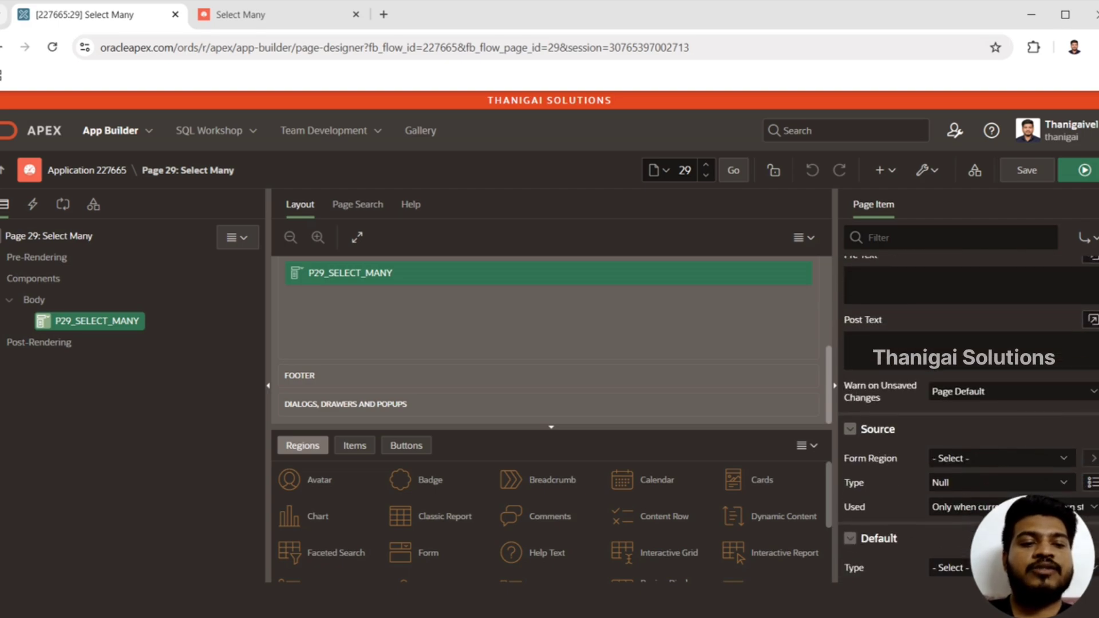
scroll(968, 401, up, 20)
scroll(968, 401, up, 10)
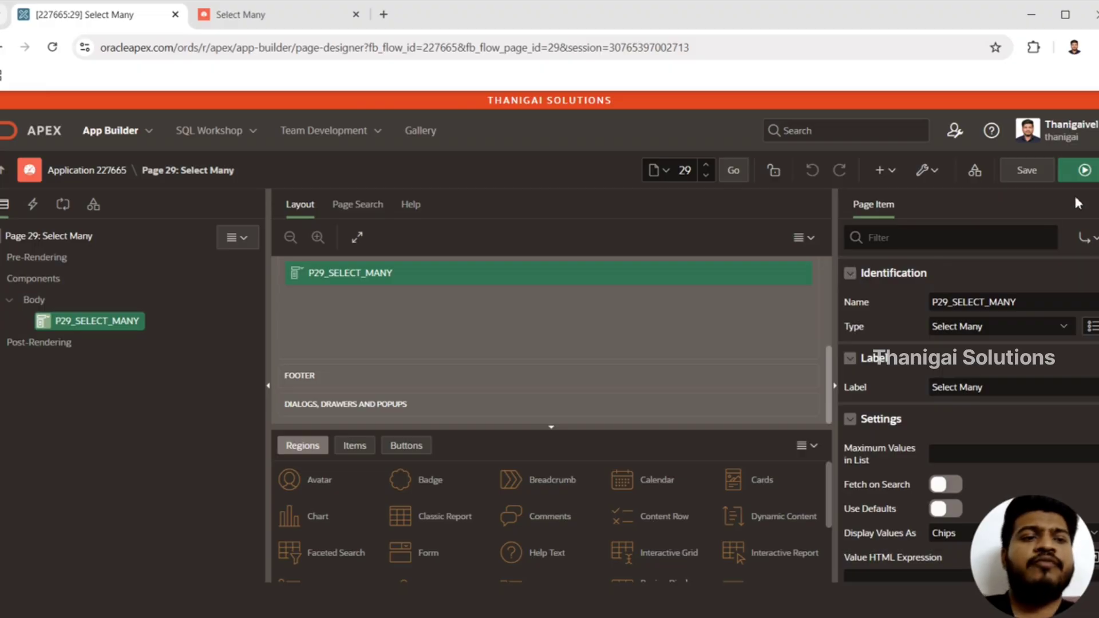
Run page 29 and choose two and one in the Select Many list to check multiple selection
click(1086, 171)
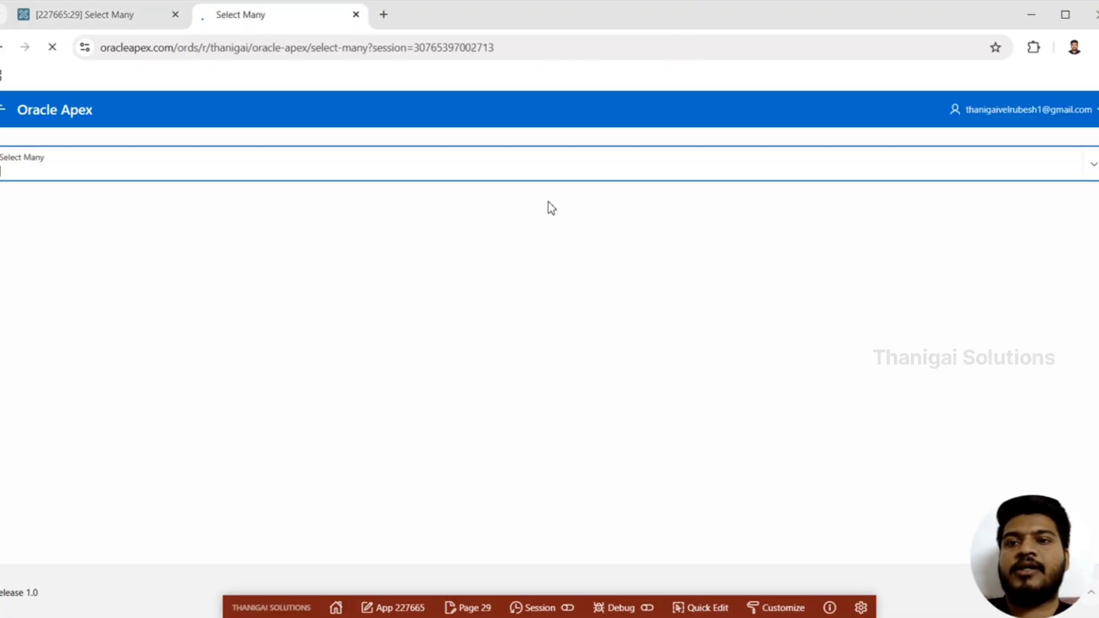
click(432, 162)
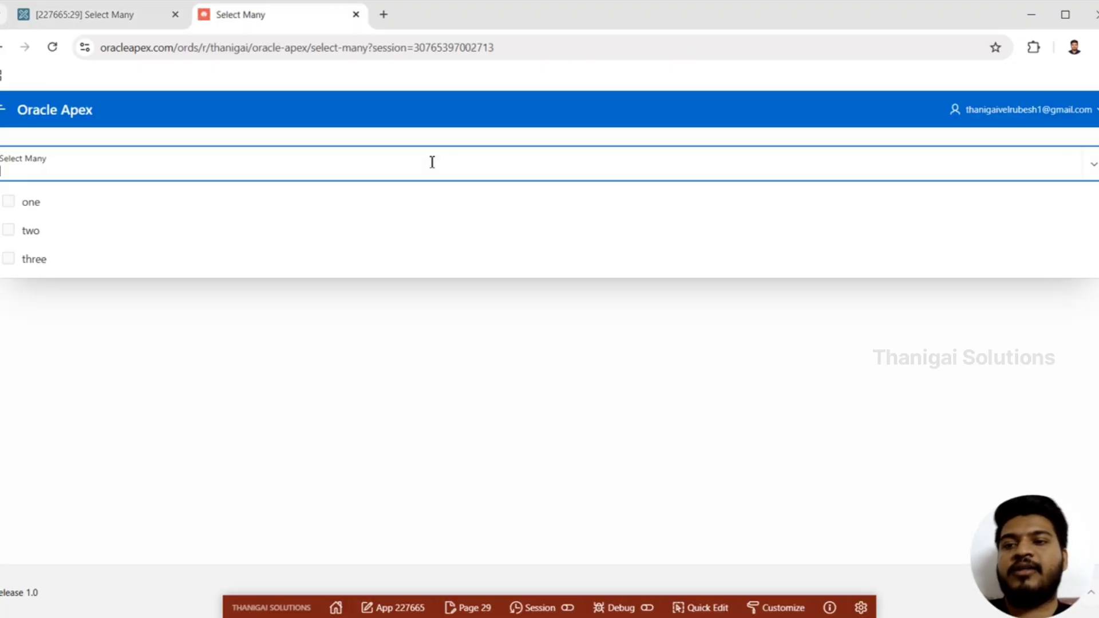
click(153, 225)
click(120, 210)
click(131, 377)
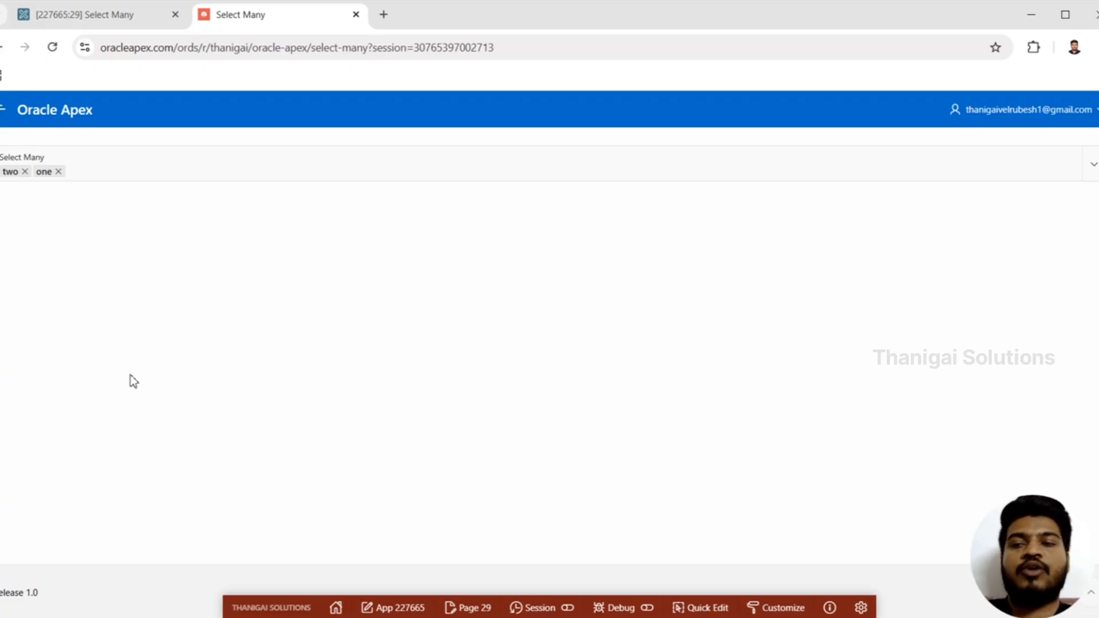
Create a dynamic action on P29_SELECT_MANY with an Execute JavaScript Code true action, and check its triggering event
click(125, 17)
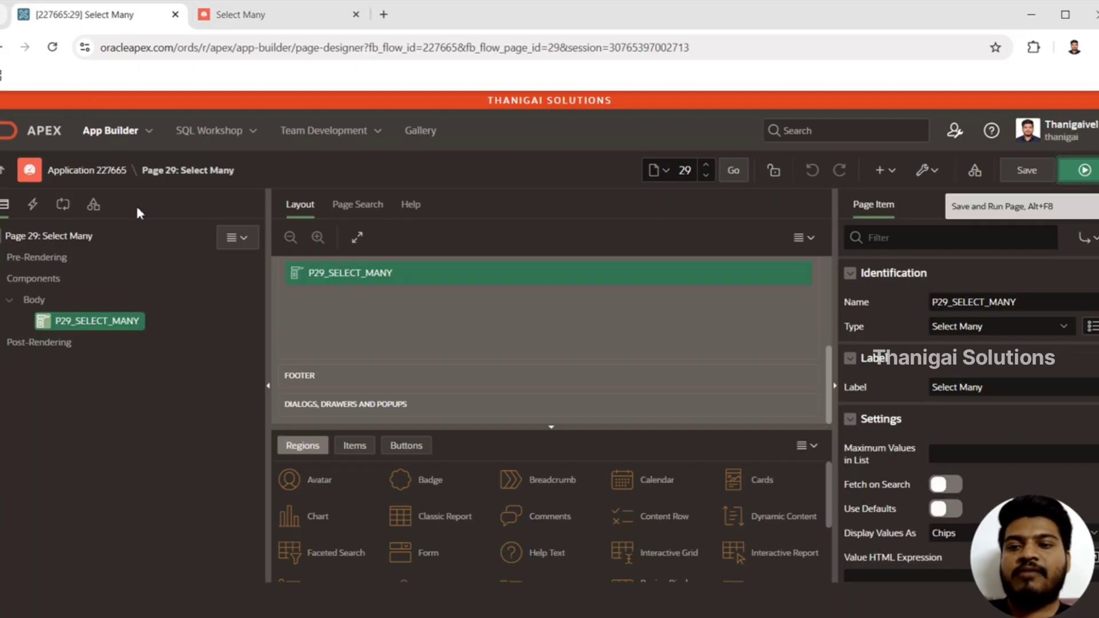
right_click(100, 328)
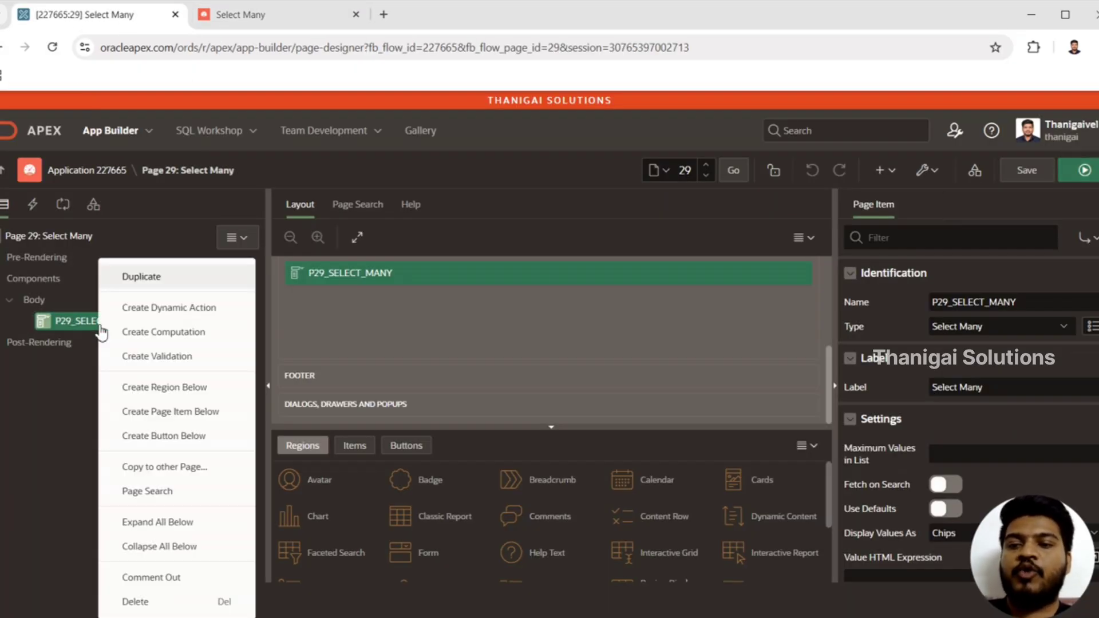
click(156, 312)
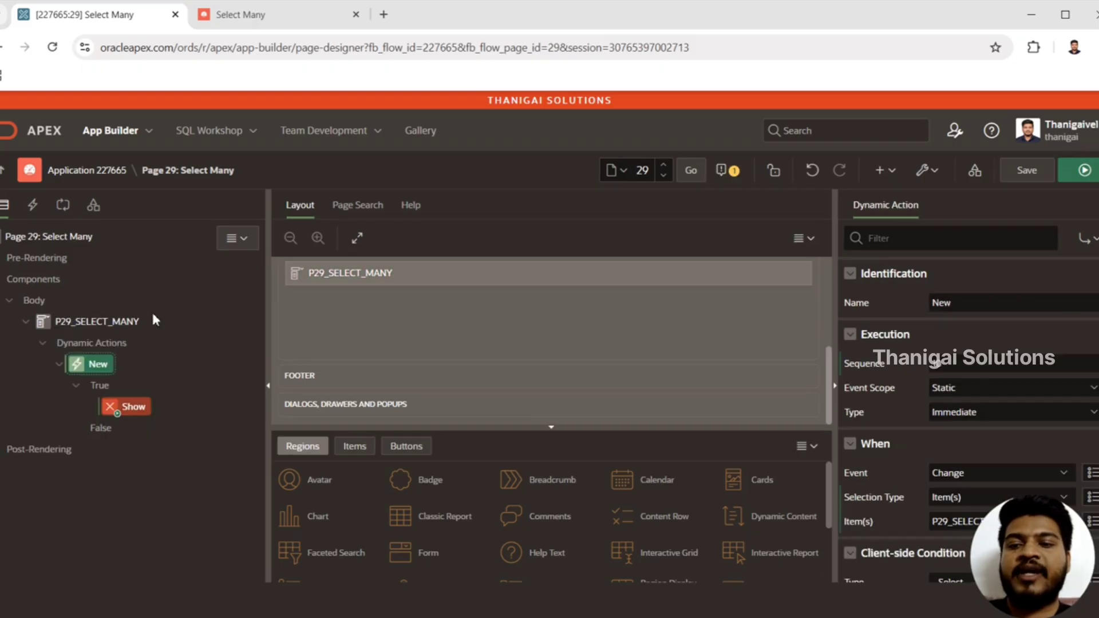
click(142, 408)
click(1007, 326)
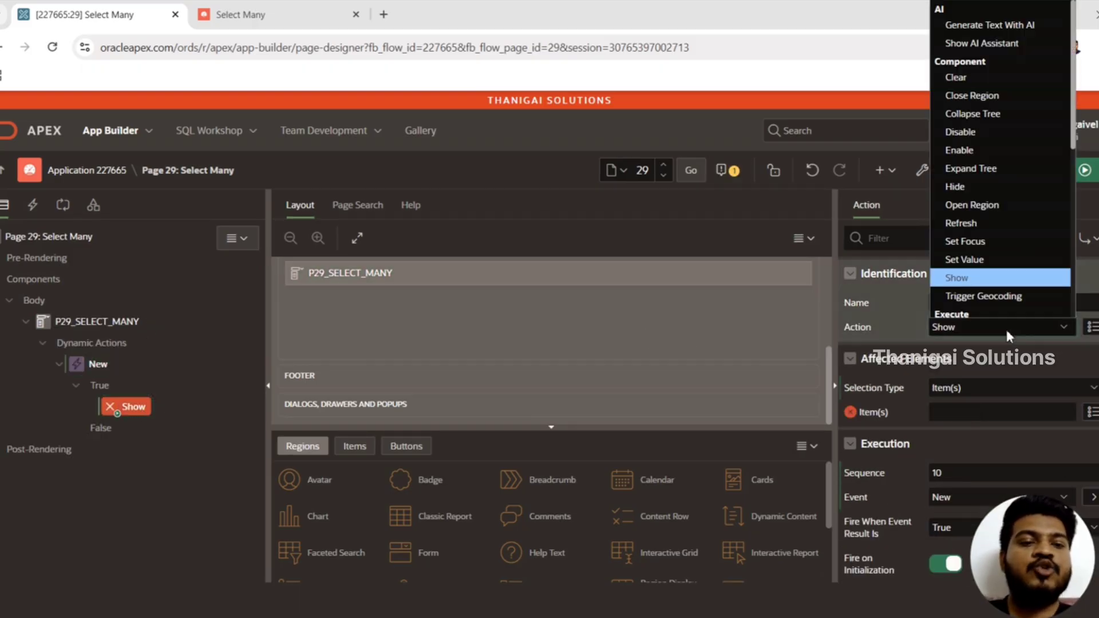
key(Down)
key(Down)
key(Down)
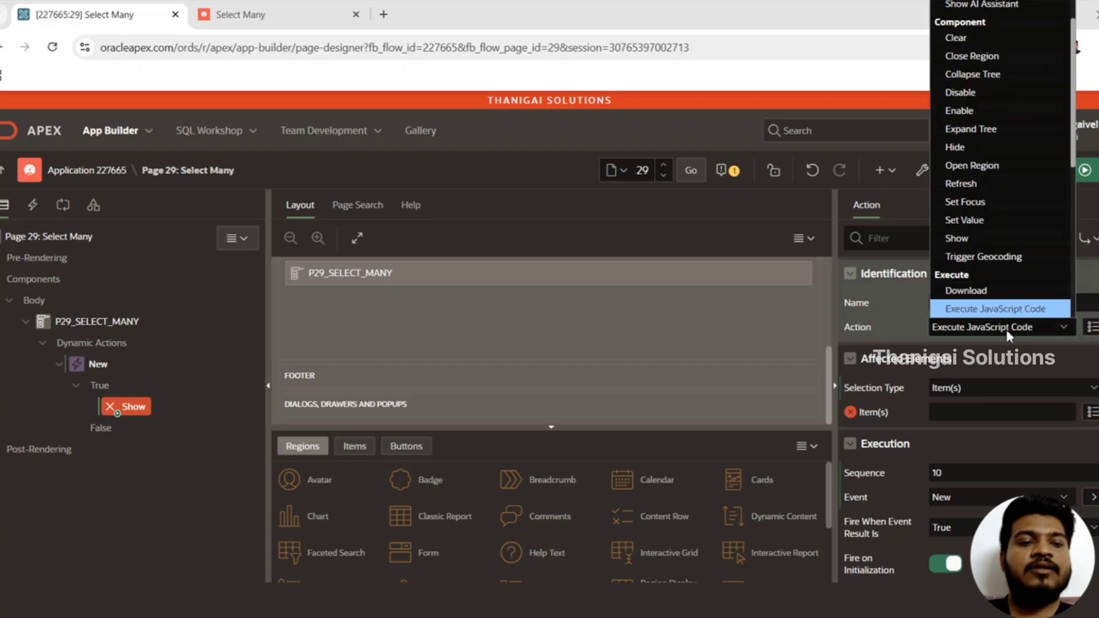
key(Return)
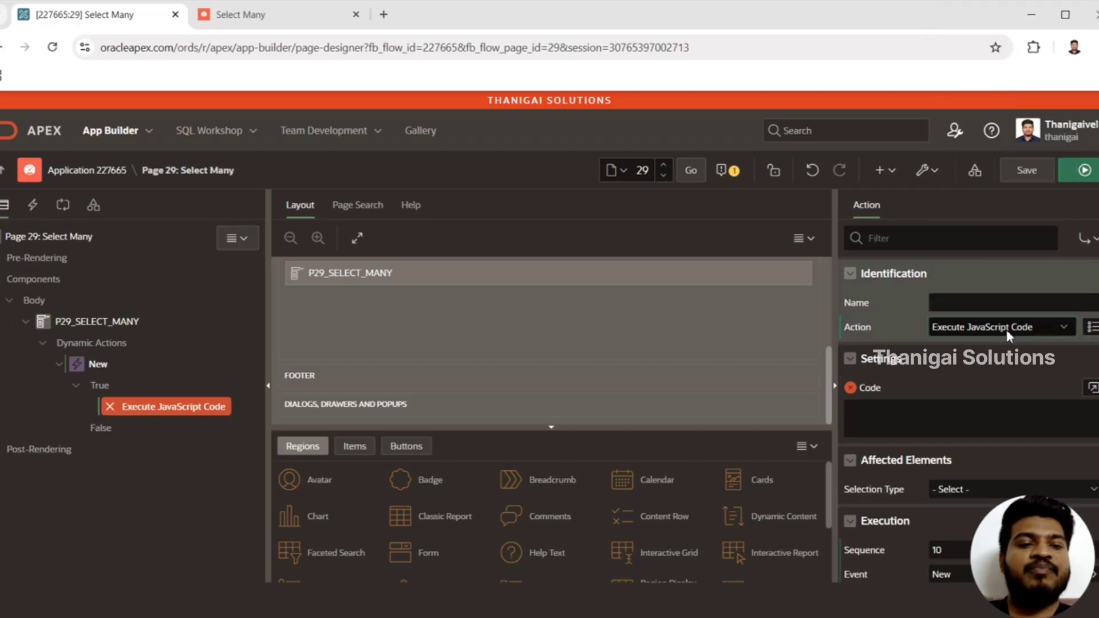
click(108, 361)
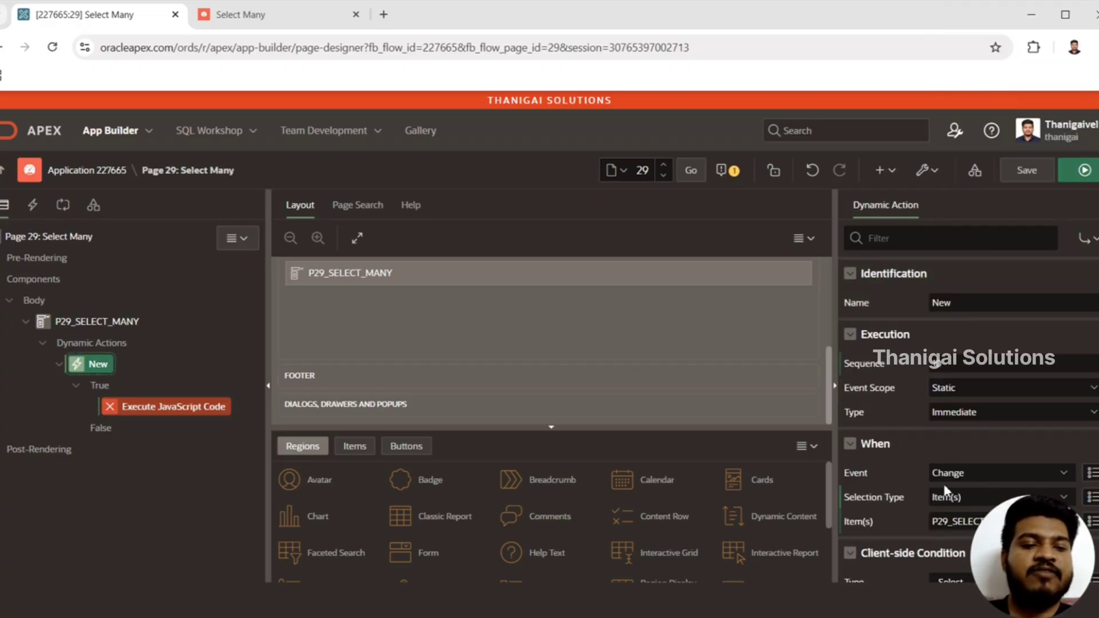
click(181, 417)
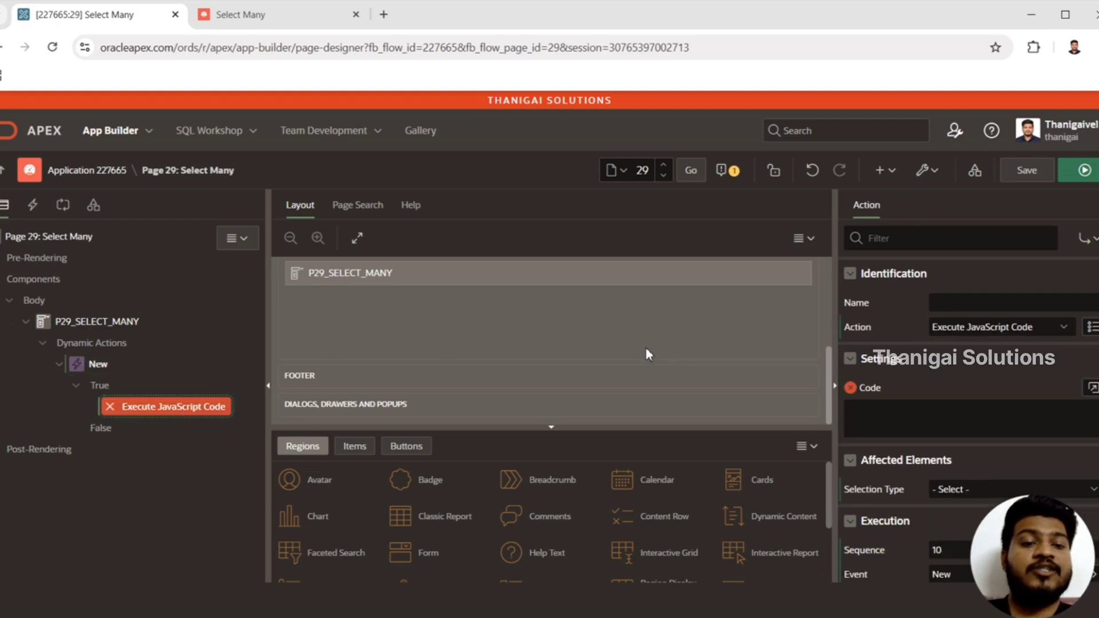
Begin the action's JavaScript code with the item reference apex.item("P29_SELECT_MANY")
click(1093, 387)
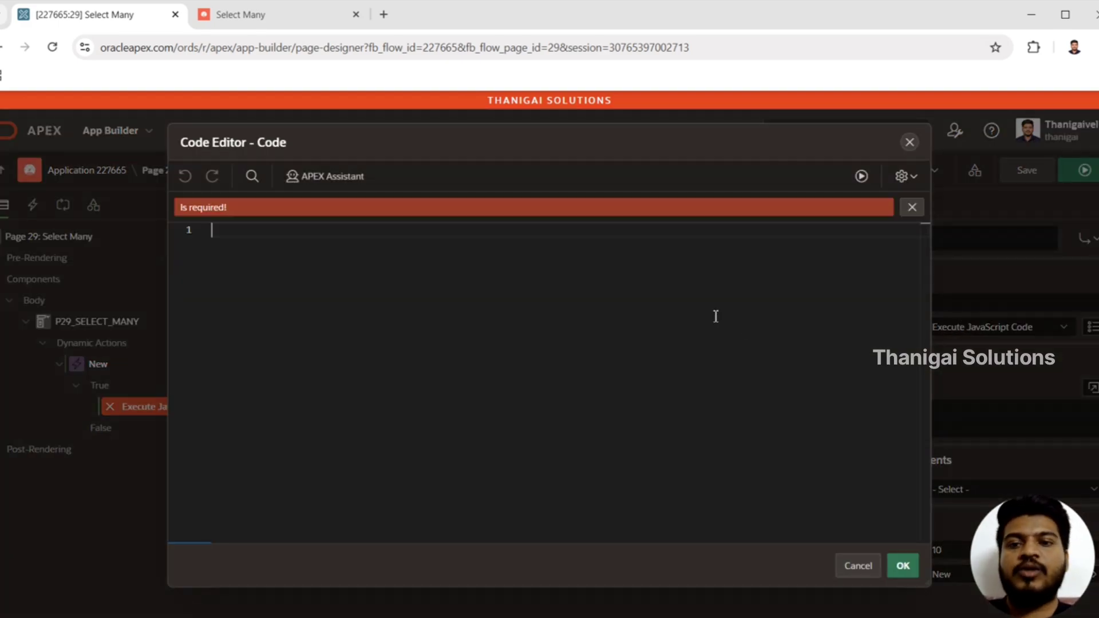
drag(339, 143, 415, 119)
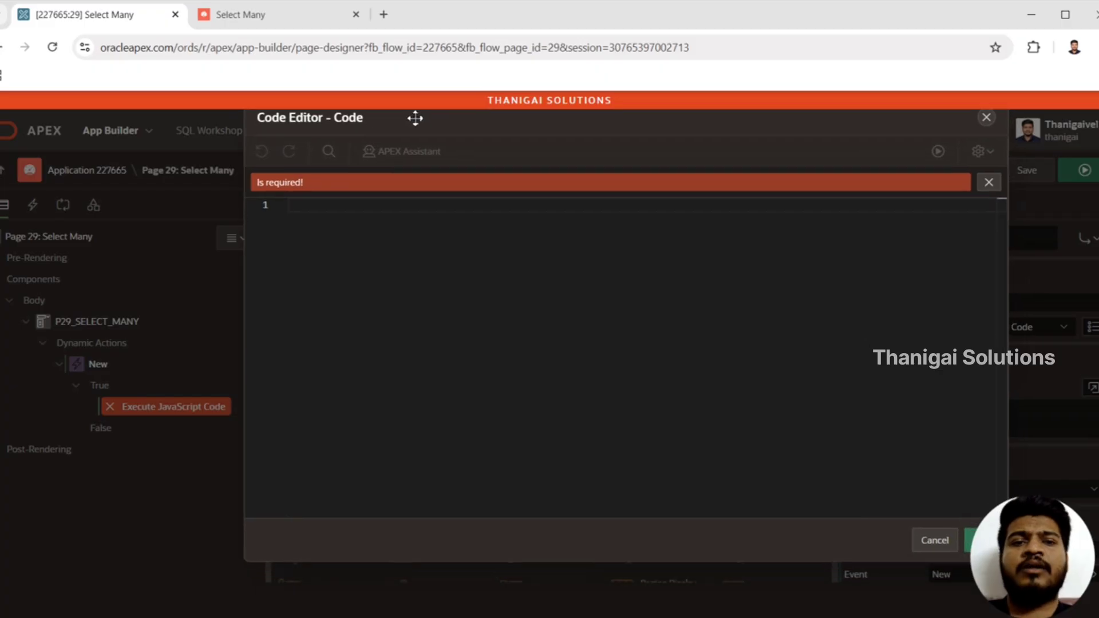
click(358, 225)
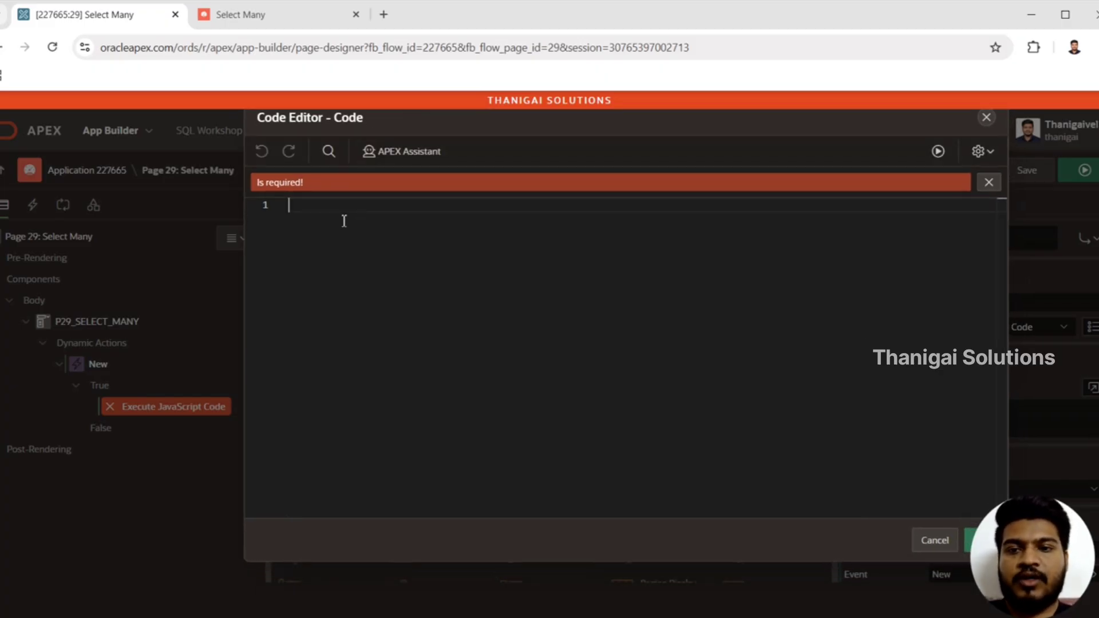
text(apex.it)
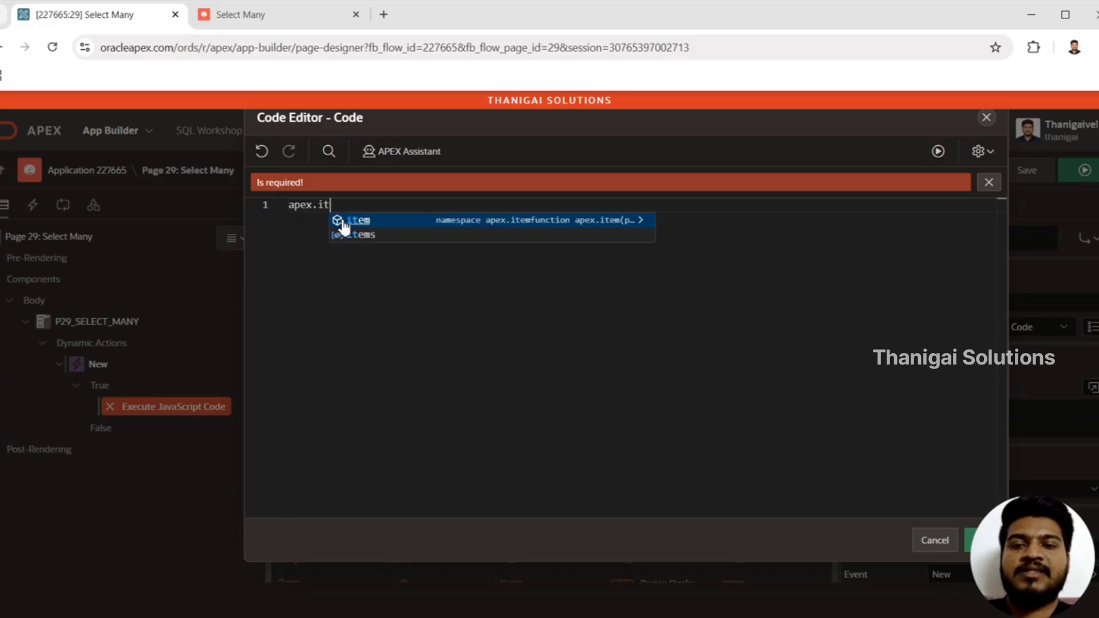
click(343, 226)
text(("P)
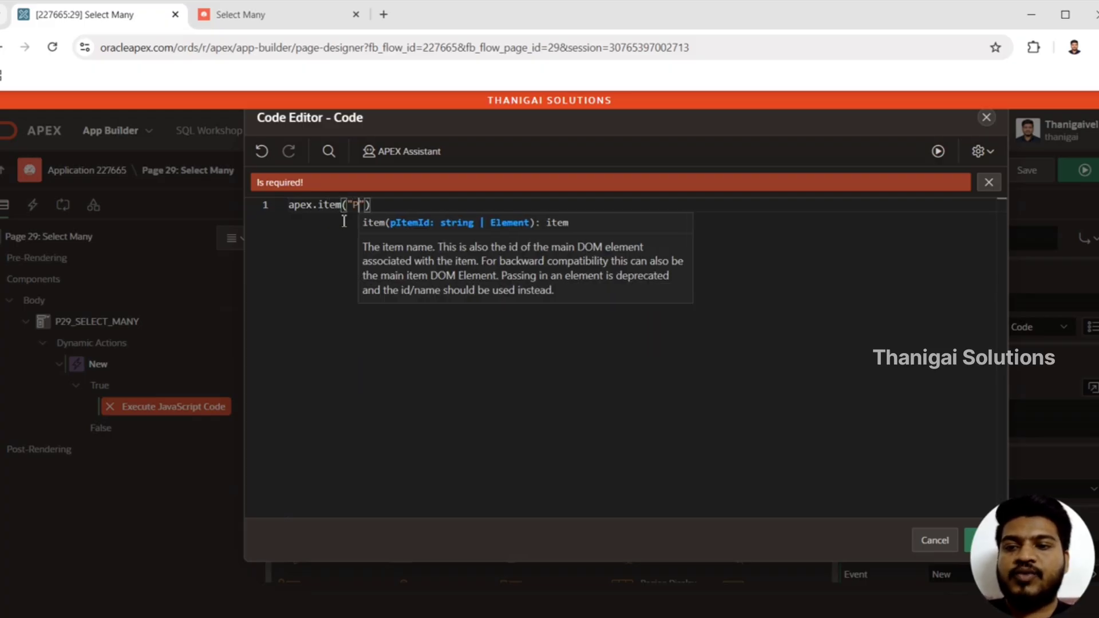
text(29)
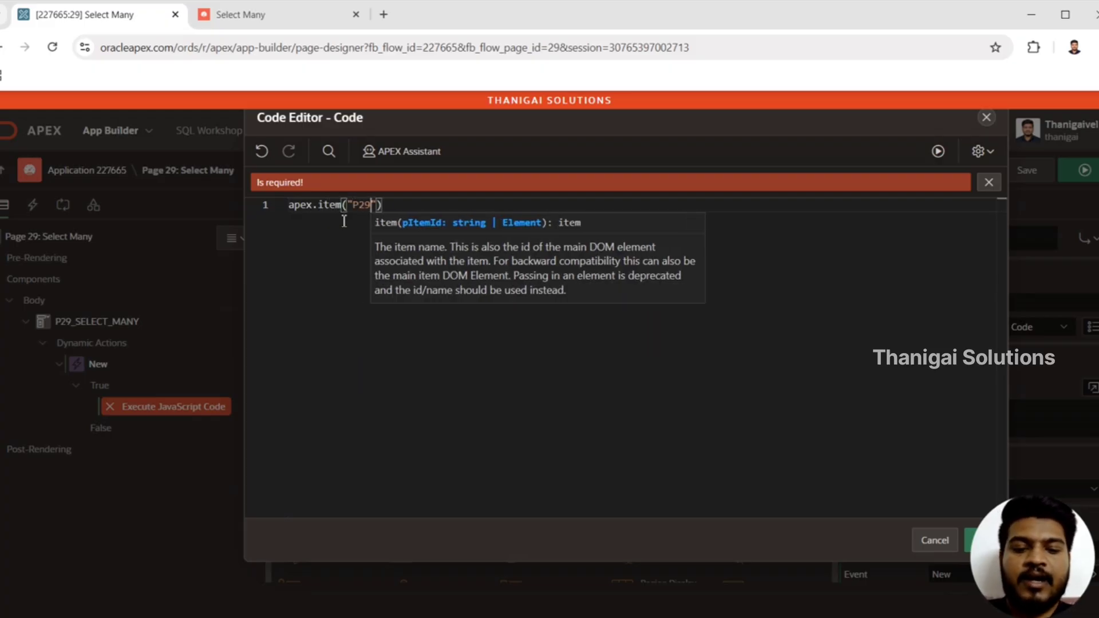
text(_SELECT_)
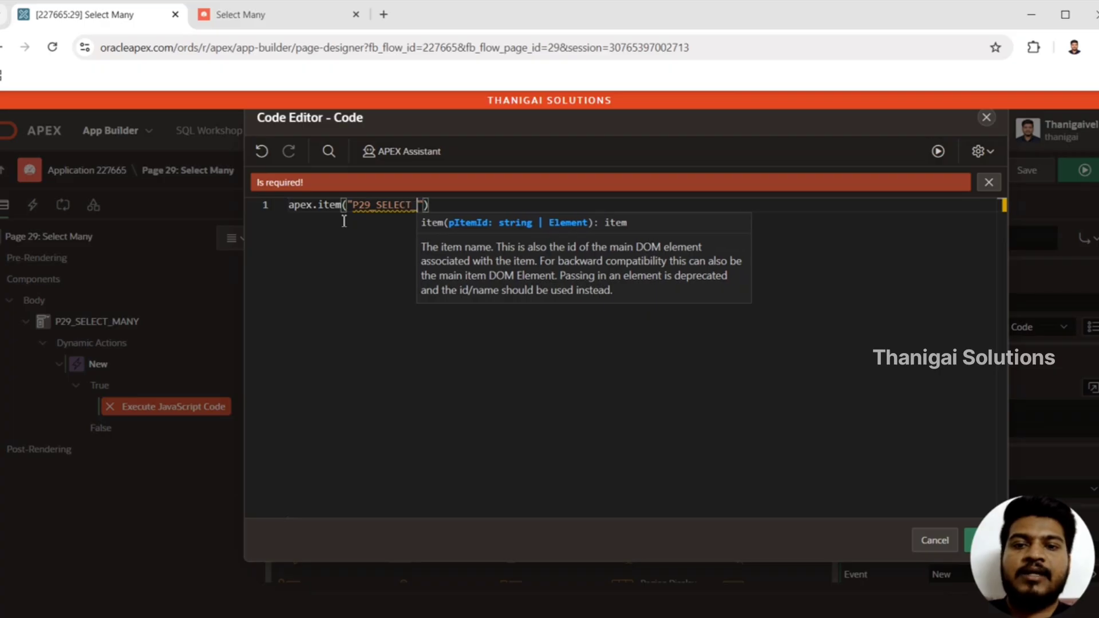
text(MANY)
key(End)
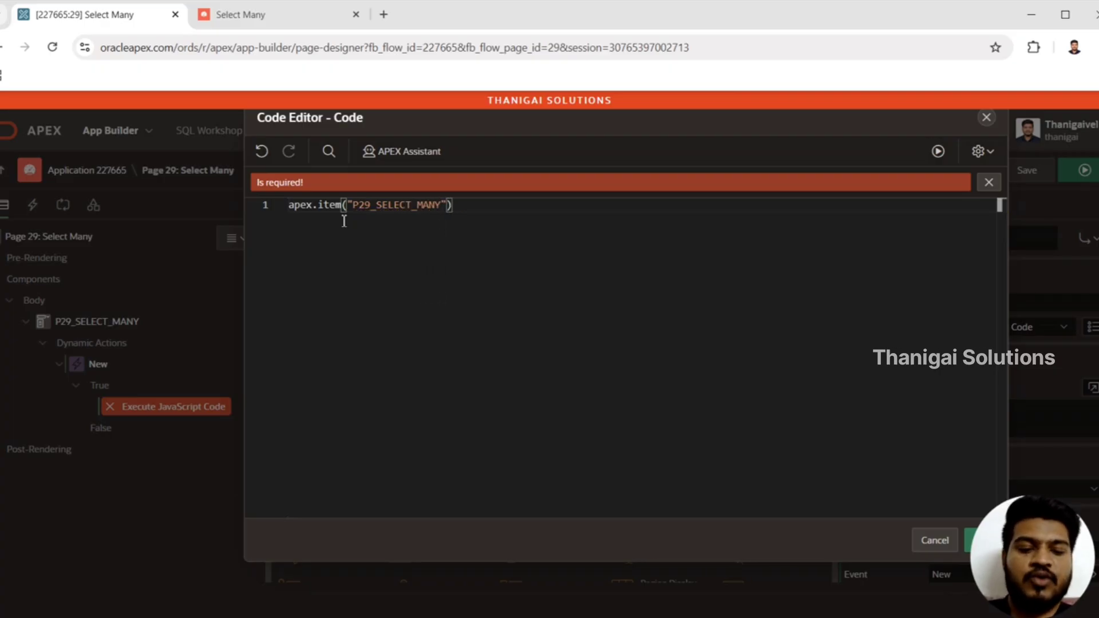
Call getValue() on the item reference and assign the result to a variable with var val =
text(.g)
key(Down)
key(Down)
key(Down)
key(Down)
key(Return)
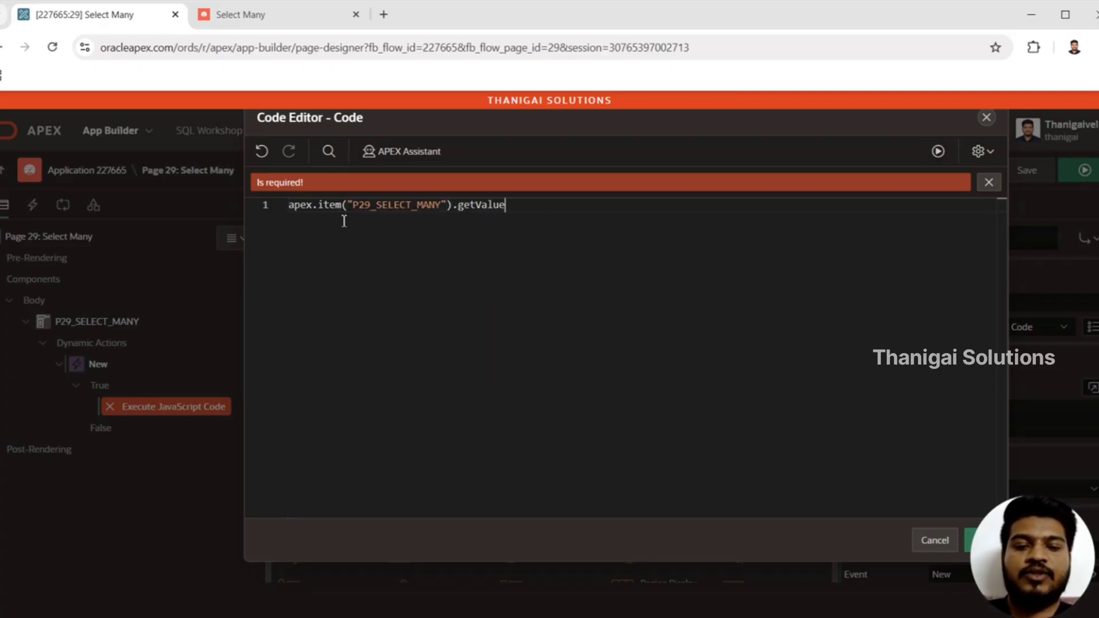
text(()
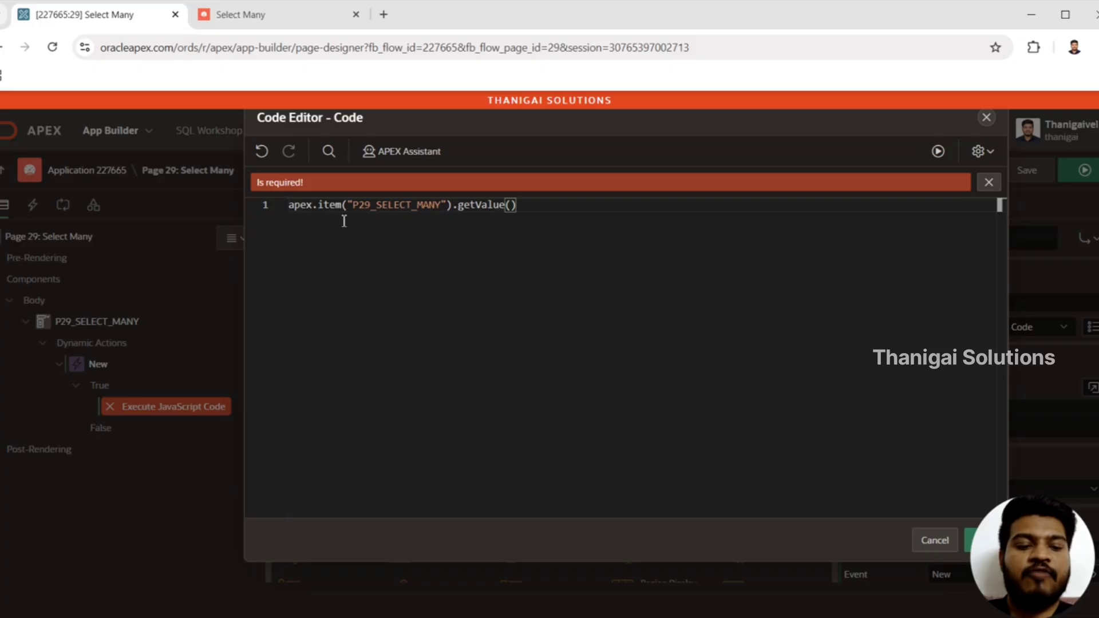
key(Home)
text(var )
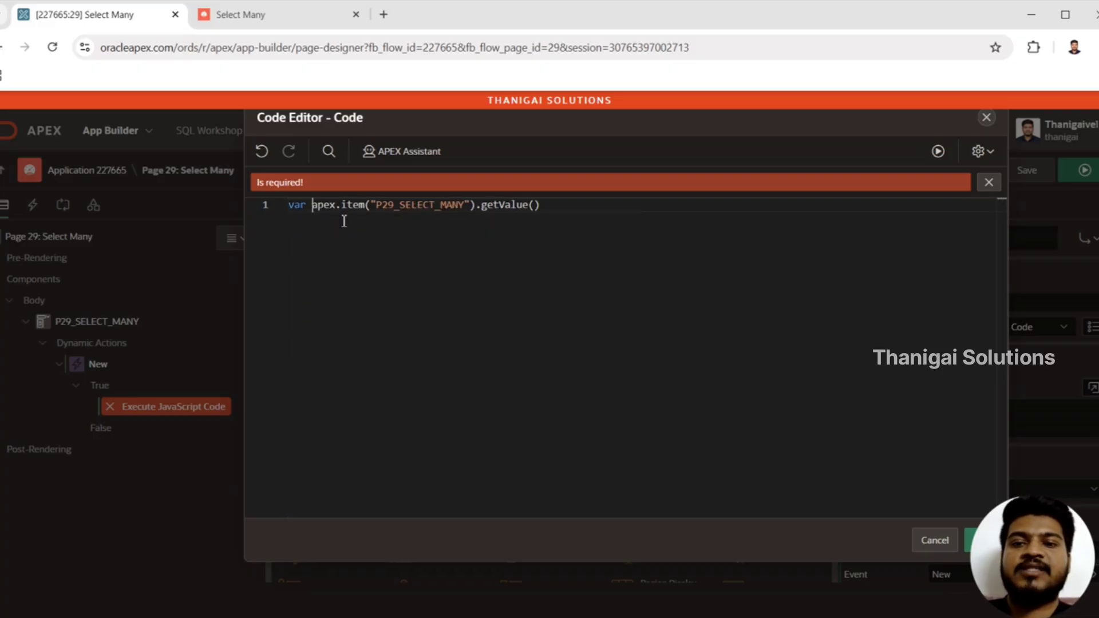
text(val =)
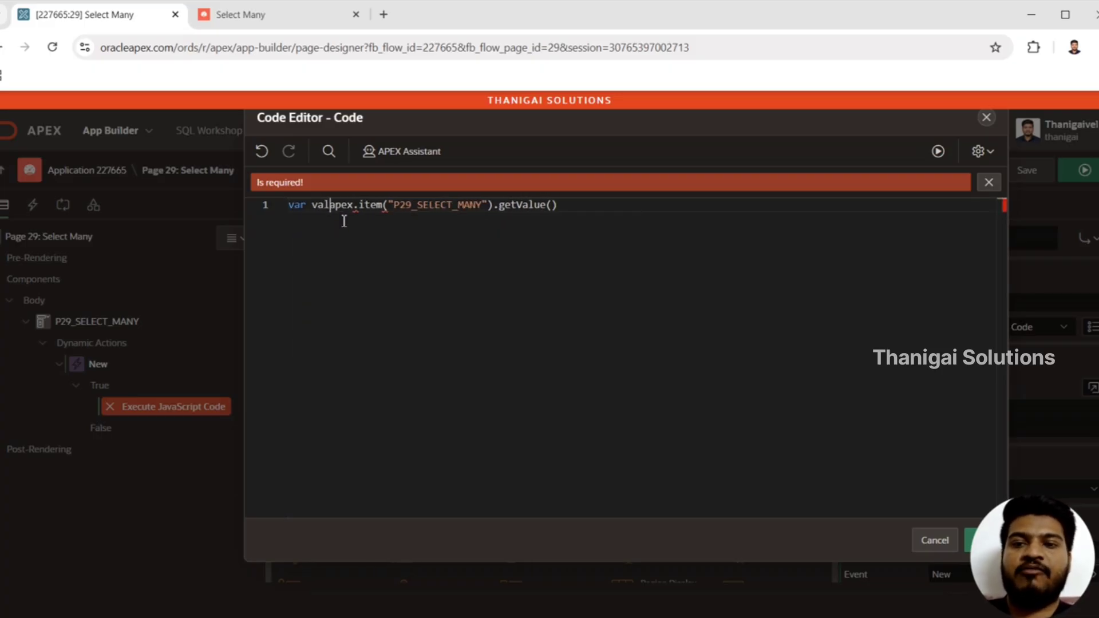
Complete the action's code with console.log(val) two lines below the variable, and save and run page 29
click(596, 202)
key(Return)
key(Return)
text(console.)
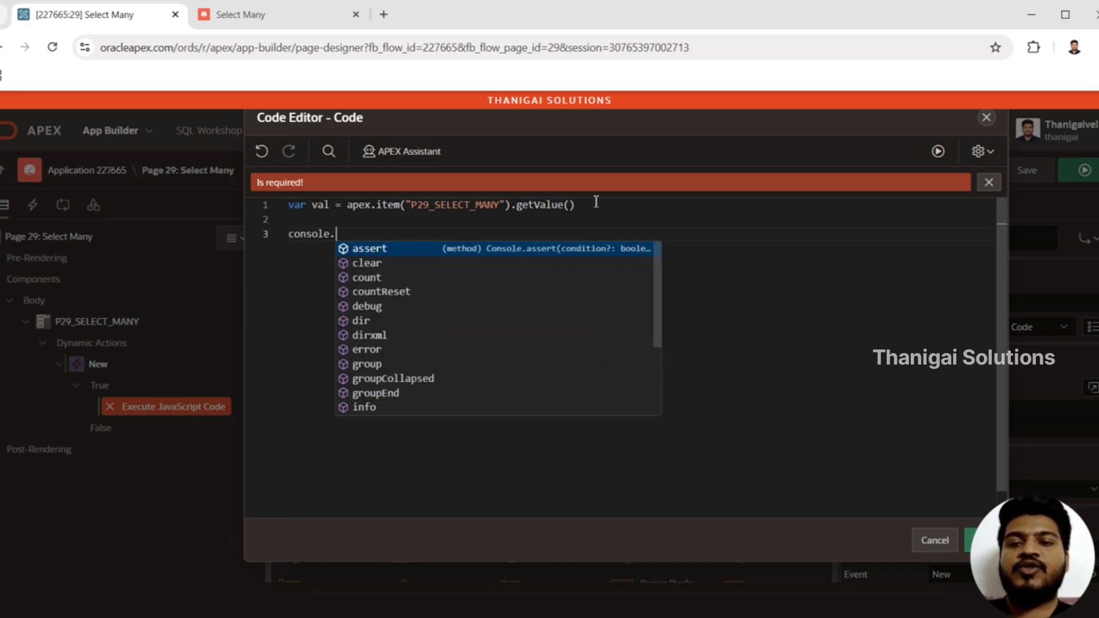
text(log(val)
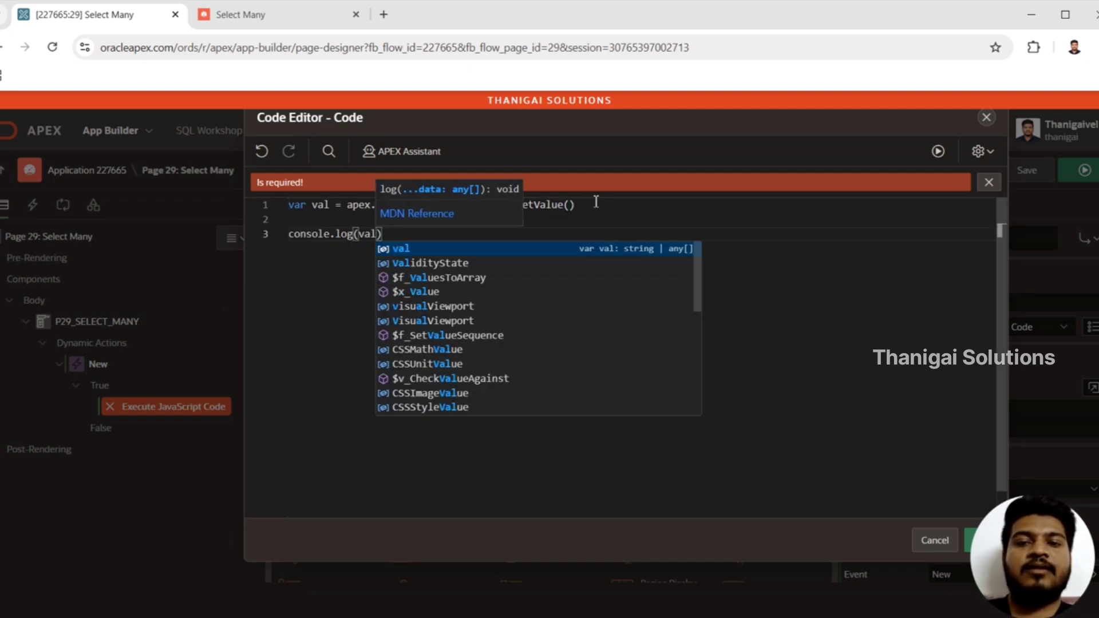
drag(844, 118, 712, 130)
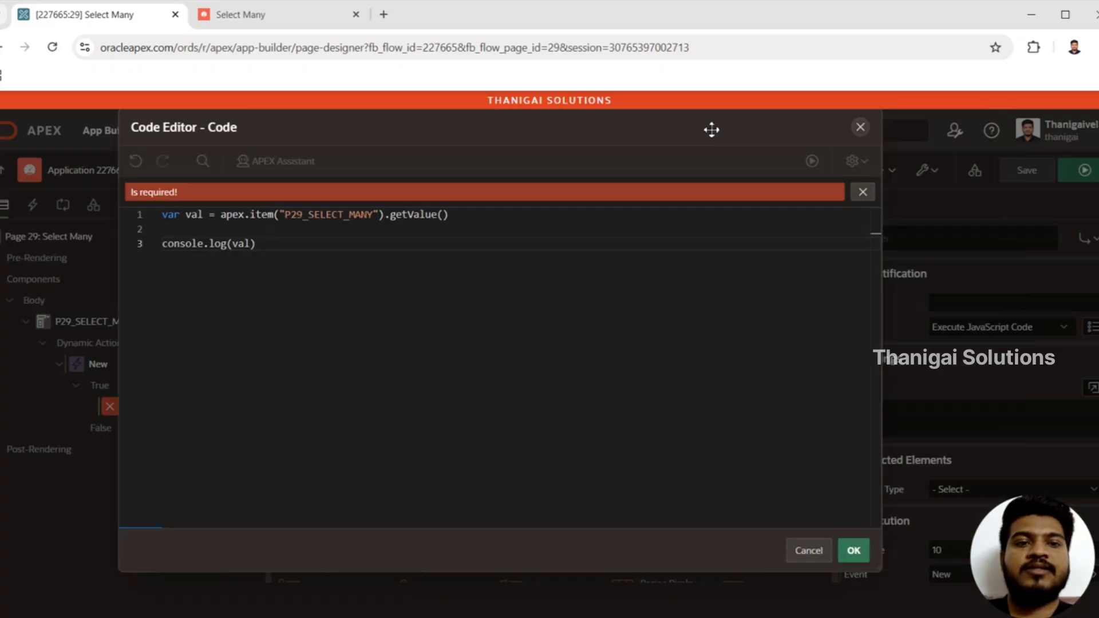
click(854, 551)
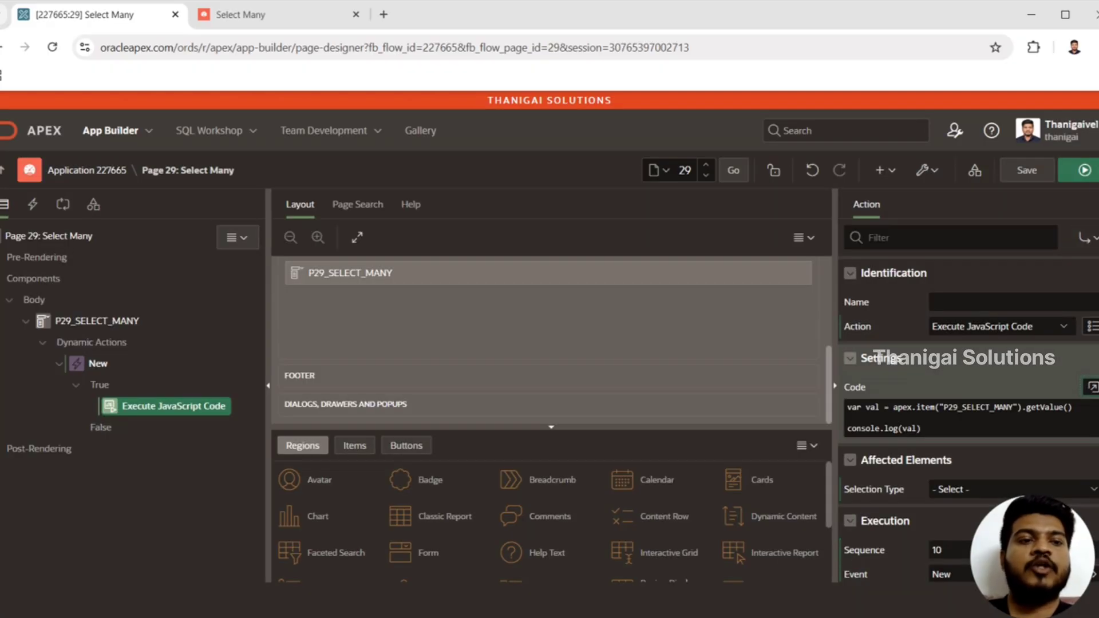
click(1090, 172)
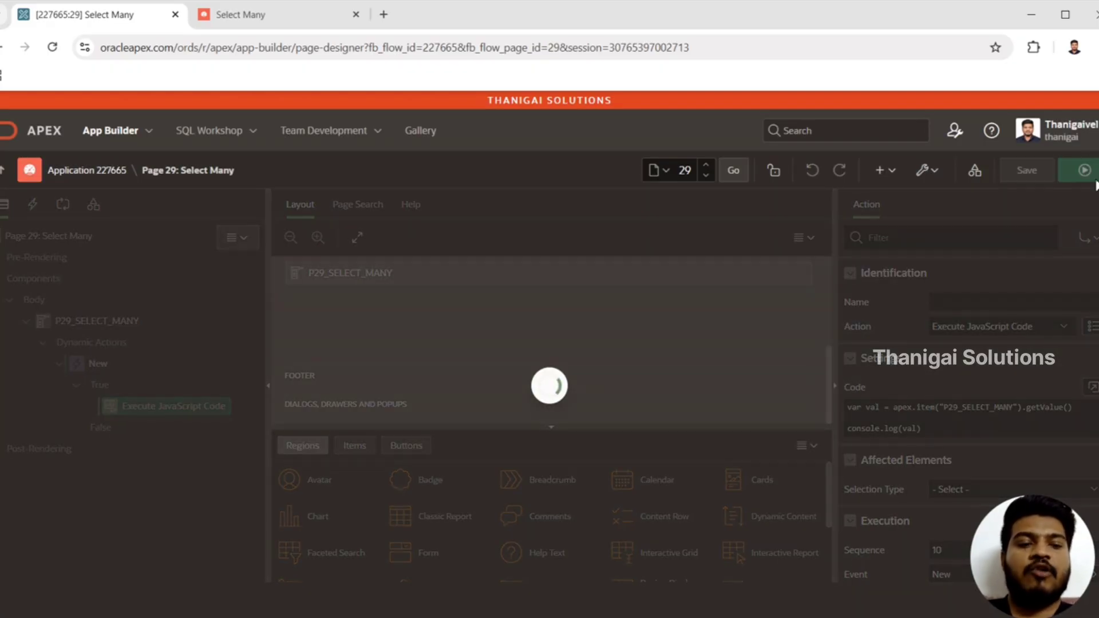
Select option one in the running page's Select Many item and open the browser's developer console
key(Return)
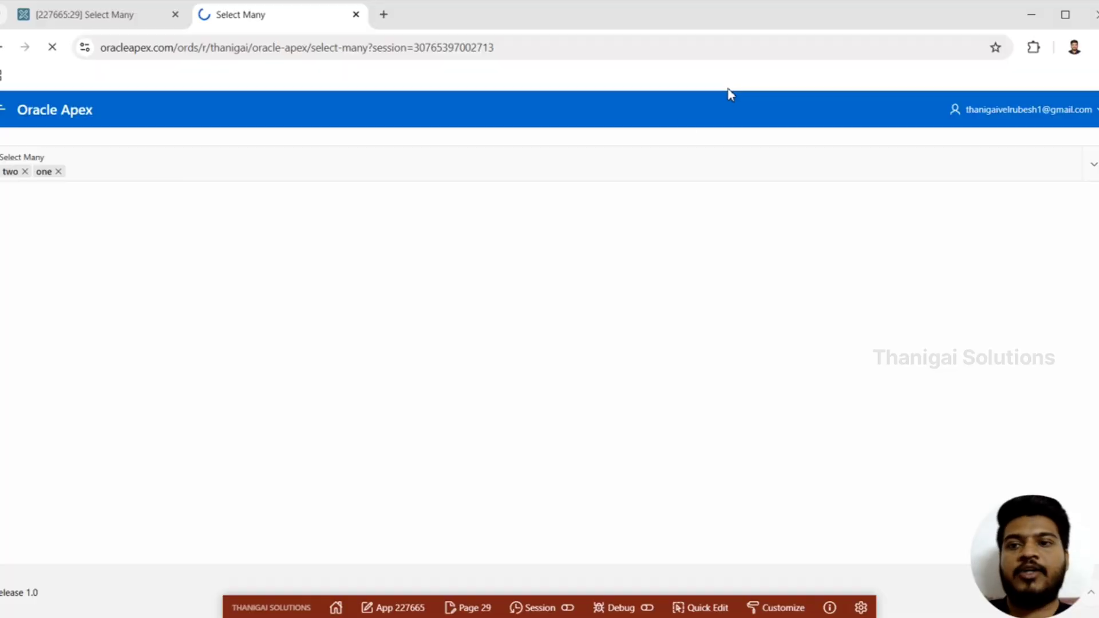
click(330, 167)
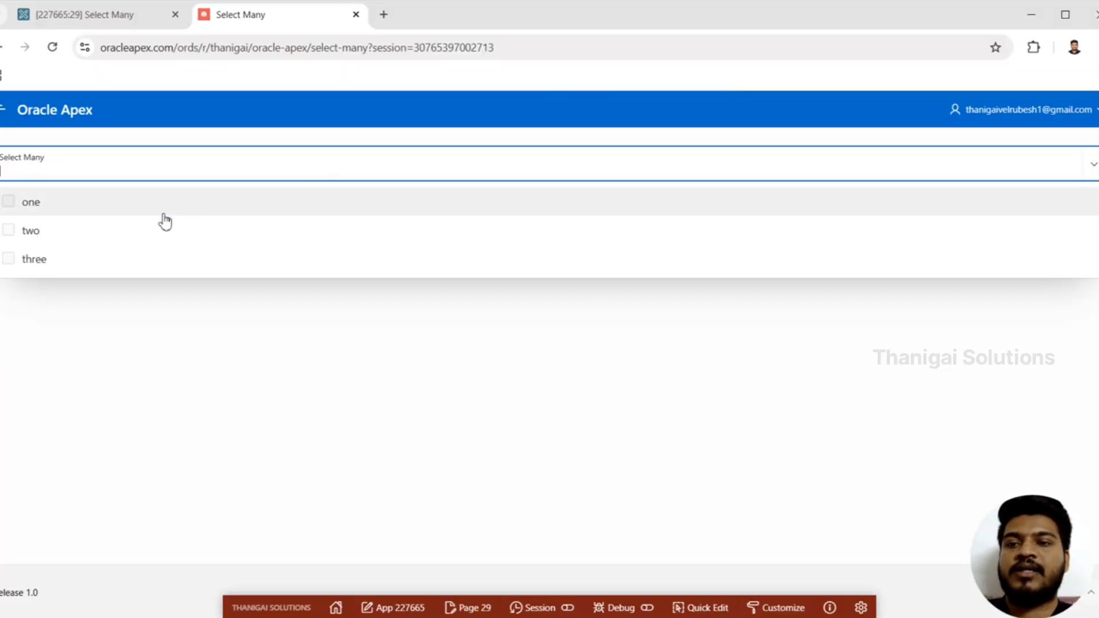
click(152, 209)
click(200, 321)
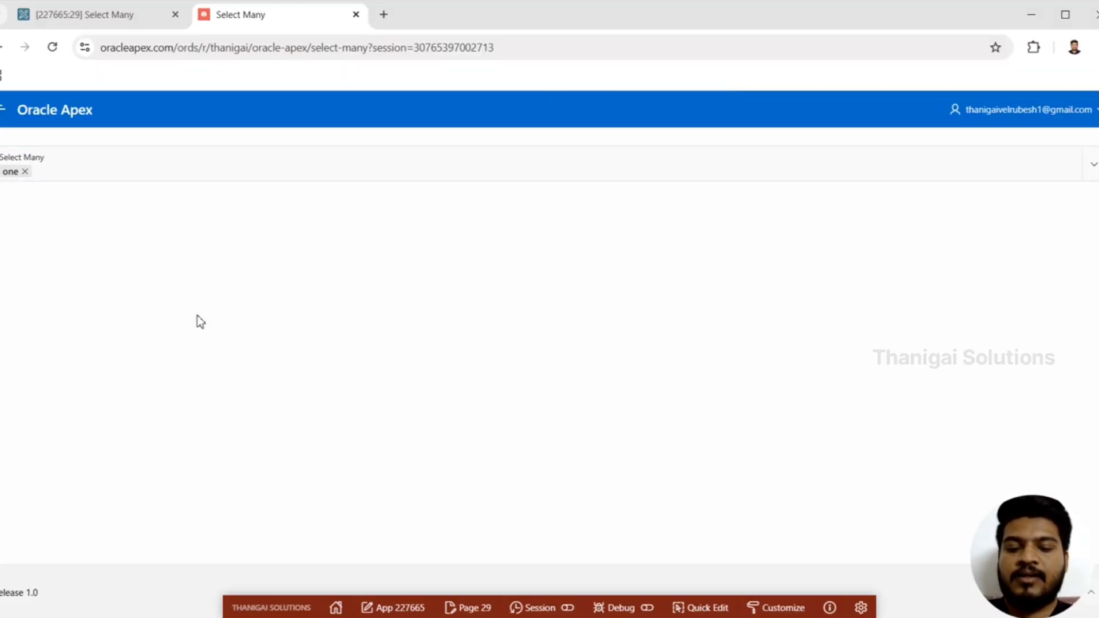
key(F12)
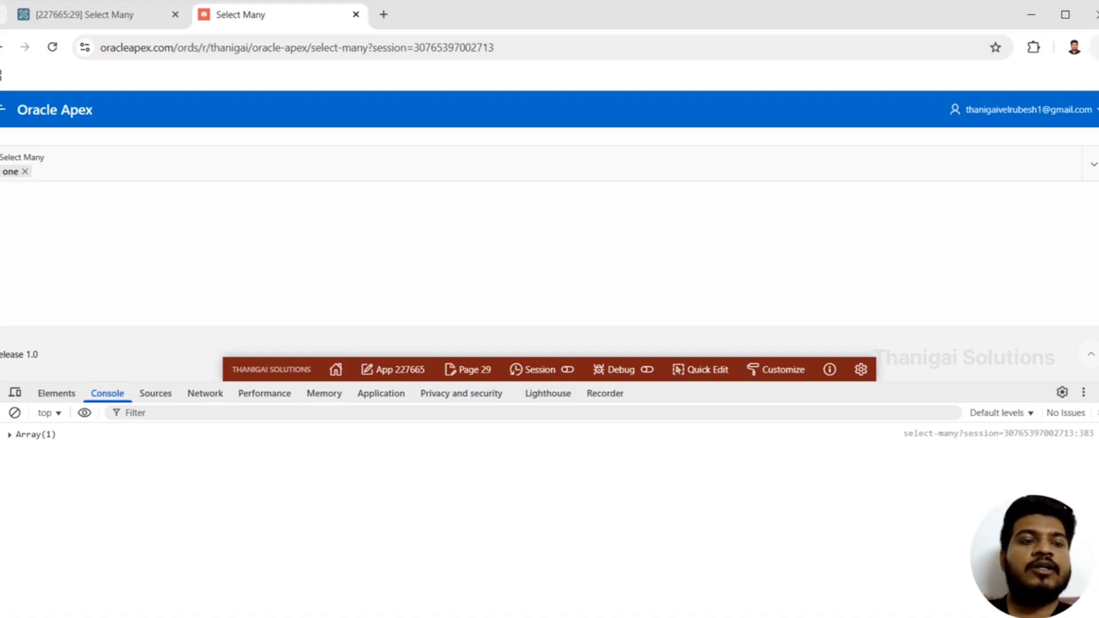
click(1094, 50)
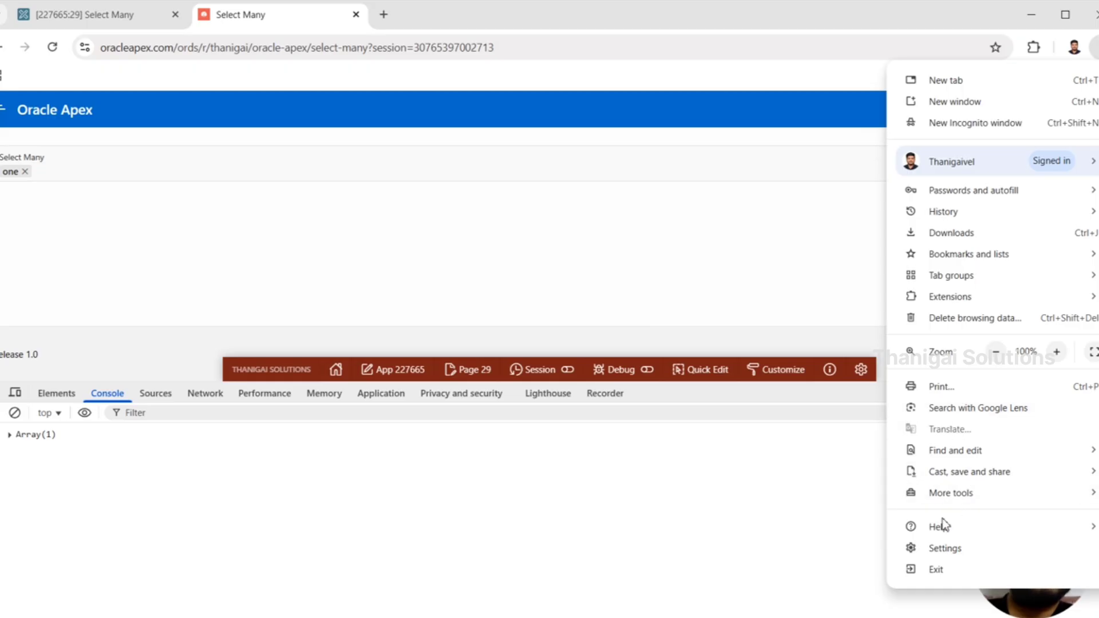
mouse_move(956, 498)
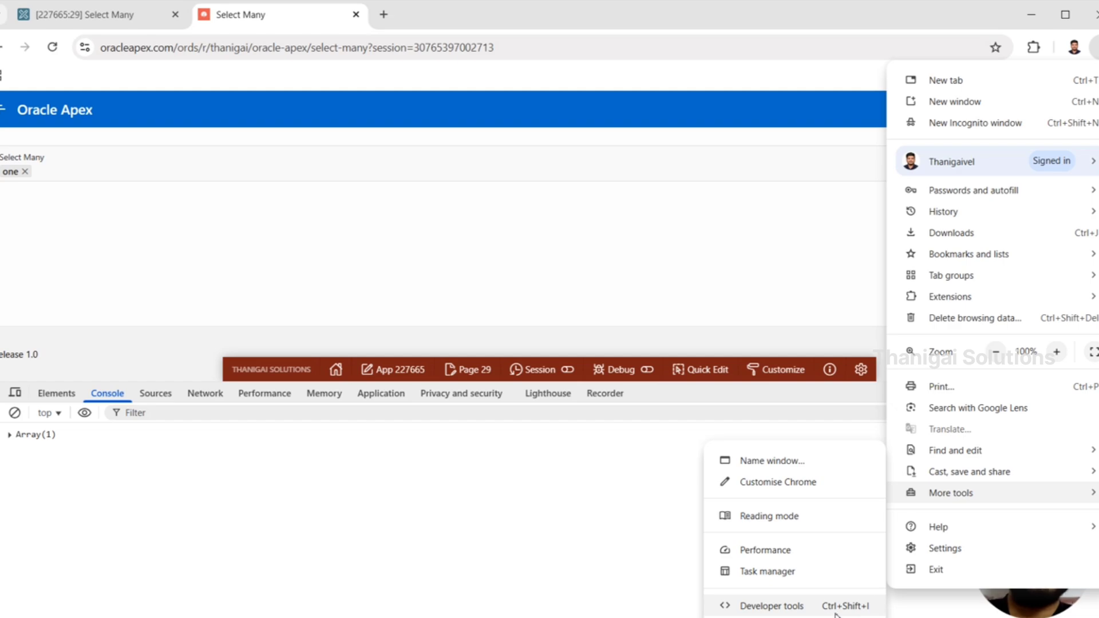
click(750, 264)
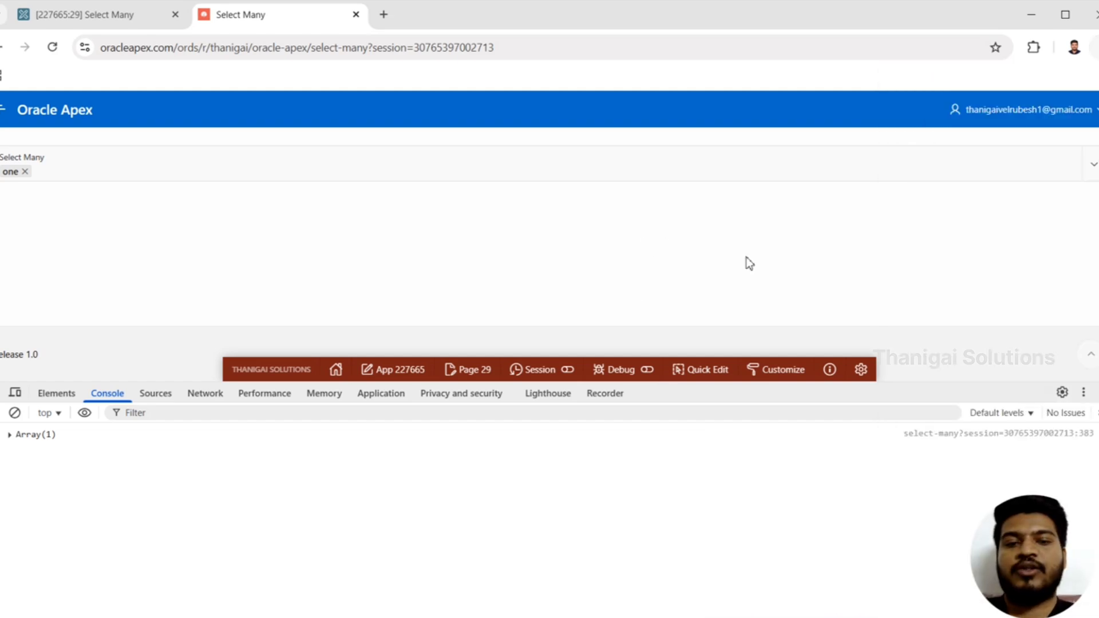
Enlarge the console and examine the logged arrays while adding options two and three to the Select Many selection
drag(907, 384, 907, 338)
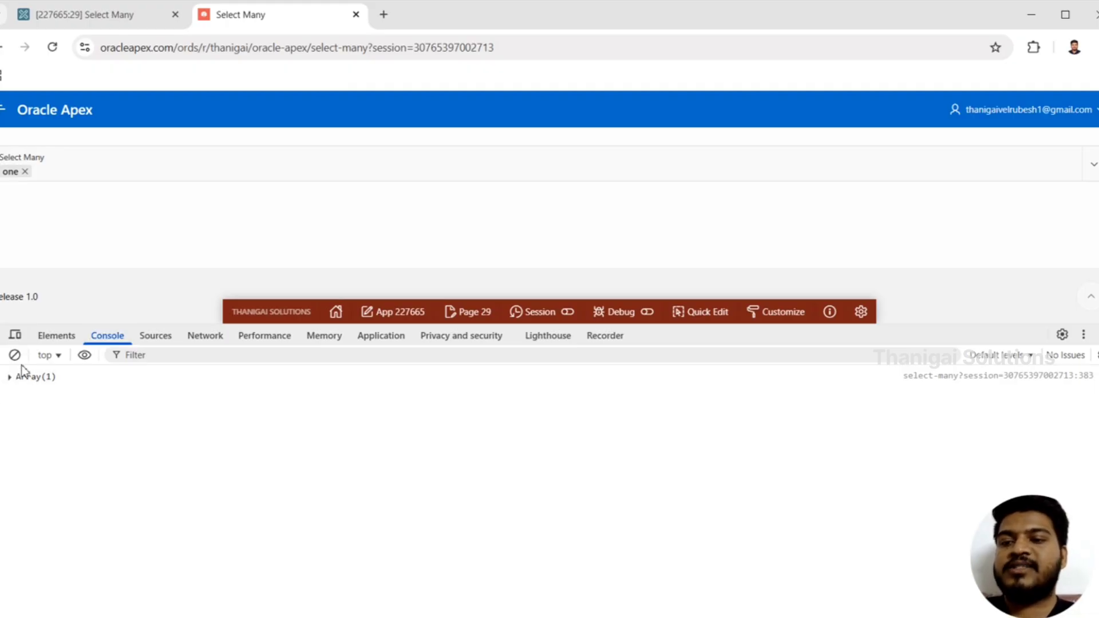
click(10, 378)
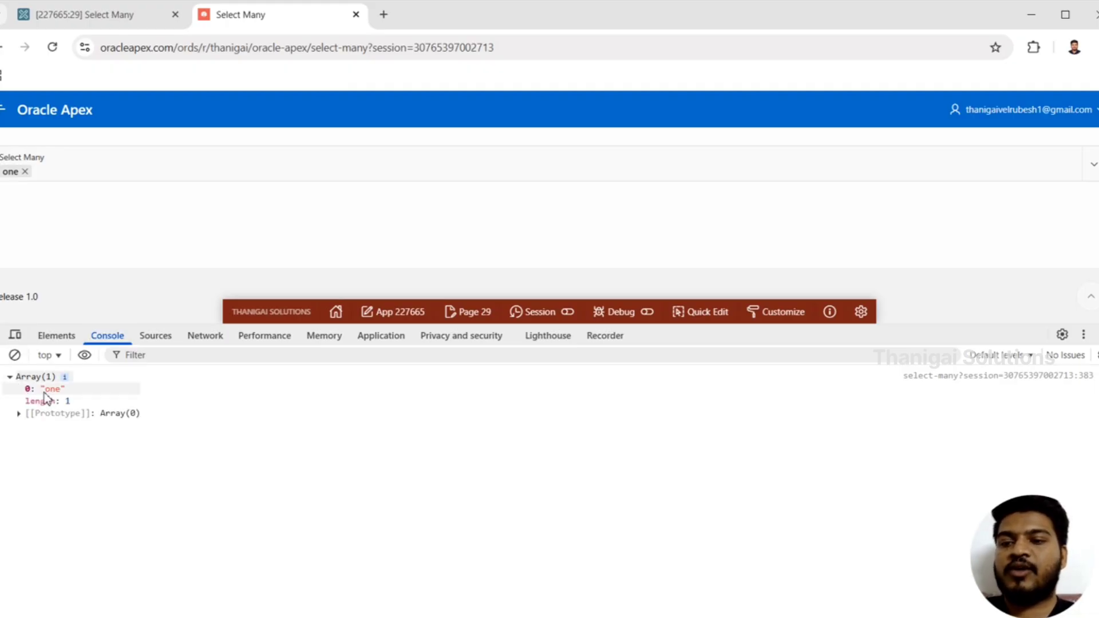
click(159, 167)
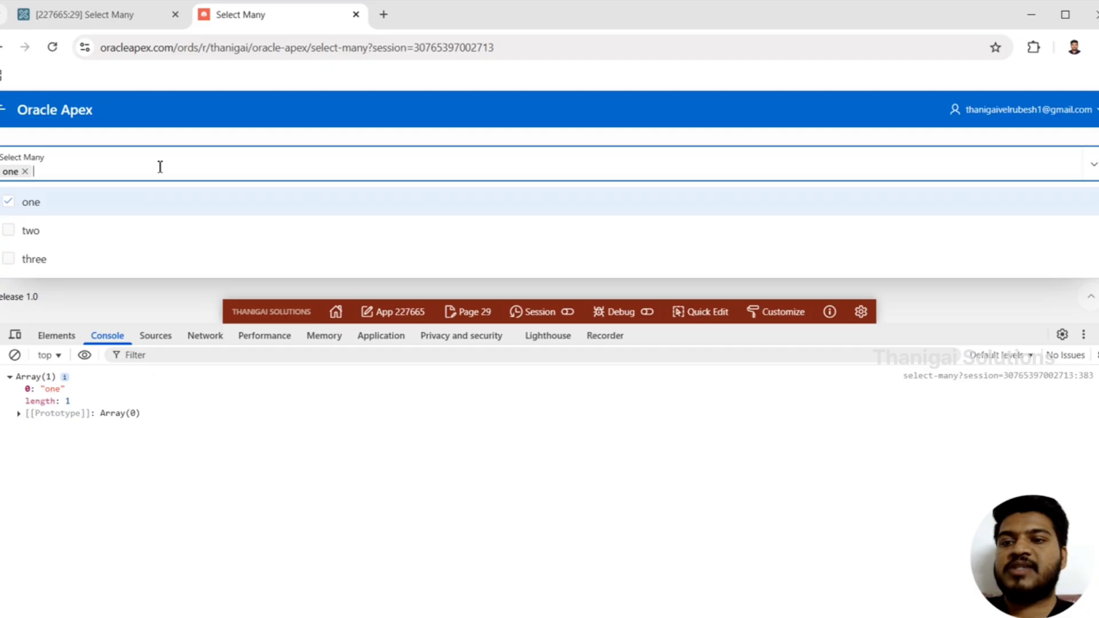
click(82, 244)
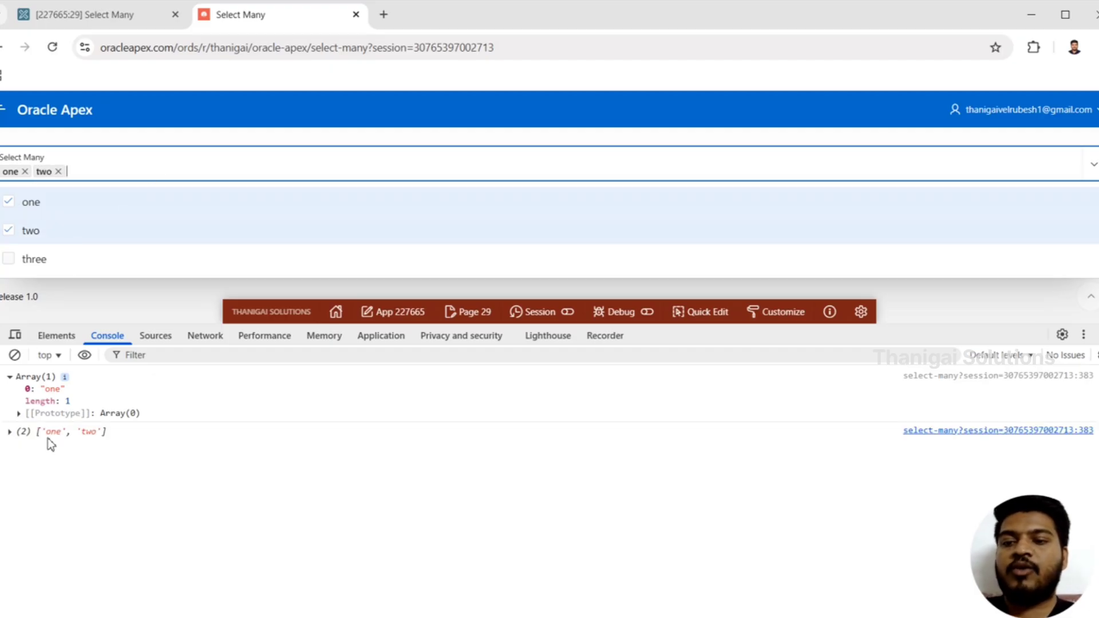
click(73, 259)
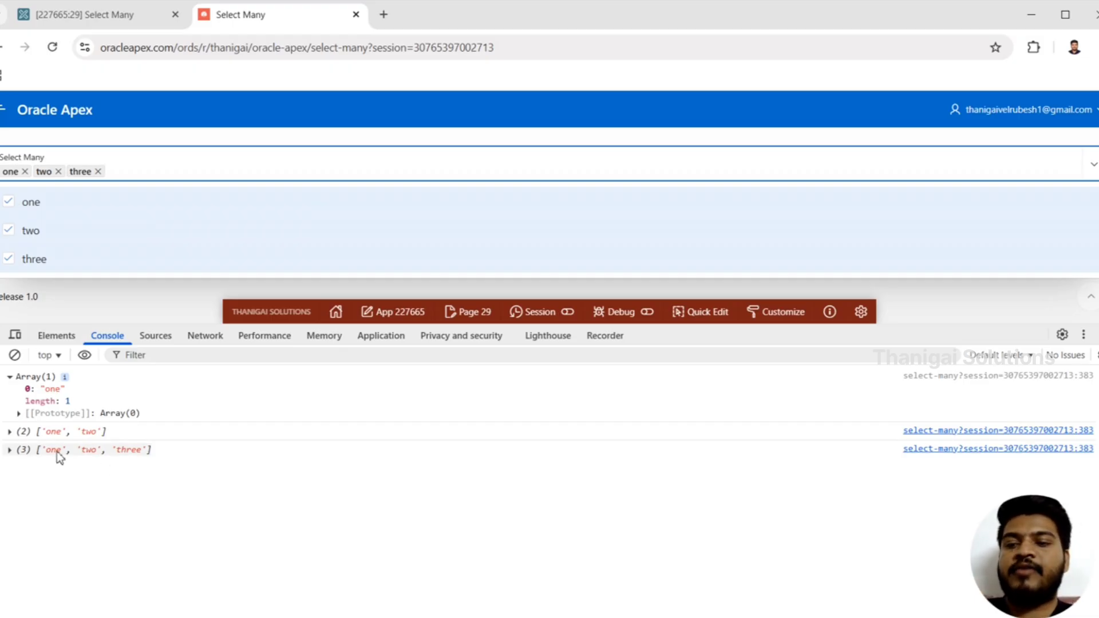
click(10, 450)
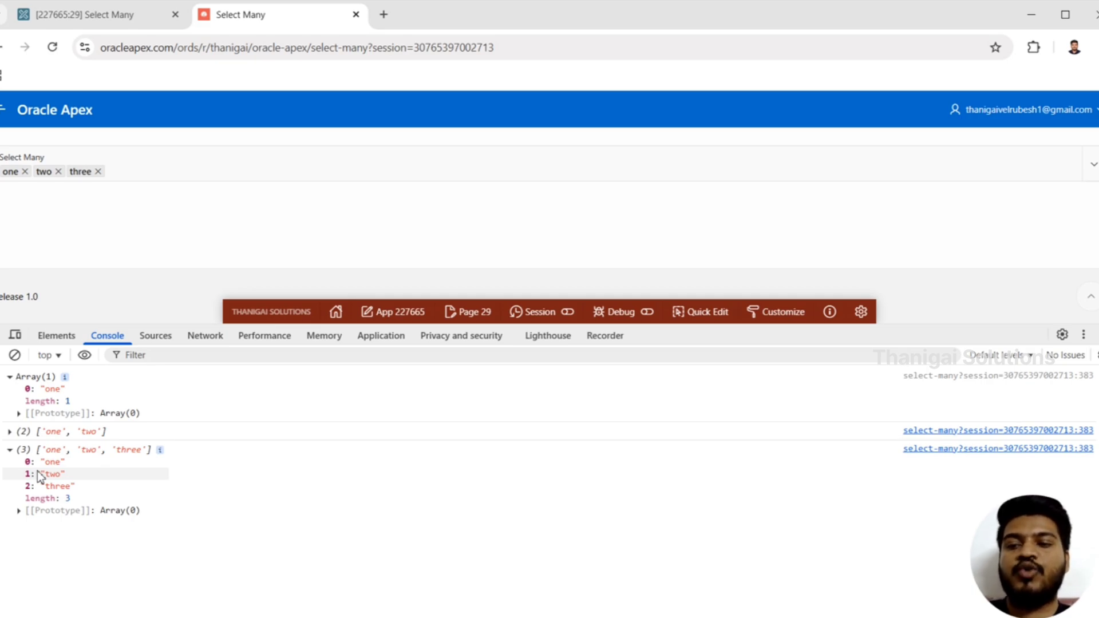
In the dynamic action's JavaScript code, start a loop three lines below console.log(val) with for(var i = 0; i<val.length ; i++){
click(135, 13)
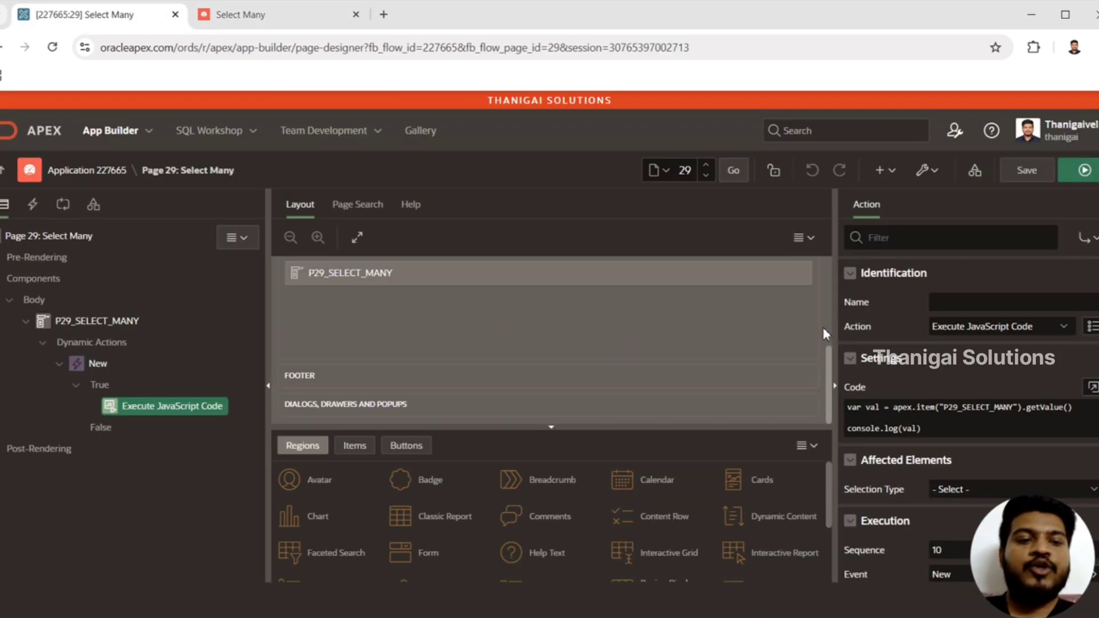
click(1092, 387)
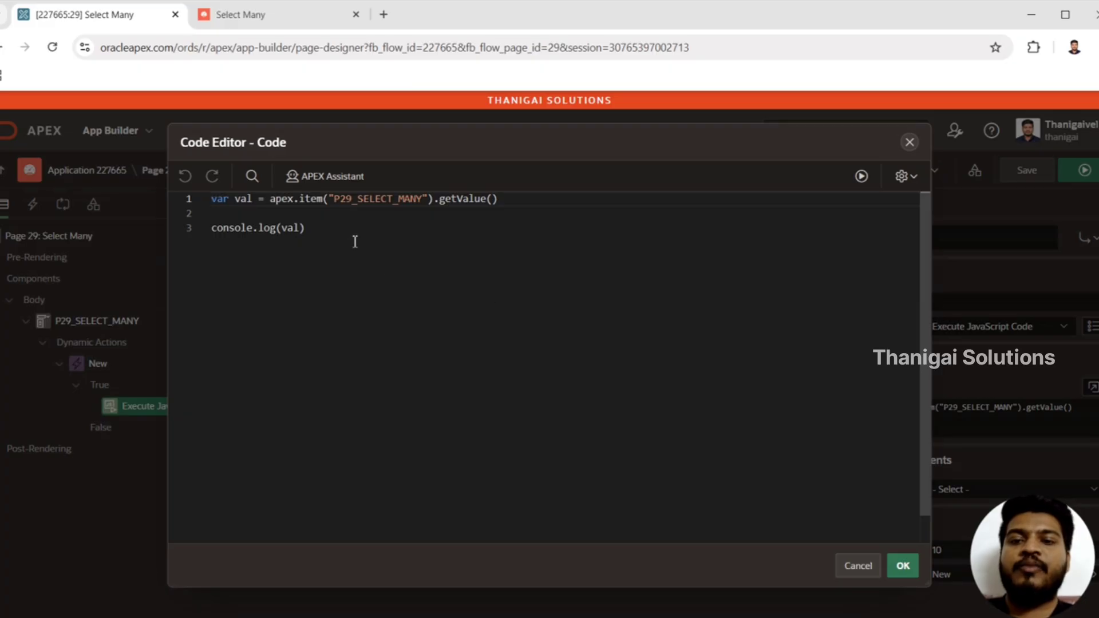
drag(355, 242, 191, 221)
key(Right)
key(Return)
key(Return)
key(Return)
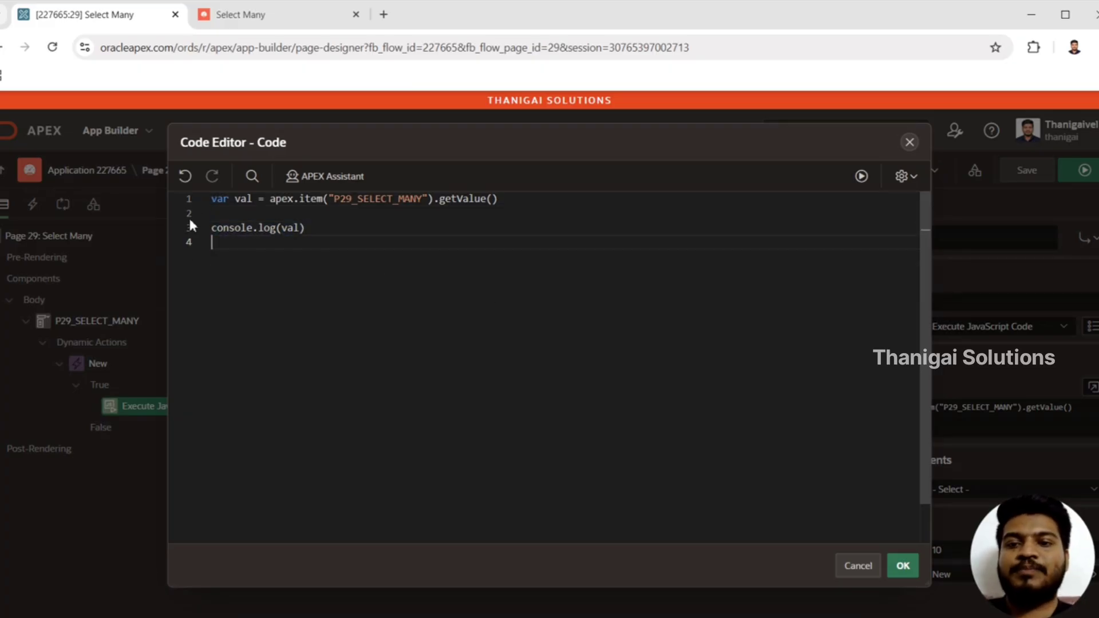
text(for)
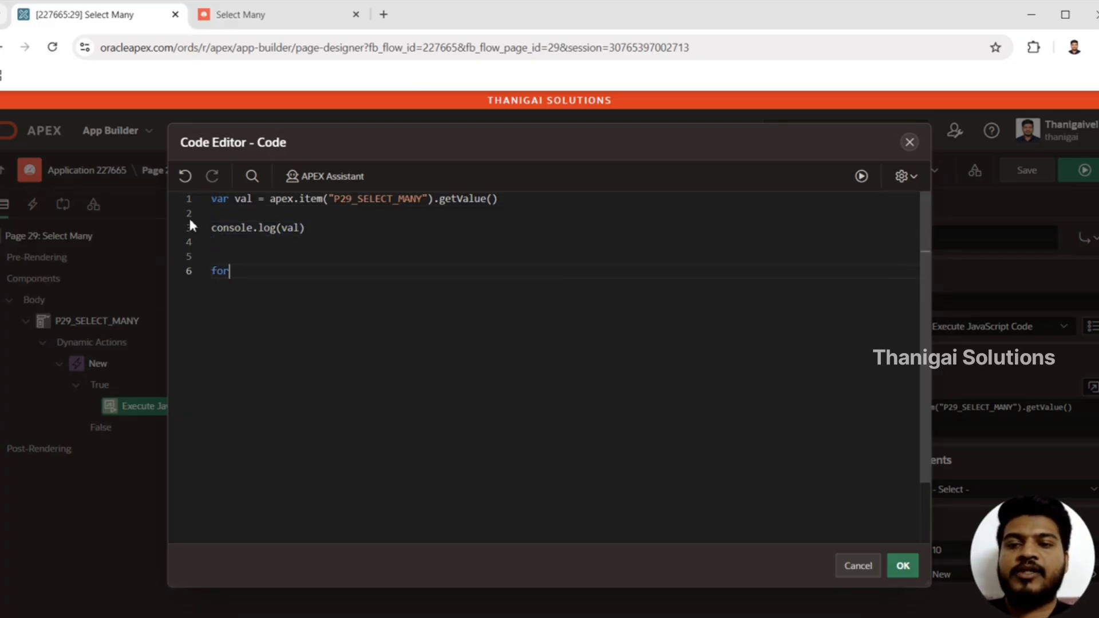
text((var i =)
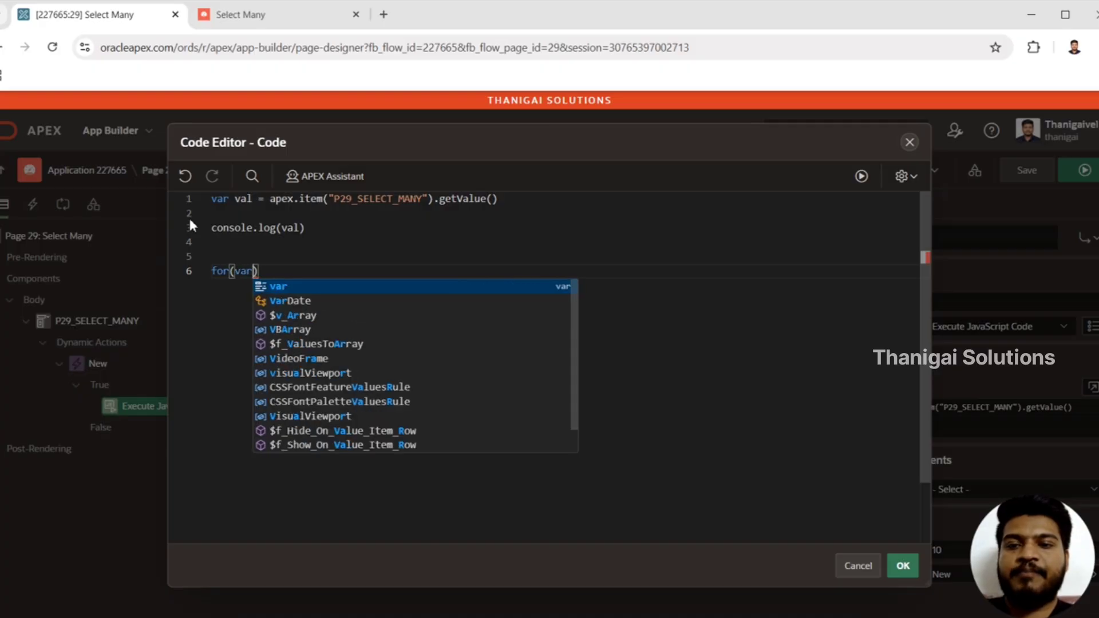
text( 0; i)
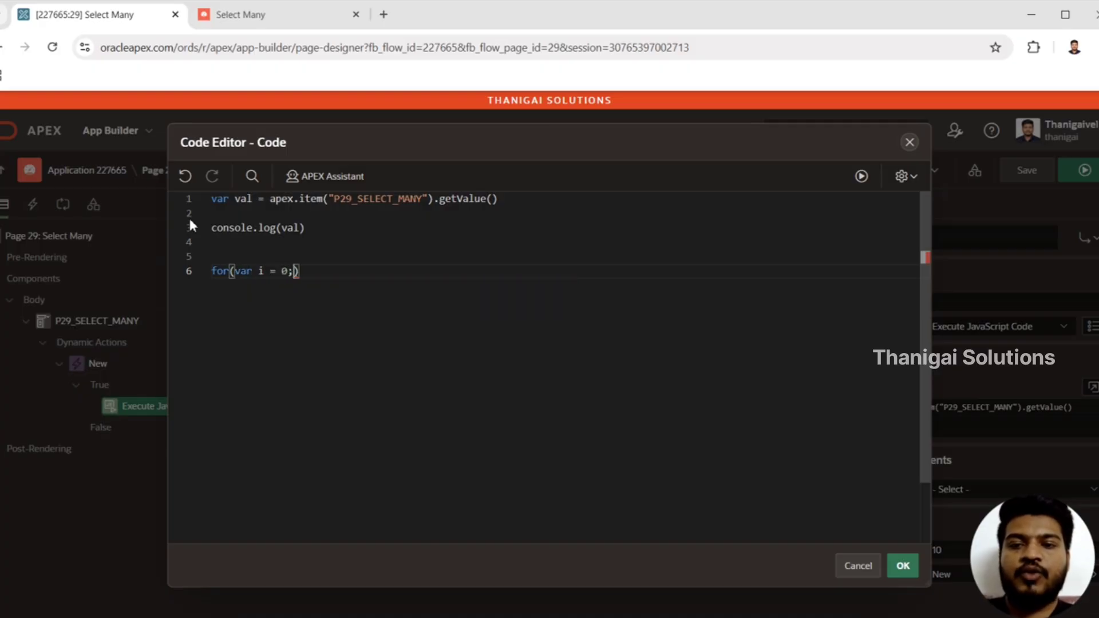
text(<)
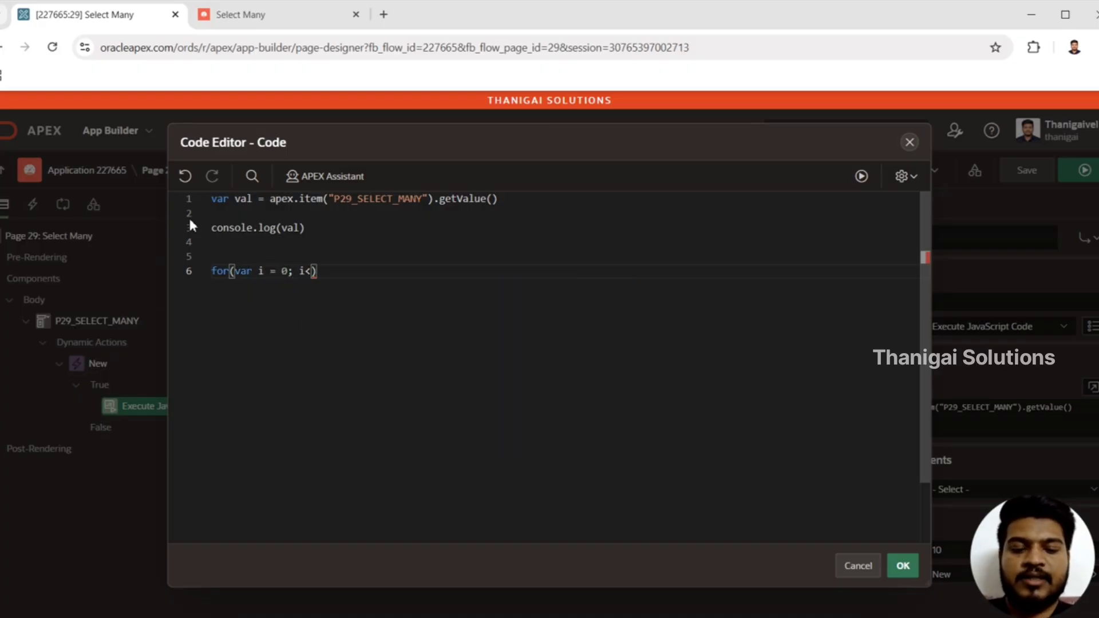
text(val.length)
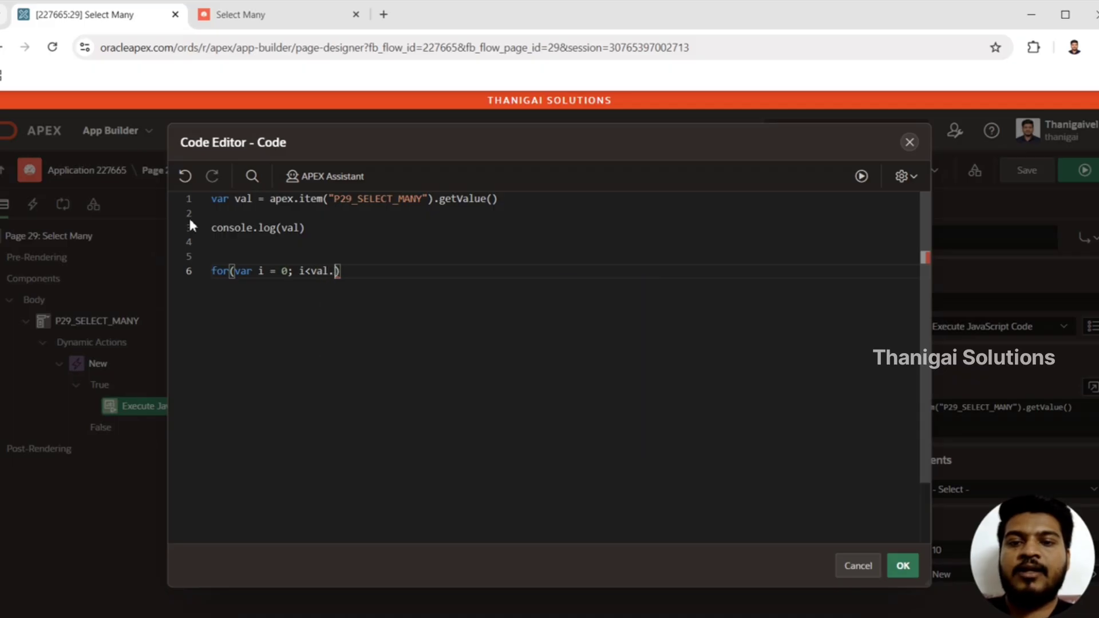
text( ; i++)
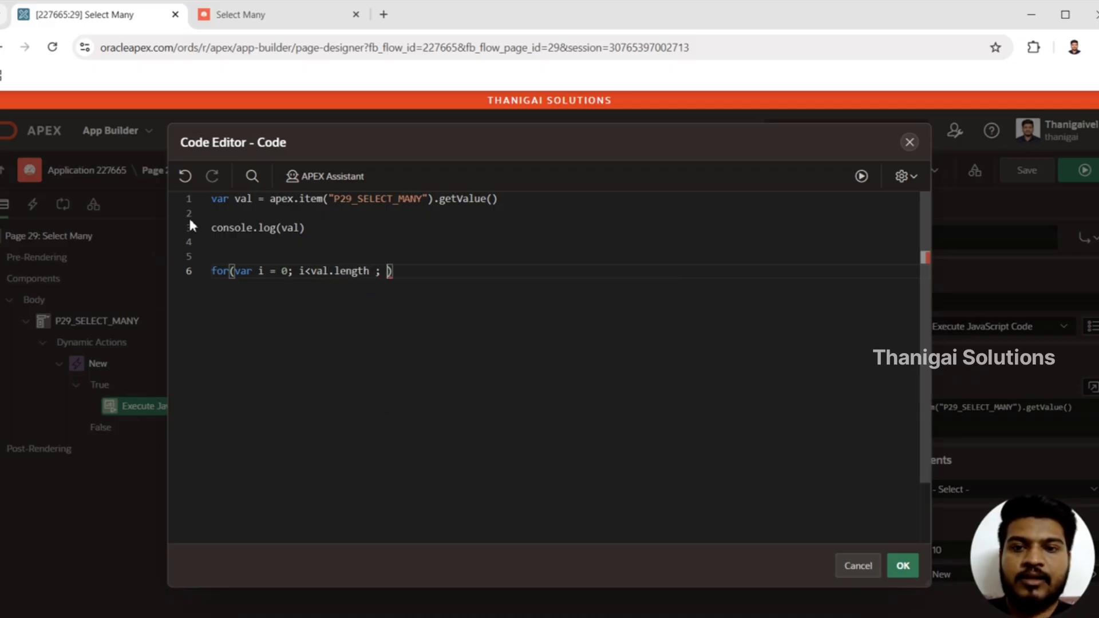
text(){)
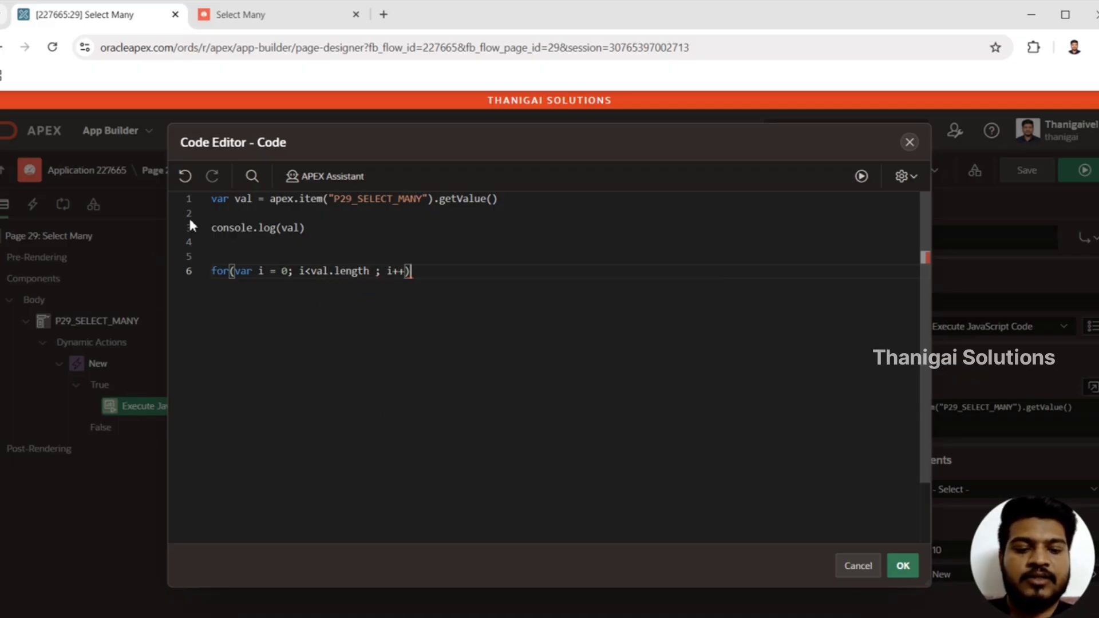
Fill the for loop's body with console.log(val[i])
key(Return)
text(con)
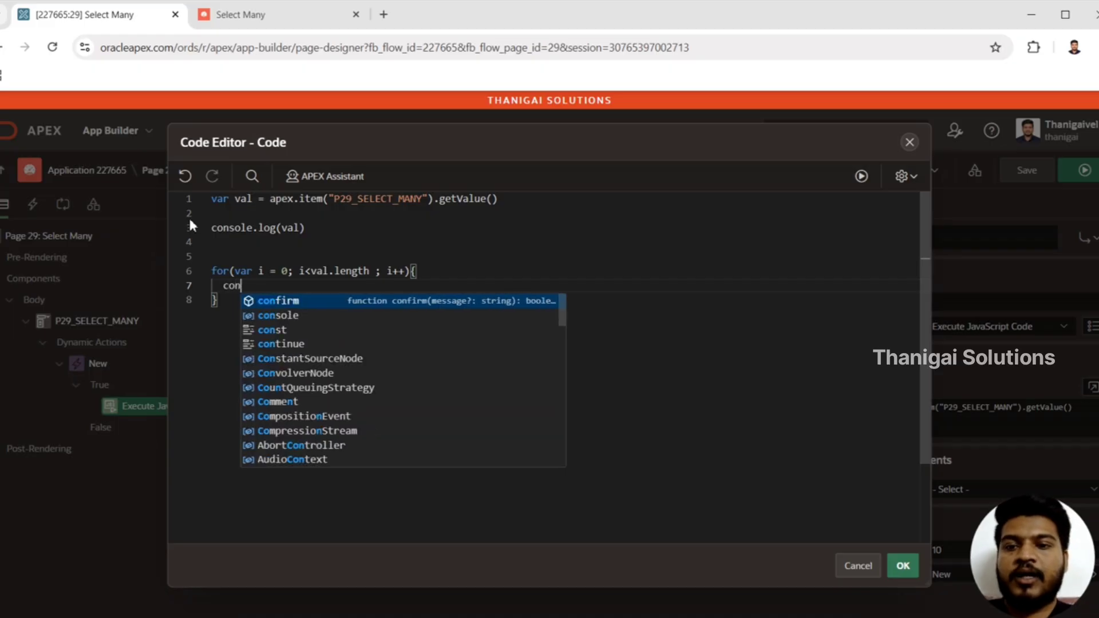
text(sole.log(val[)
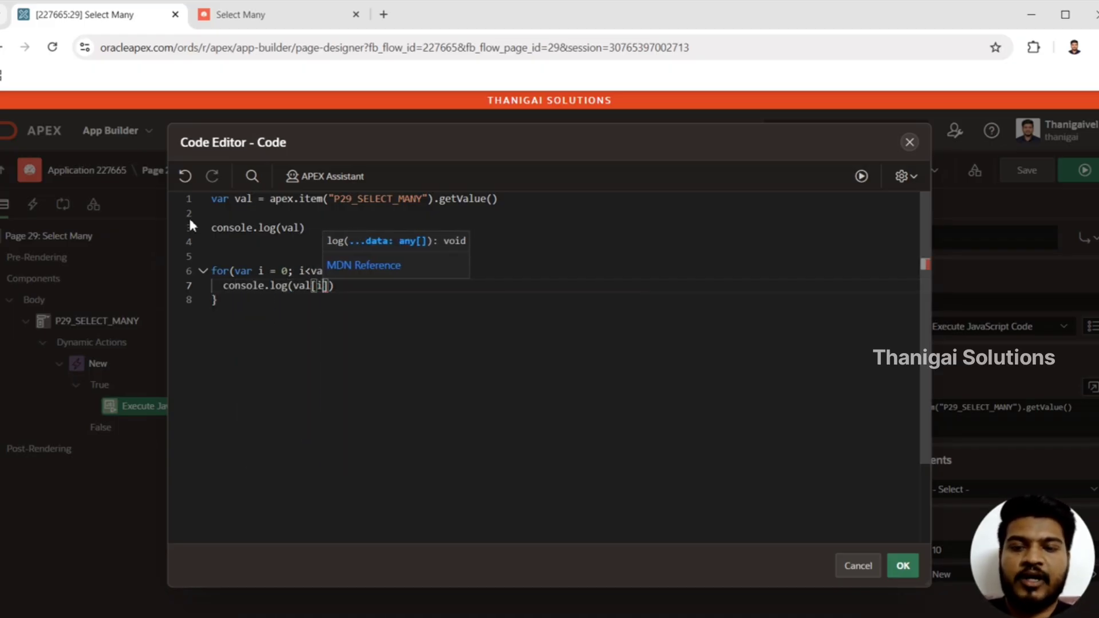
text(i)
click(290, 335)
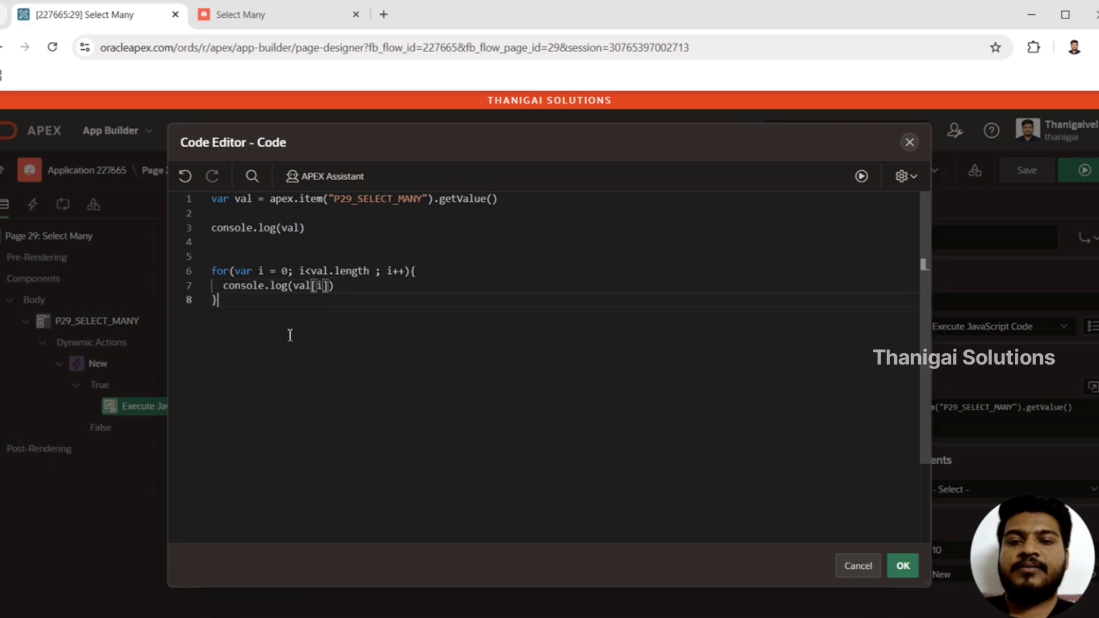
Review the loop's index variable, accept the edited code, and save and run page 29
drag(254, 271, 290, 271)
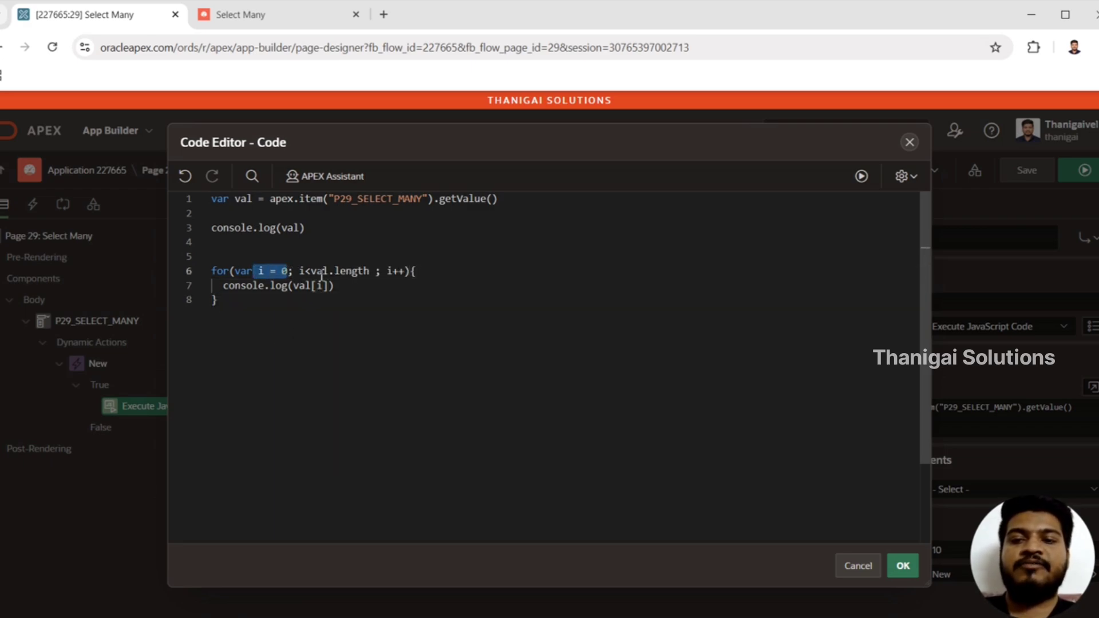
drag(305, 271, 215, 242)
click(320, 286)
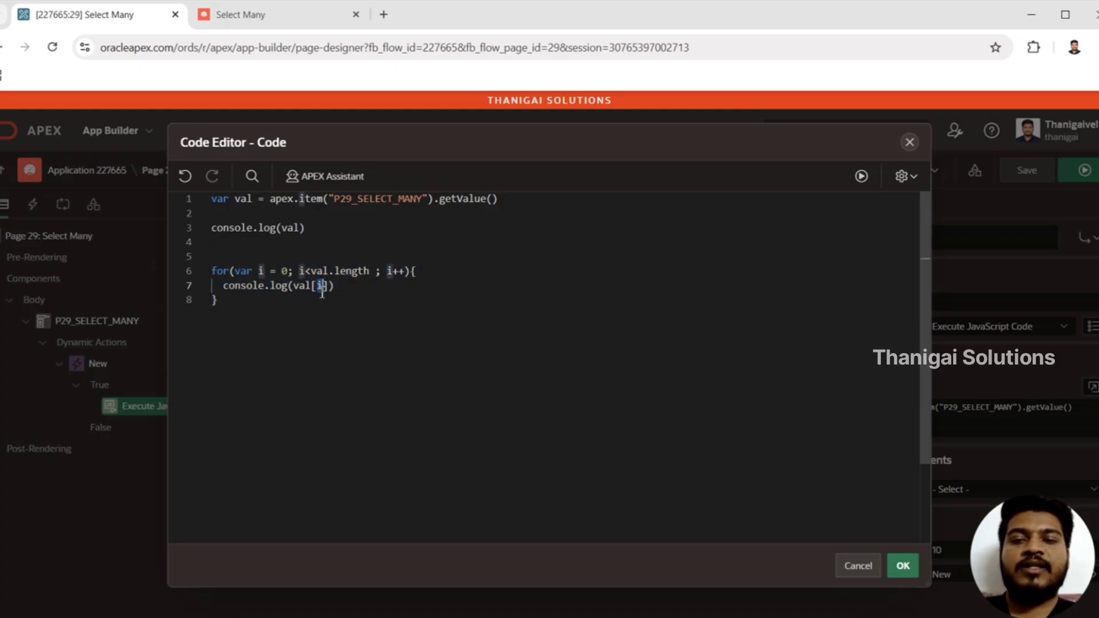
click(903, 567)
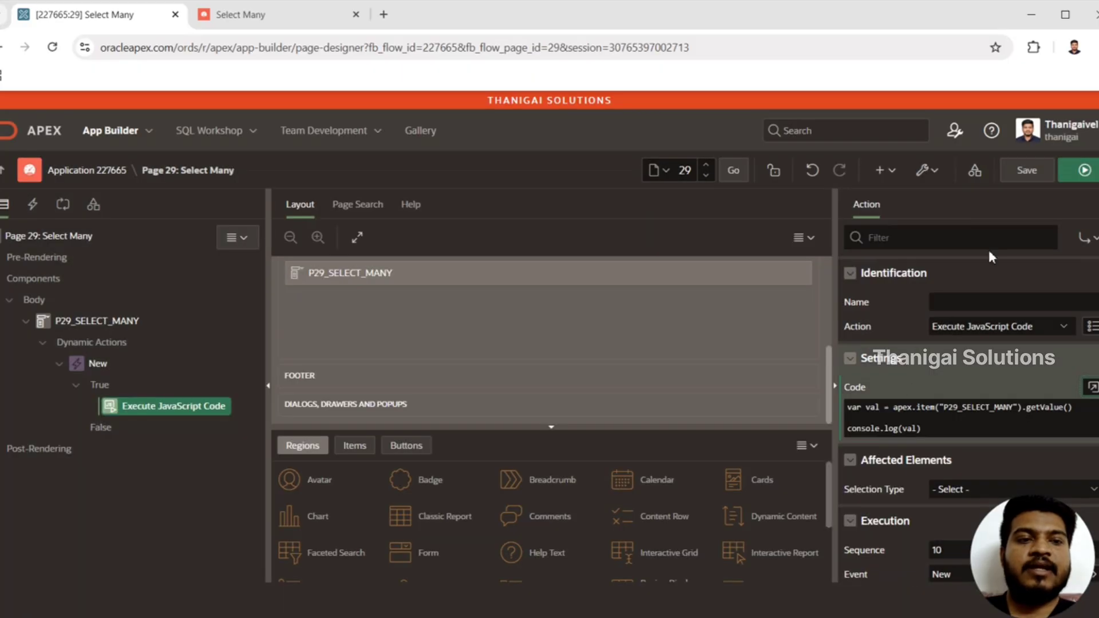
click(1085, 172)
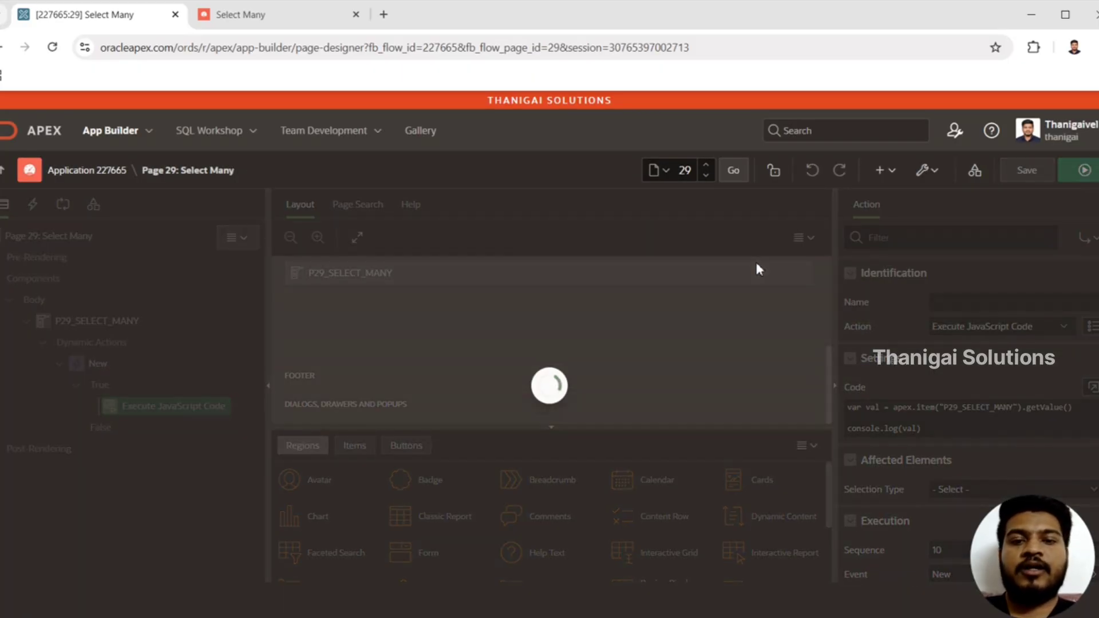
key(Return)
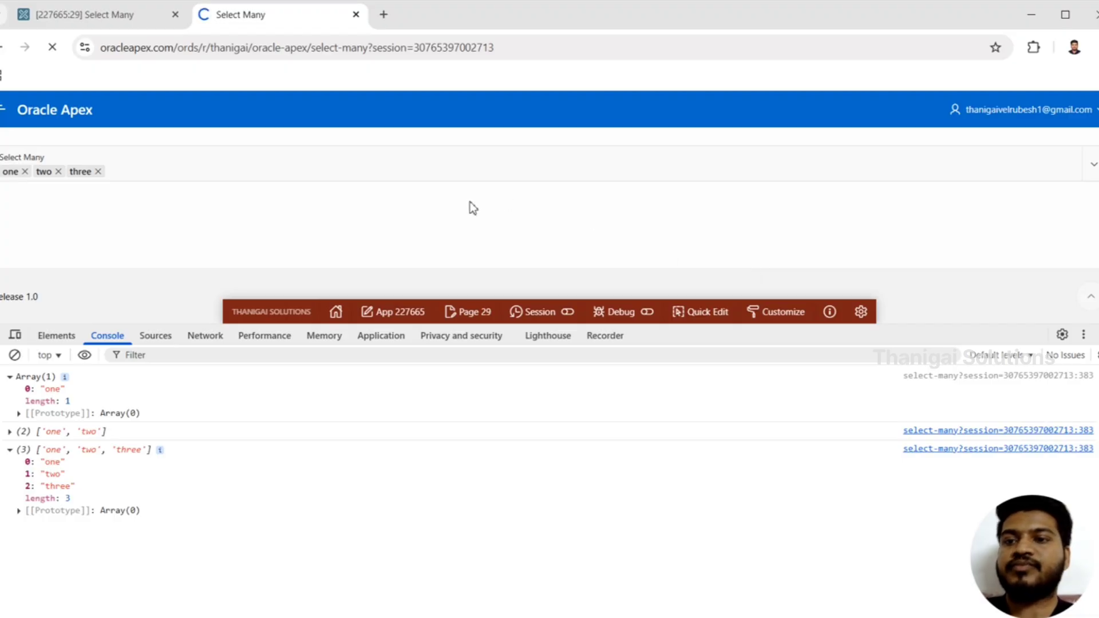
Select options one and two in the Select Many item to check the individual values logged in the console
click(165, 162)
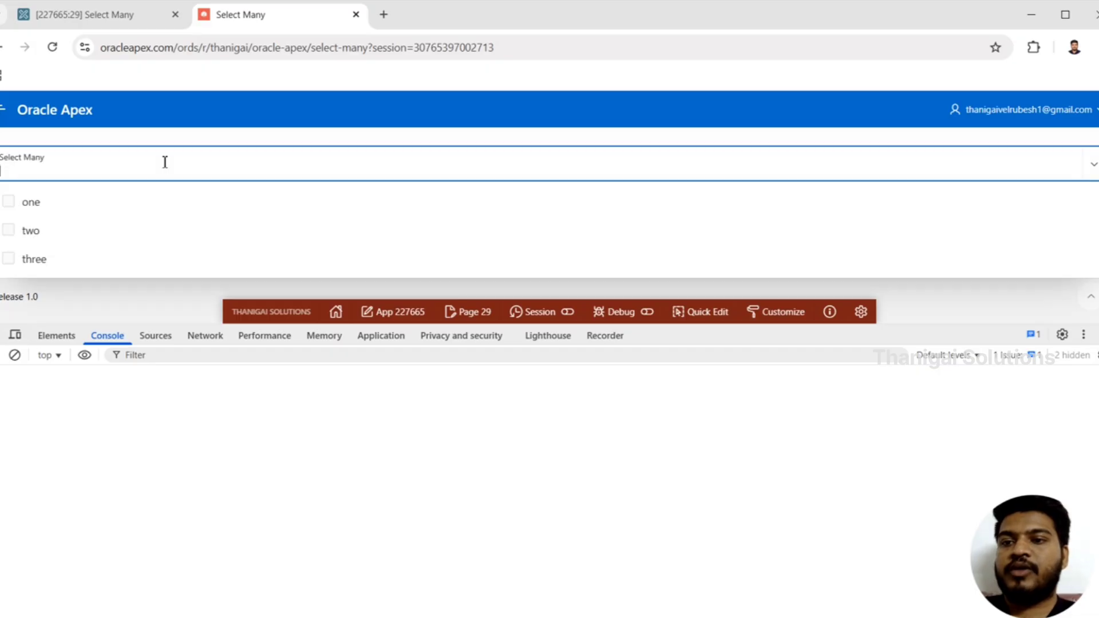
click(98, 211)
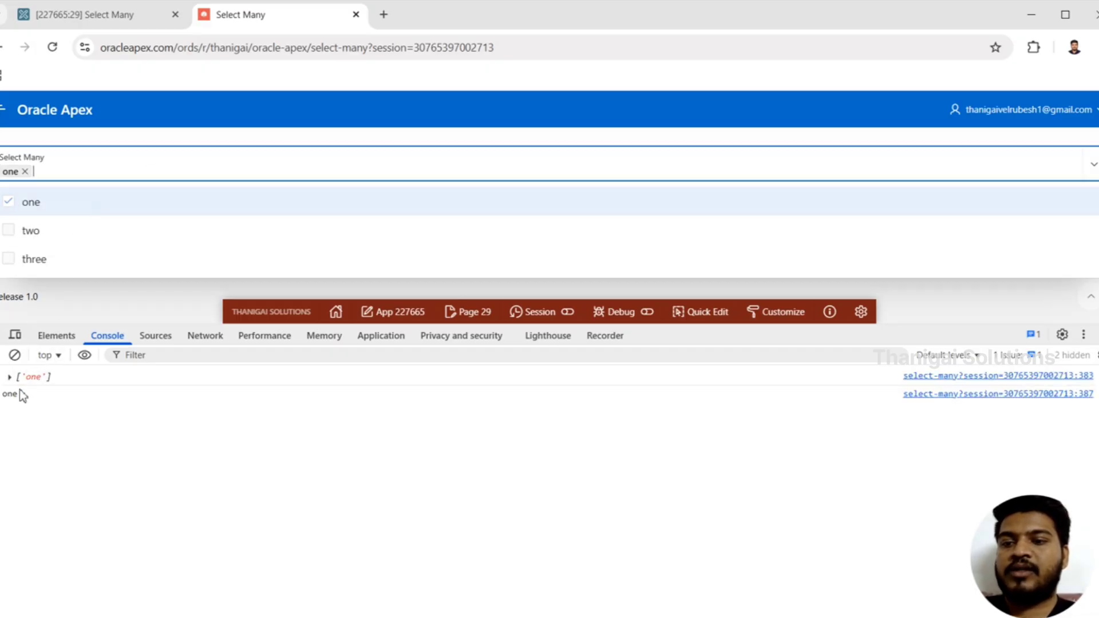
click(96, 240)
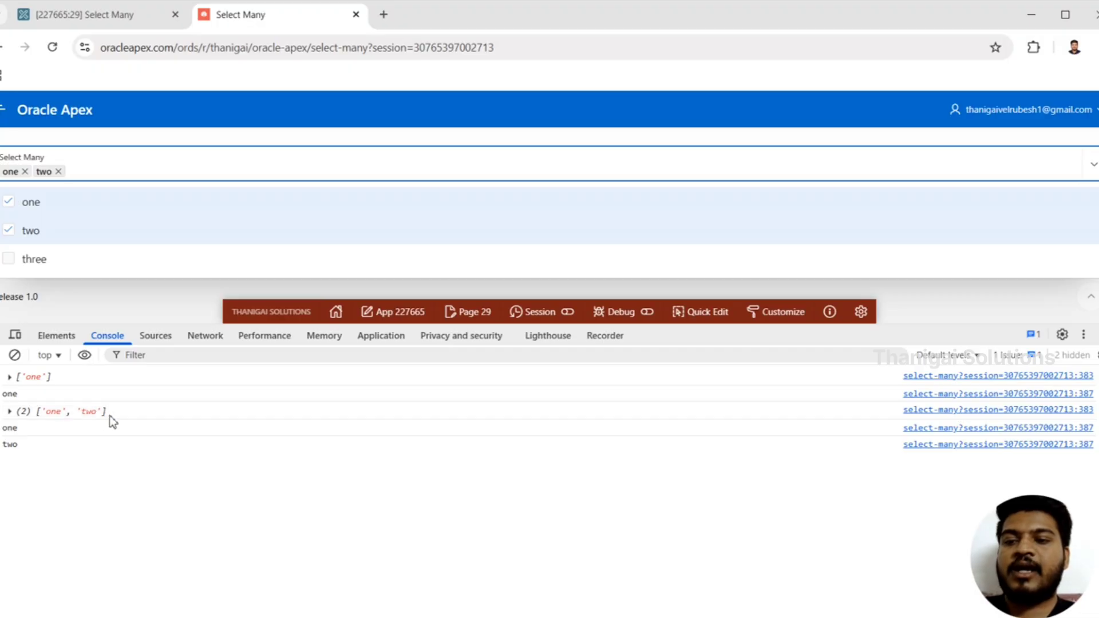
click(54, 427)
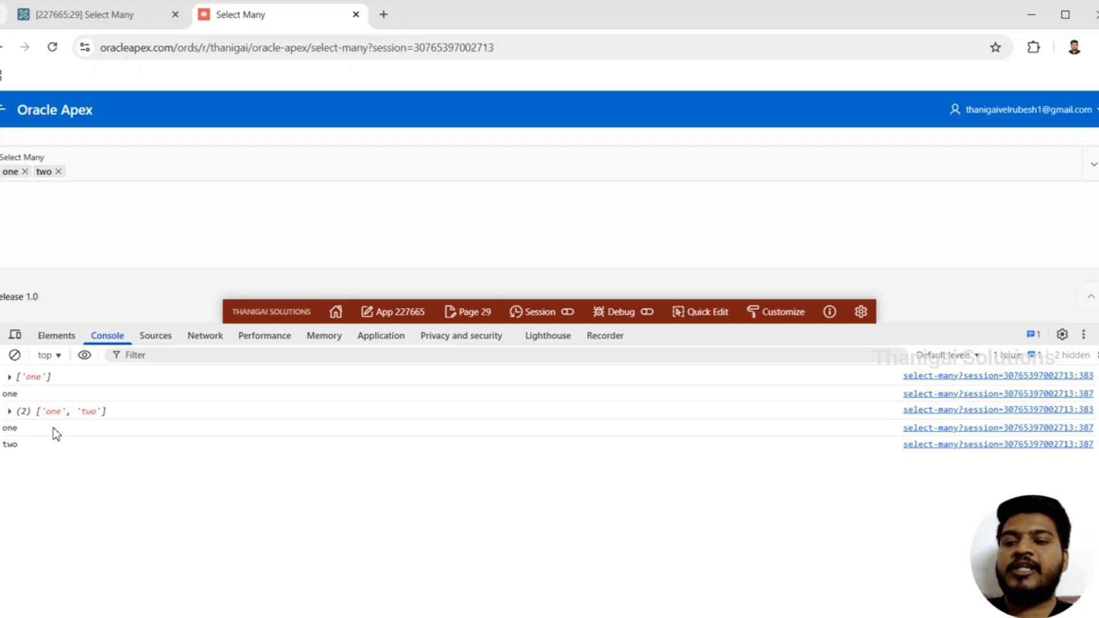
Add option three to the Select Many selection to check the array and individual values logged in the console
click(180, 162)
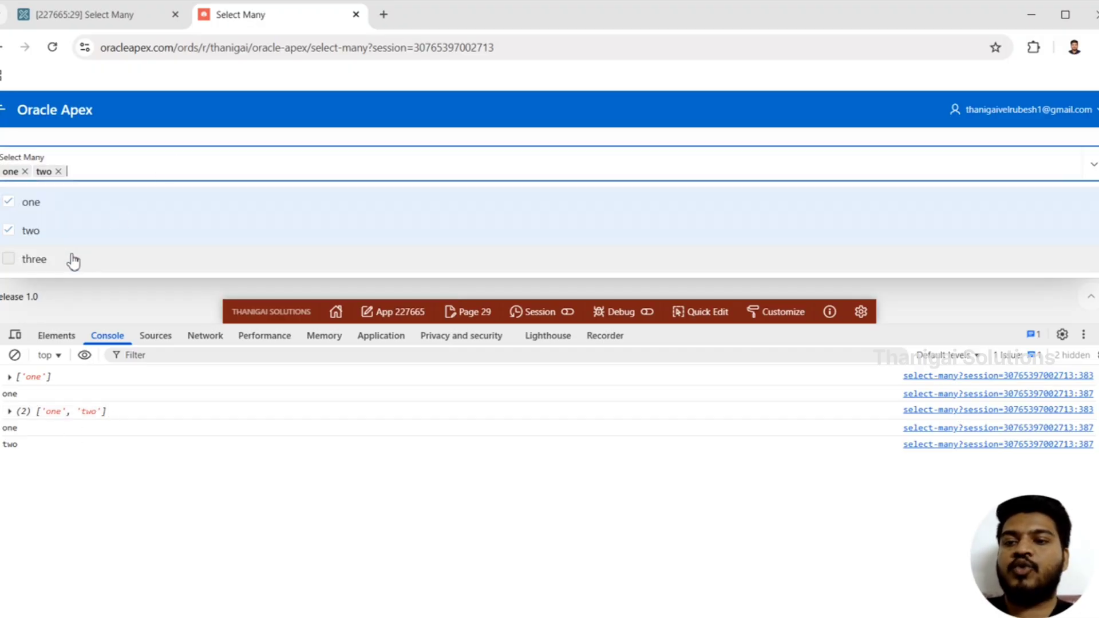
click(72, 259)
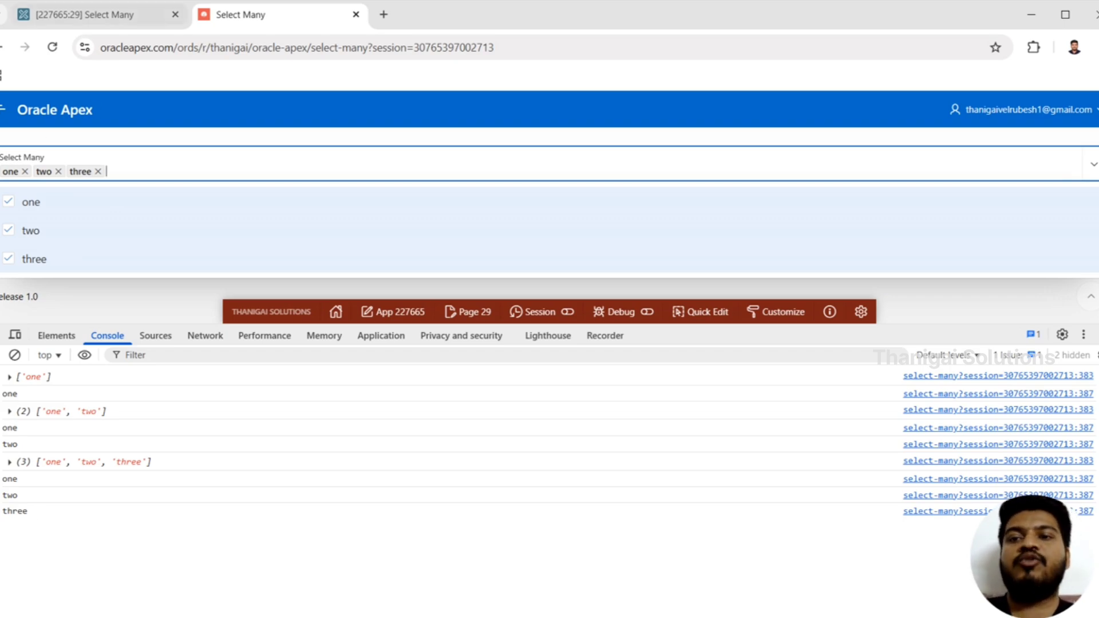
Back in the page 29 designer, add console.log(val.join(",")) to the dynamic action's JavaScript code, three lines below the for loop's closing brace
click(108, 17)
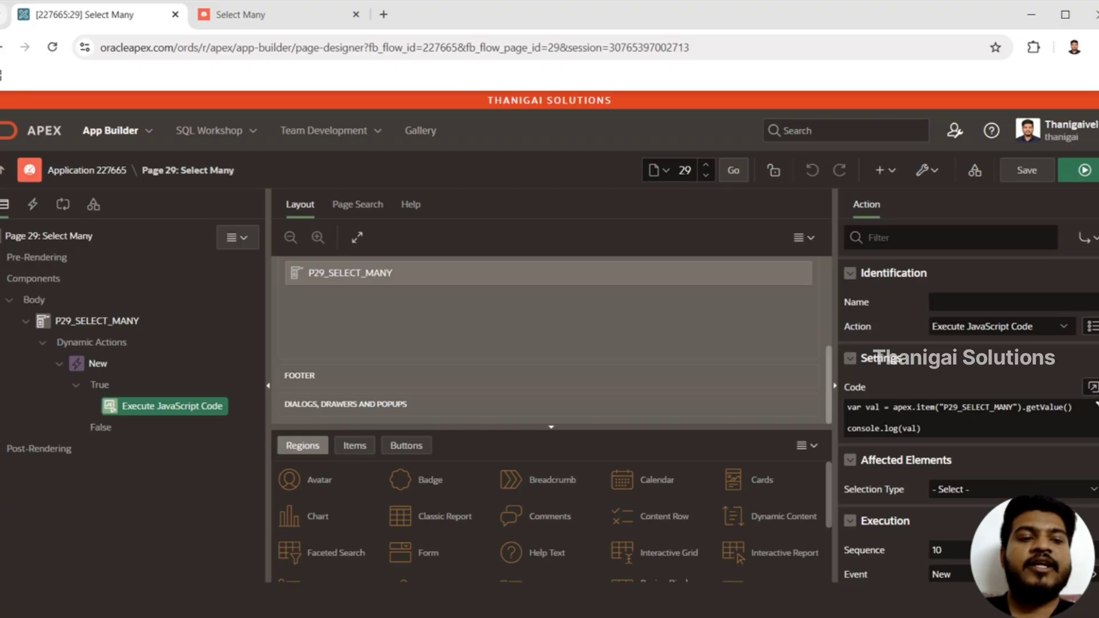
click(1092, 387)
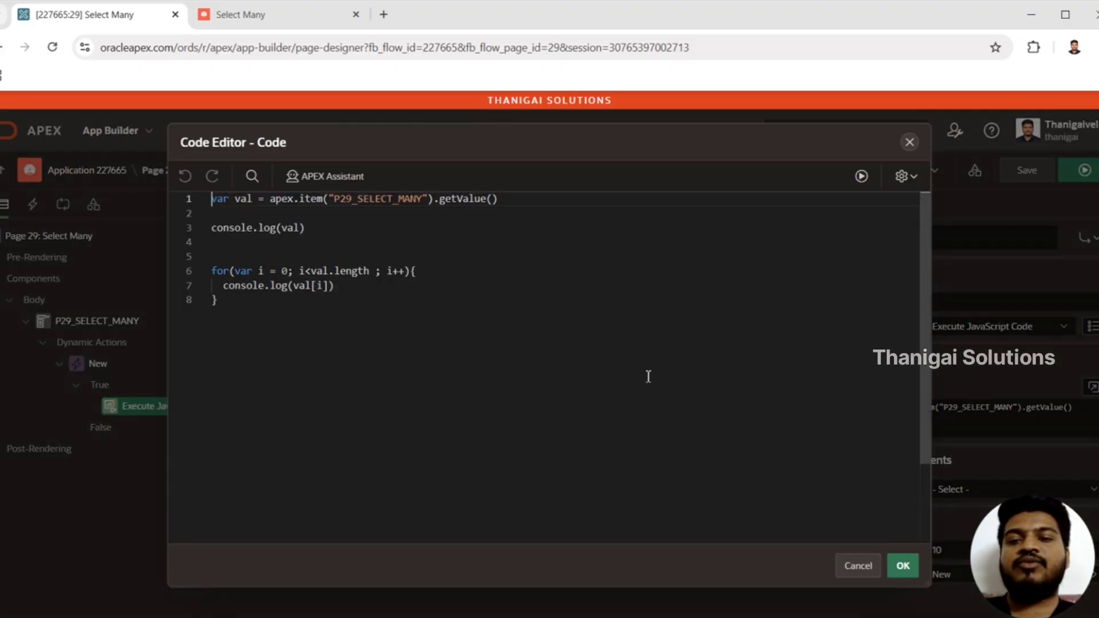
click(299, 324)
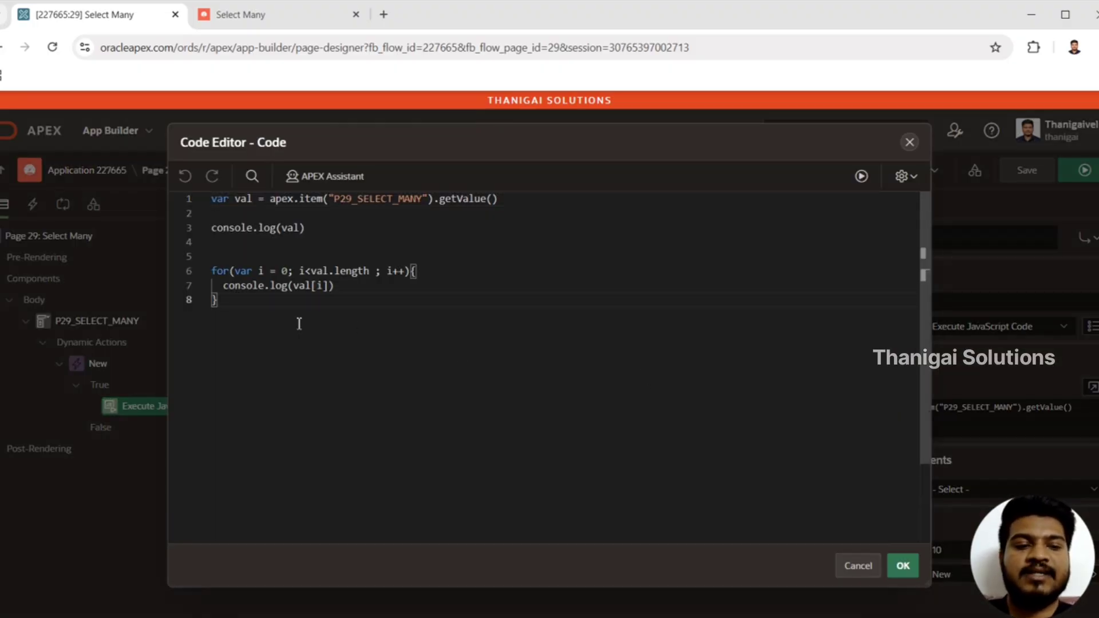
key(Return)
key(Return)
key(Return)
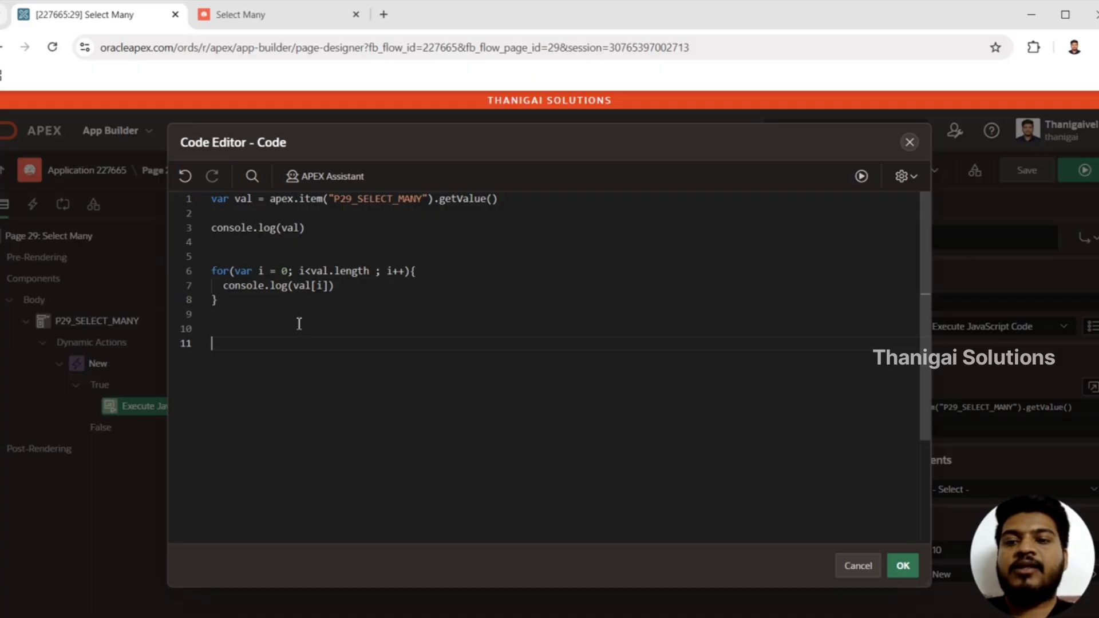
text(console.log()
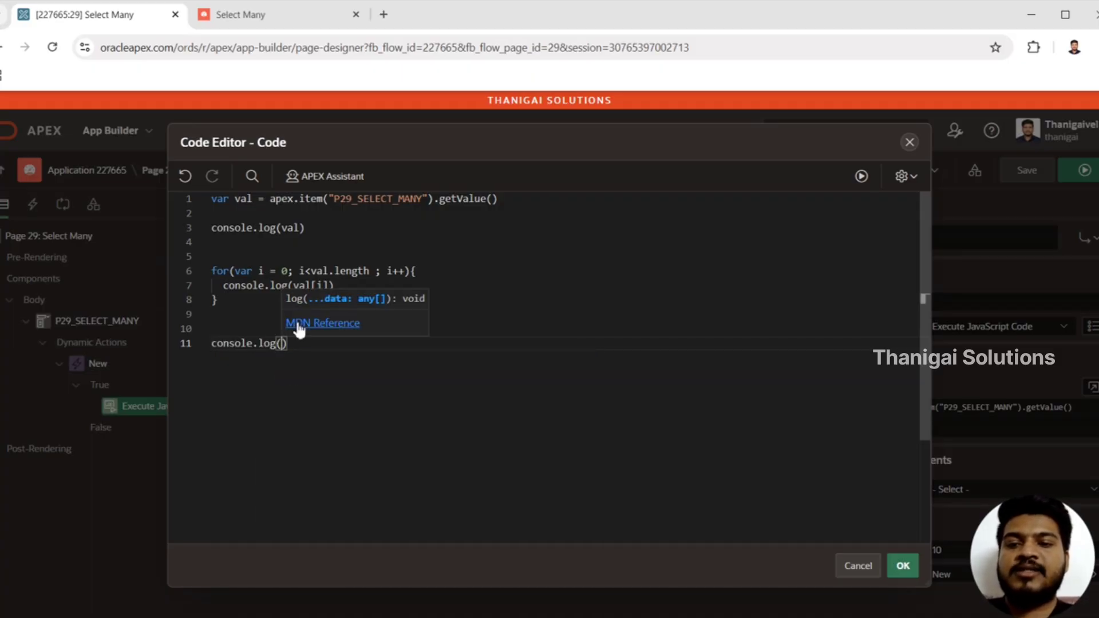
text(val.j)
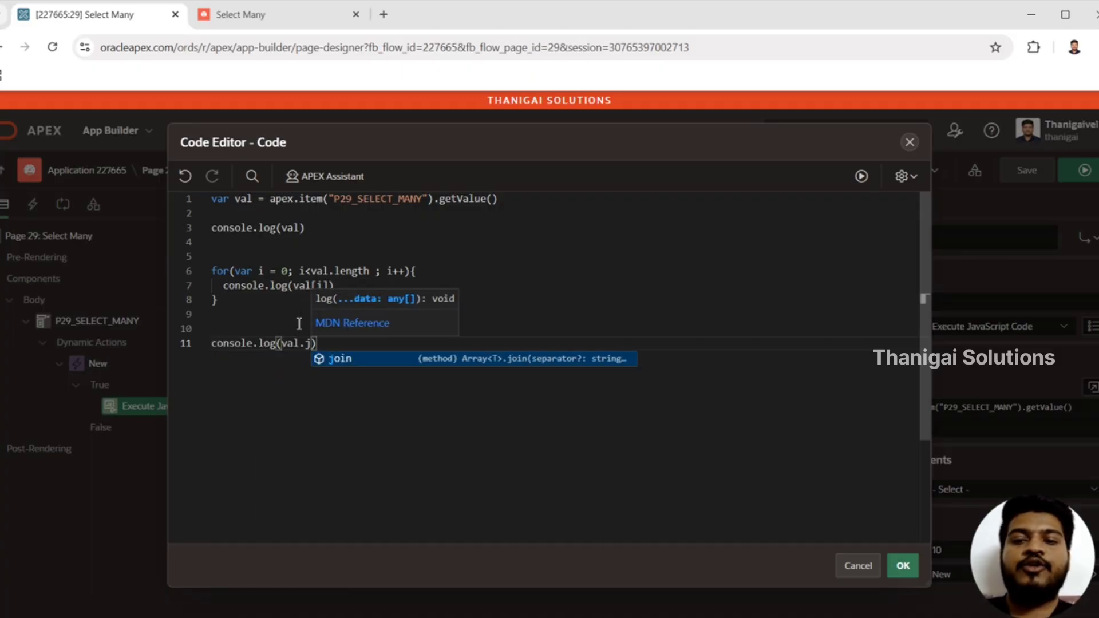
key(Tab)
text((")
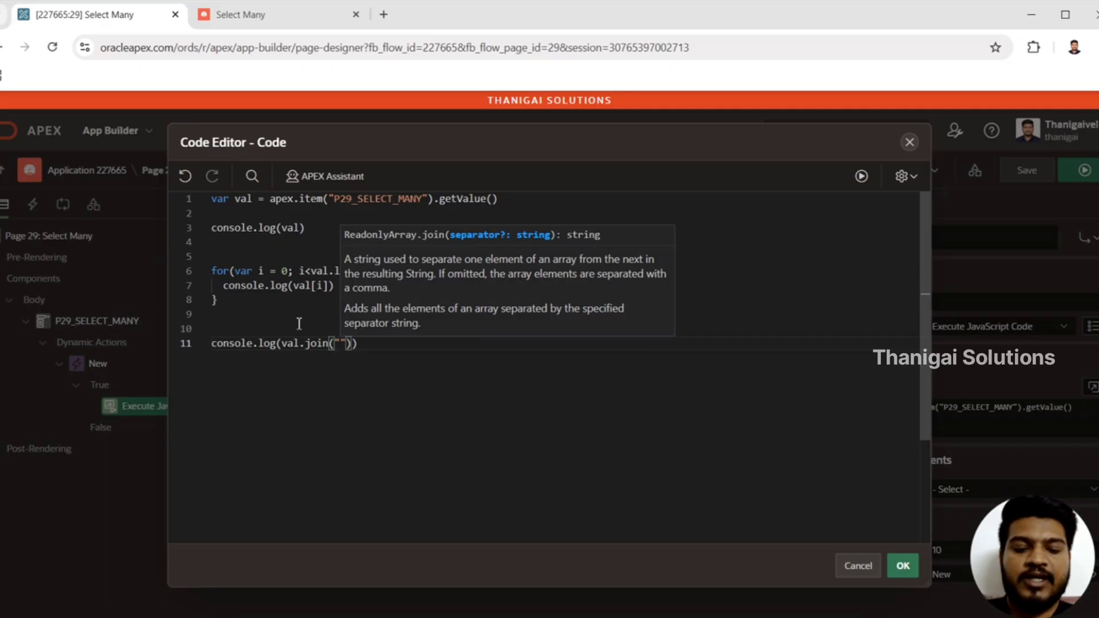
text(,)
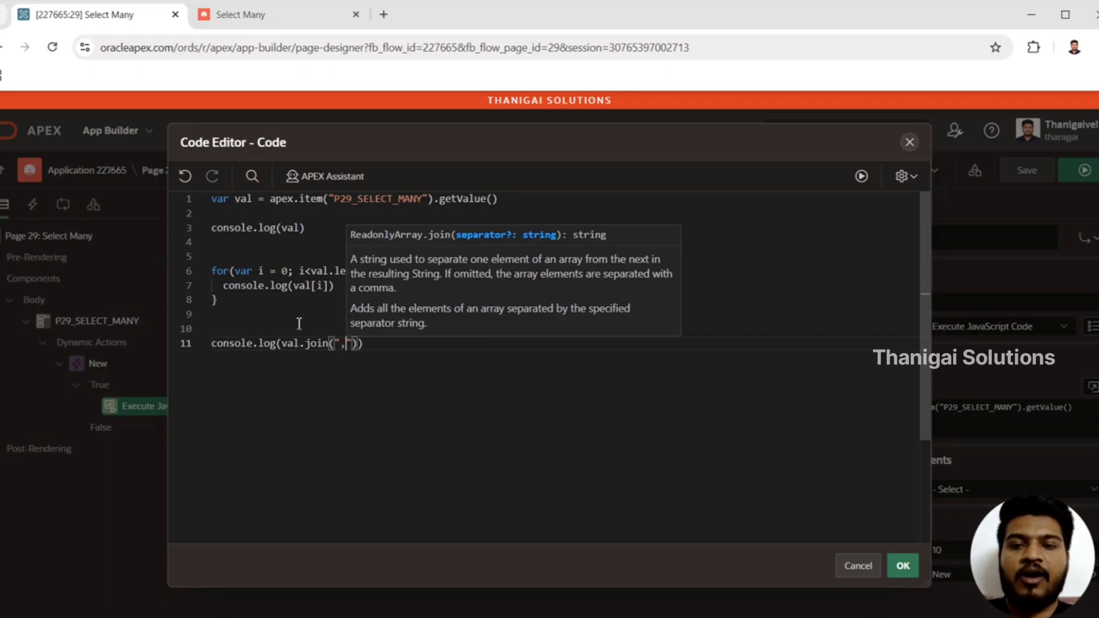
Accept the edited JavaScript code, and save and run page 29
click(902, 566)
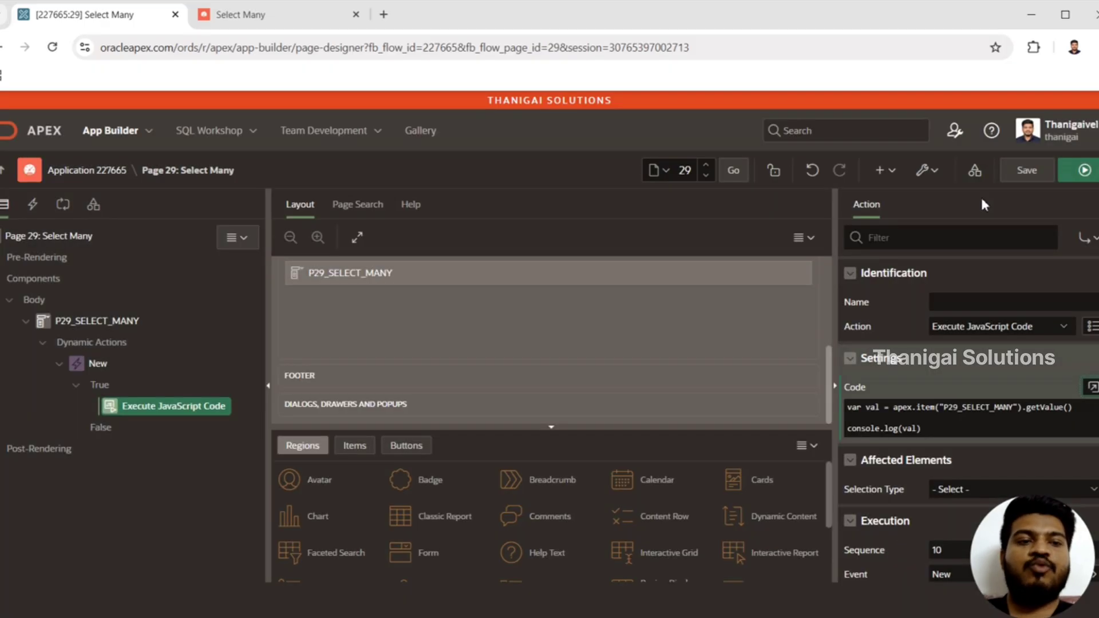
click(1086, 170)
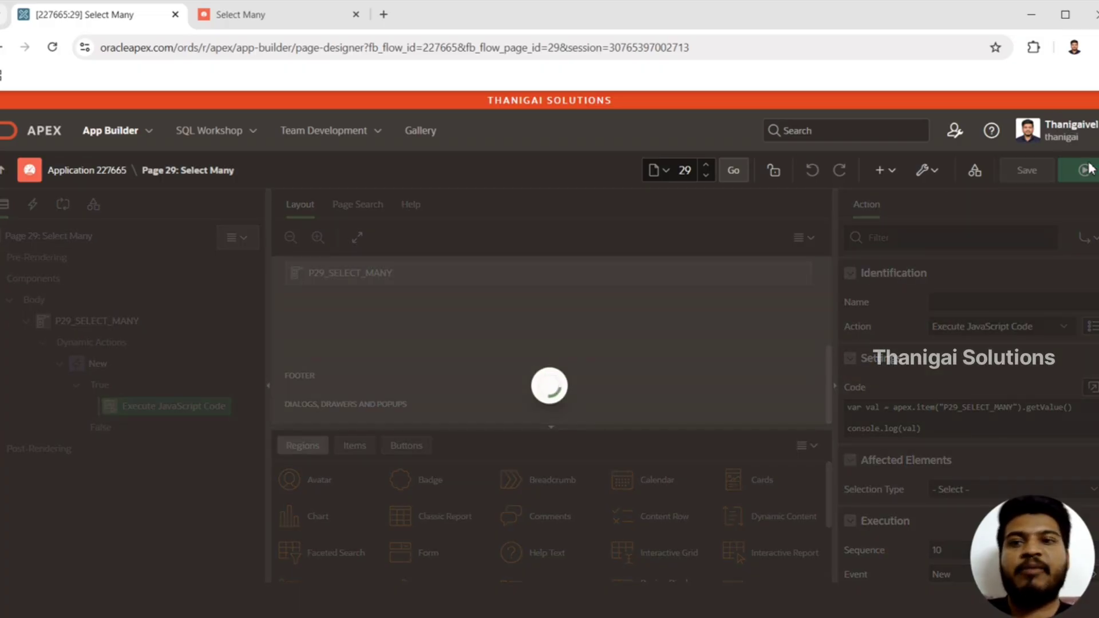
key(Return)
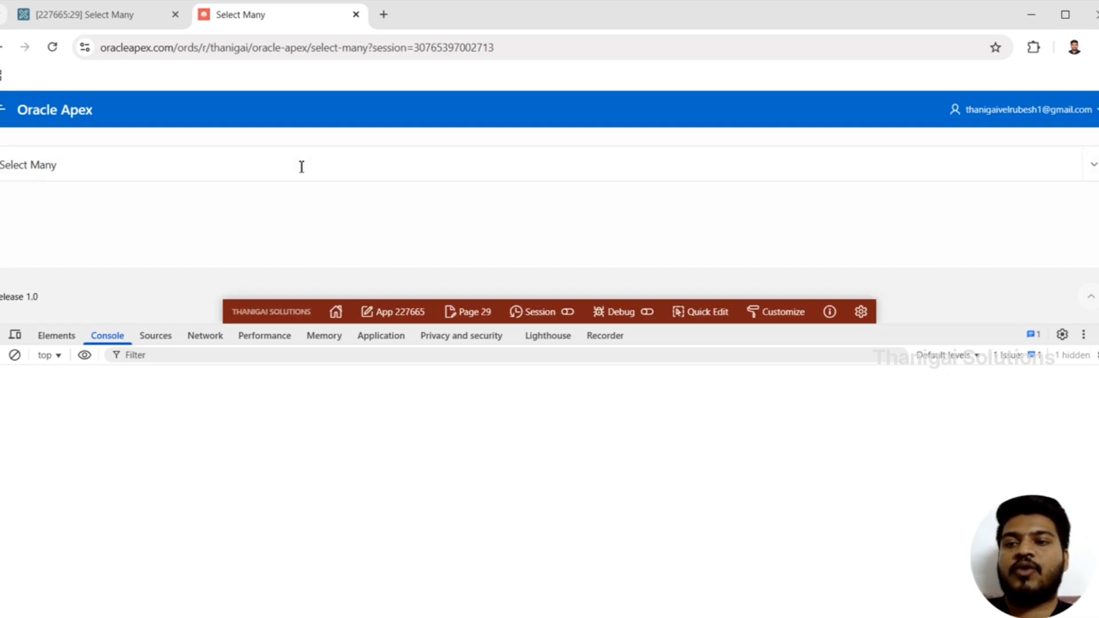
Select options one and two in the Select Many item and highlight the comma-separated string logged in the console
click(302, 166)
click(147, 205)
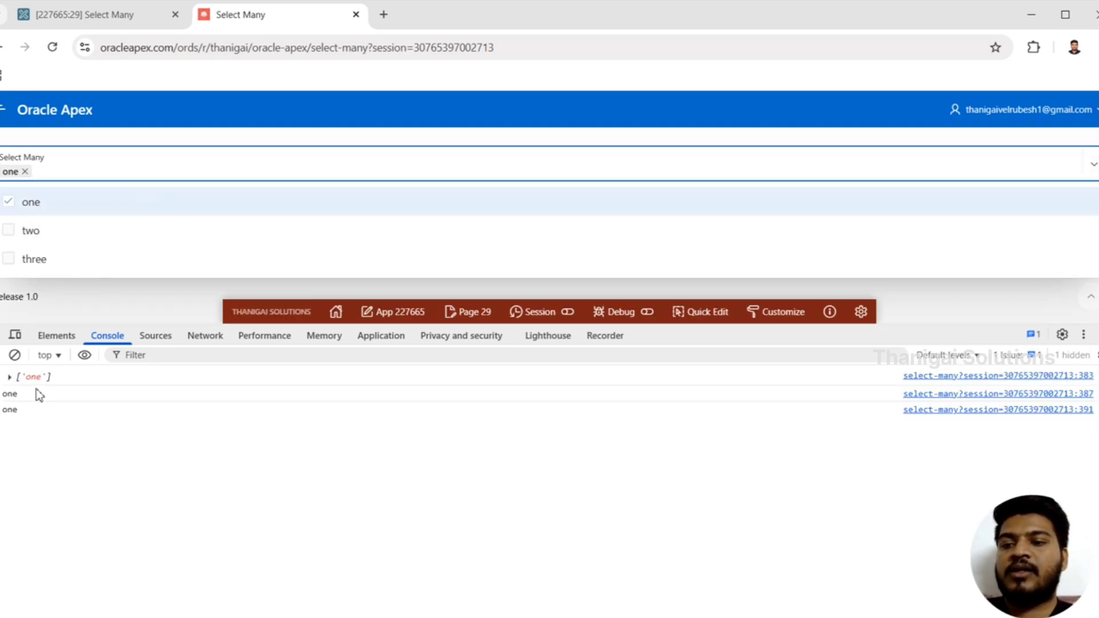
click(150, 232)
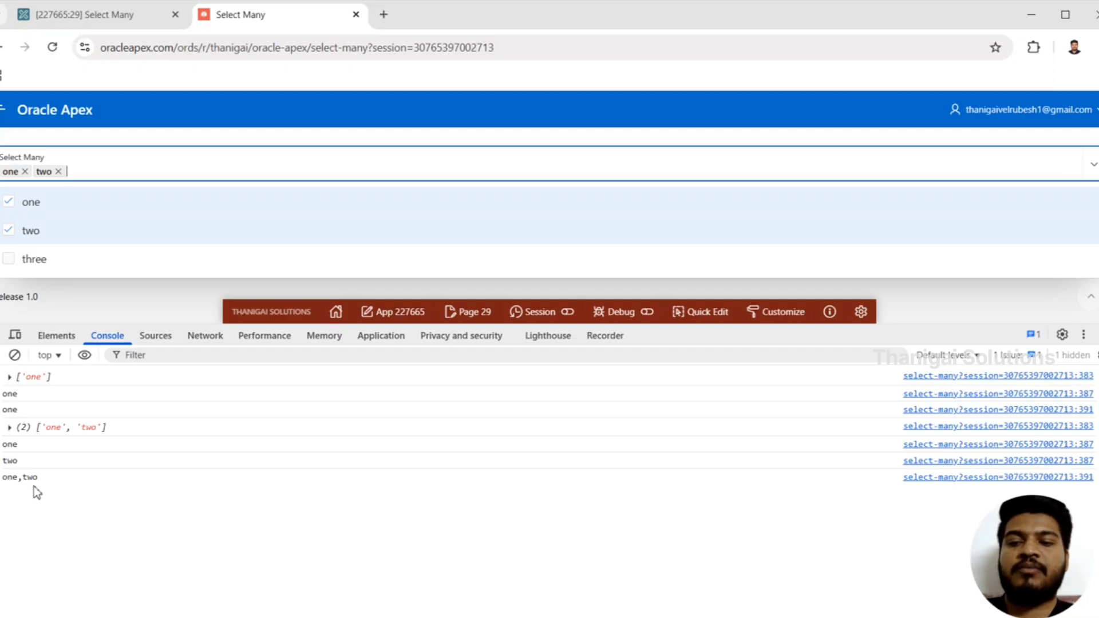
drag(3, 477, 64, 479)
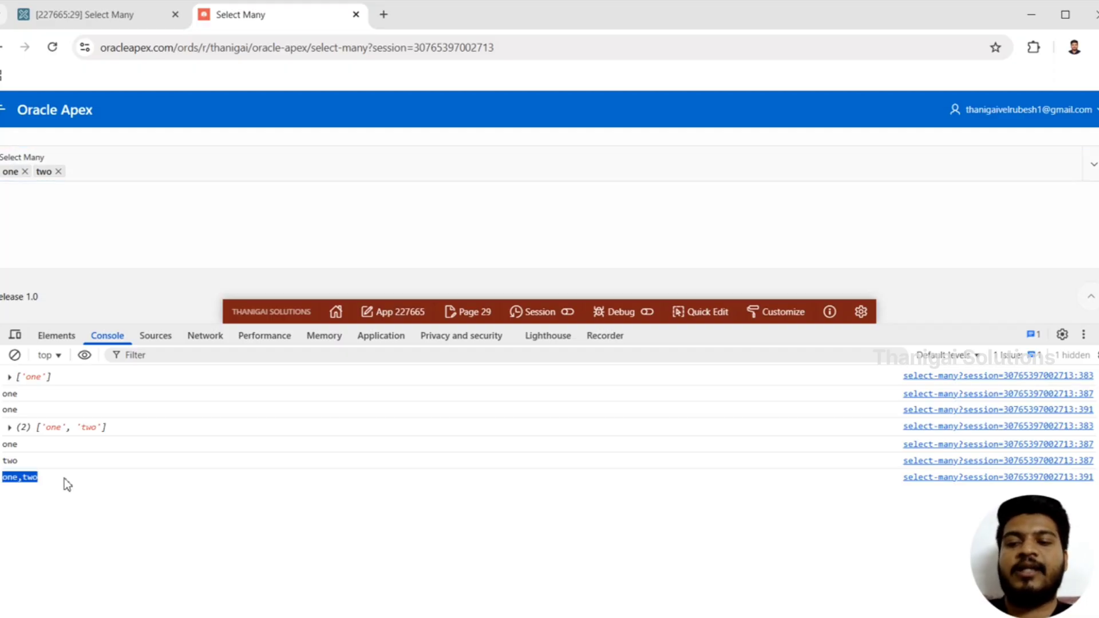